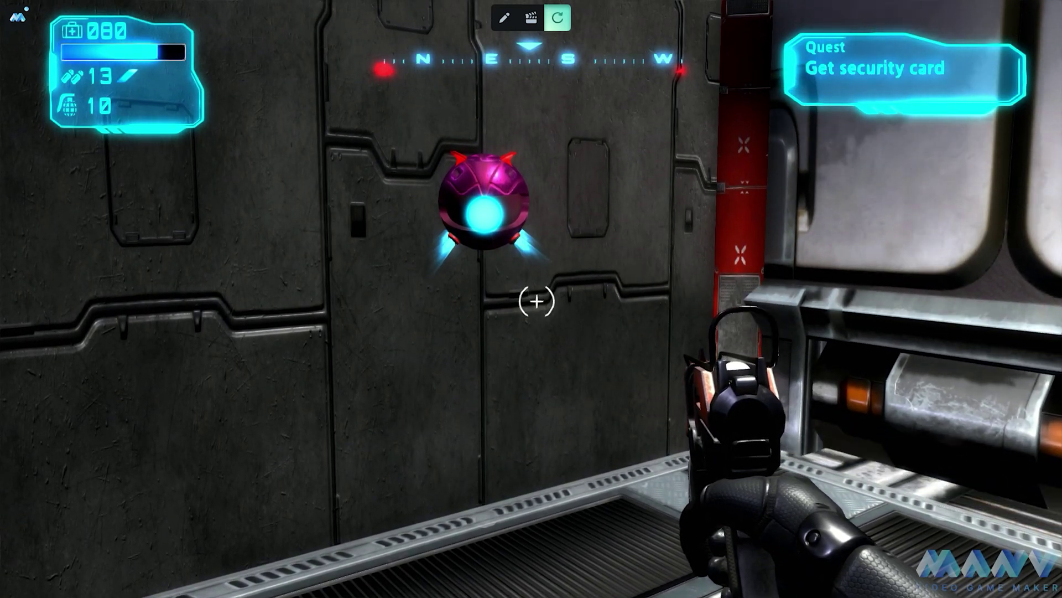
key(w)
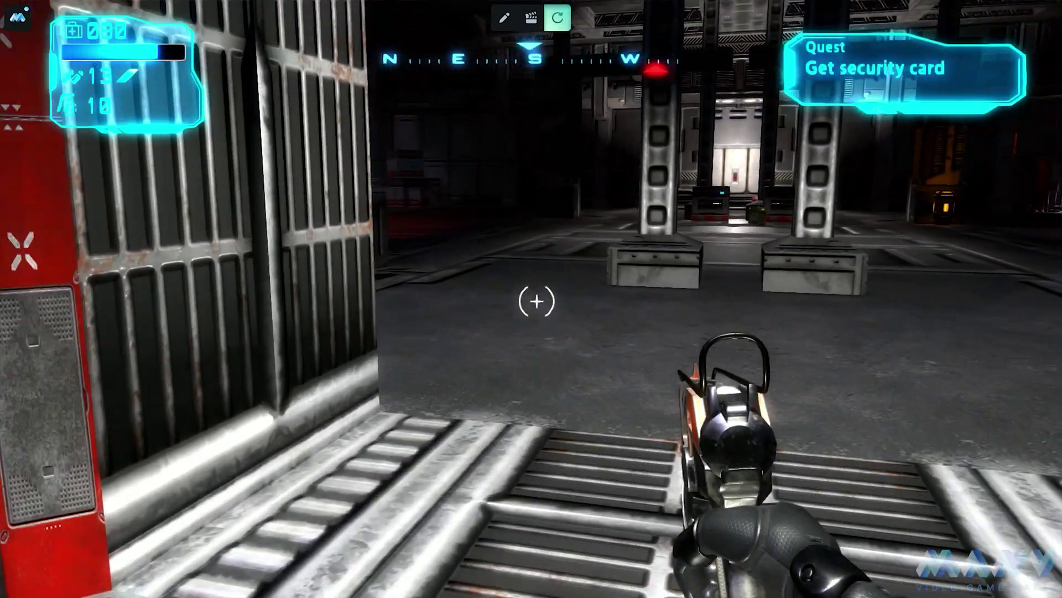
key(w)
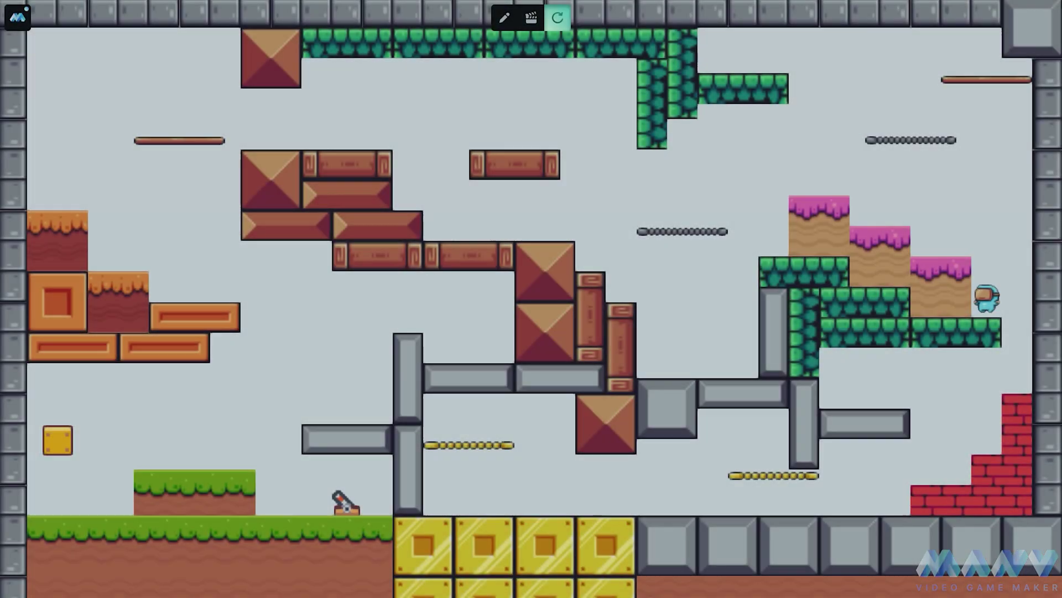
key(Left)
key(space)
key(space)
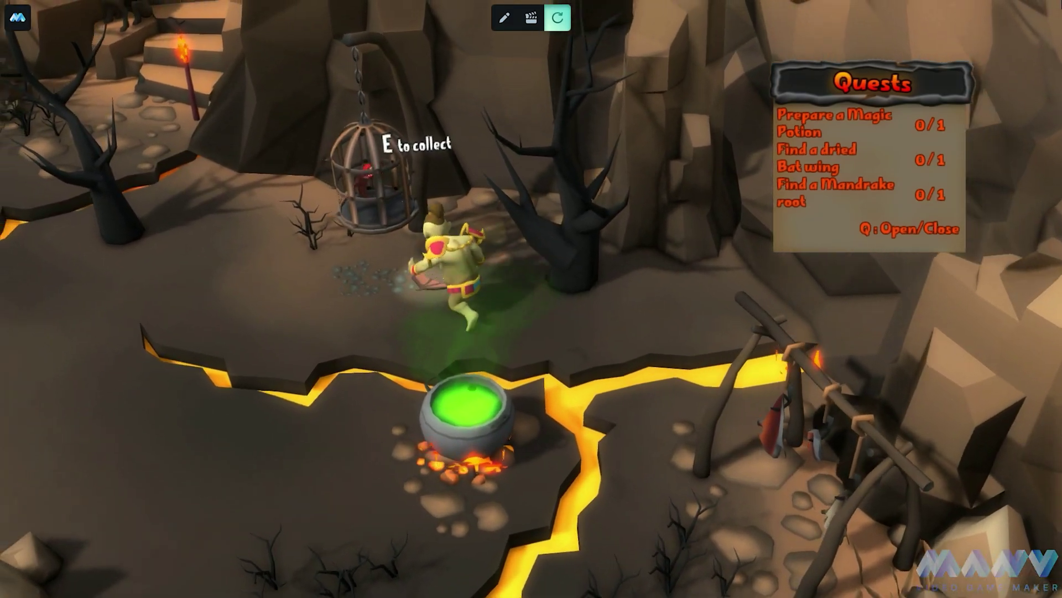
- Collect the quest items beside the hanging cage and at the sparkling plant in the magic potion game
key(e)
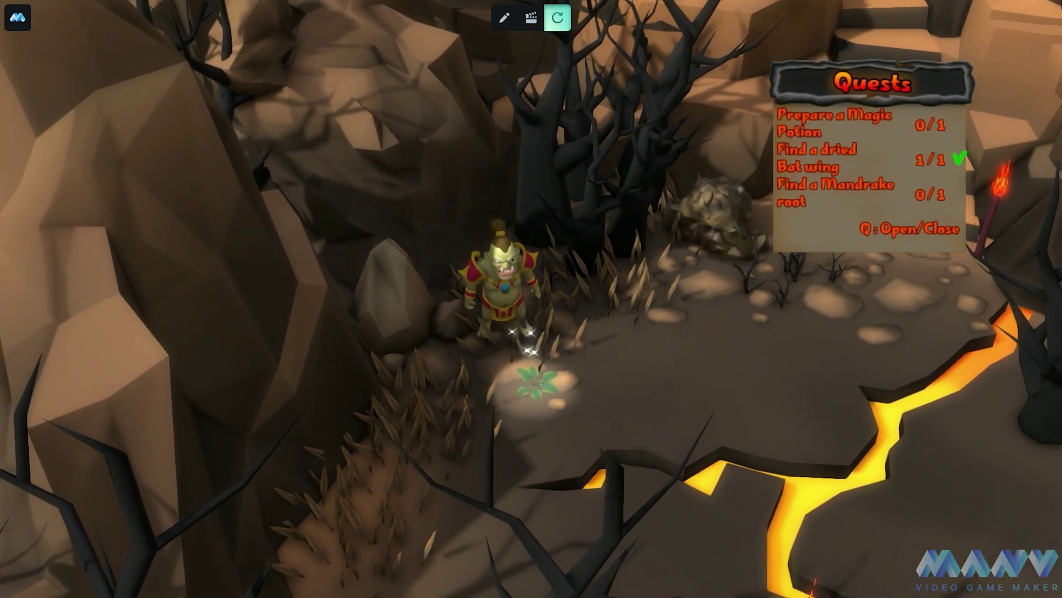
key(e)
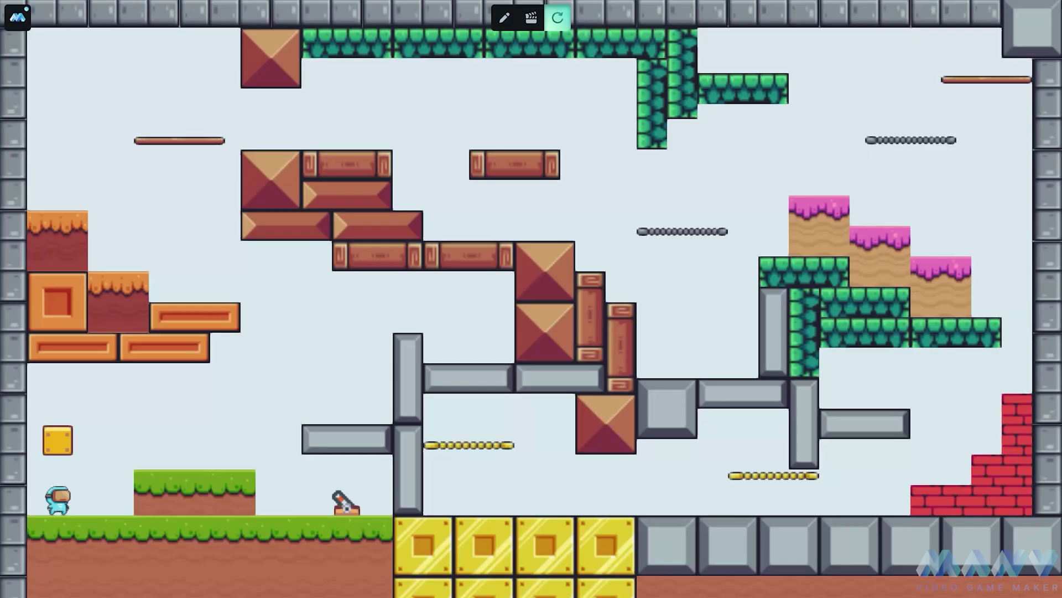
- Playtest the 2D platformer by moving the character from the grass start onto the grey ledge beside the brown blocks
key(Right)
key(space)
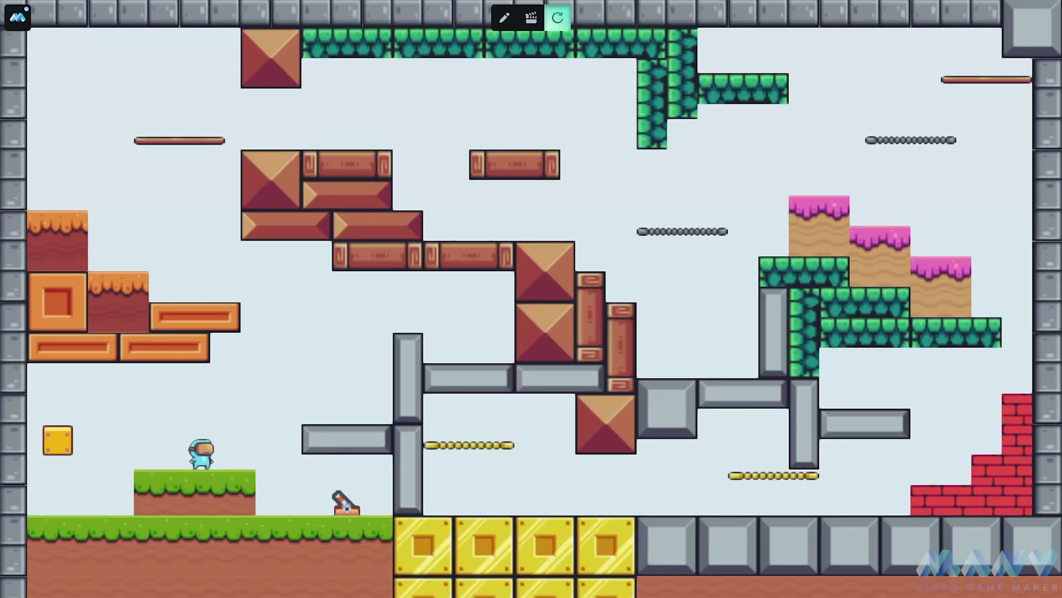
key(Left)
key(space)
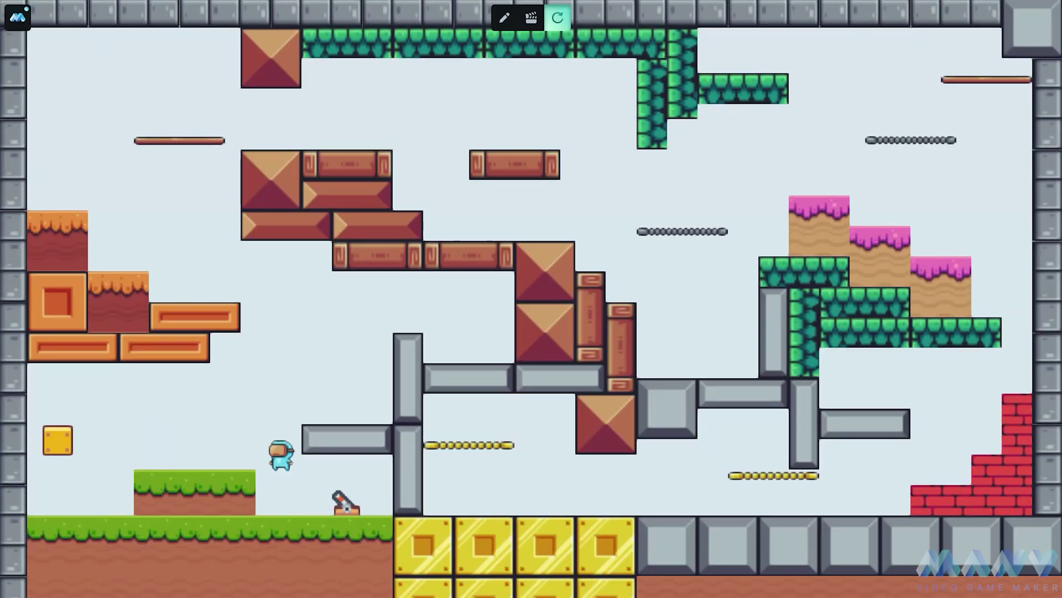
key(Right)
key(space)
key(Left)
key(space)
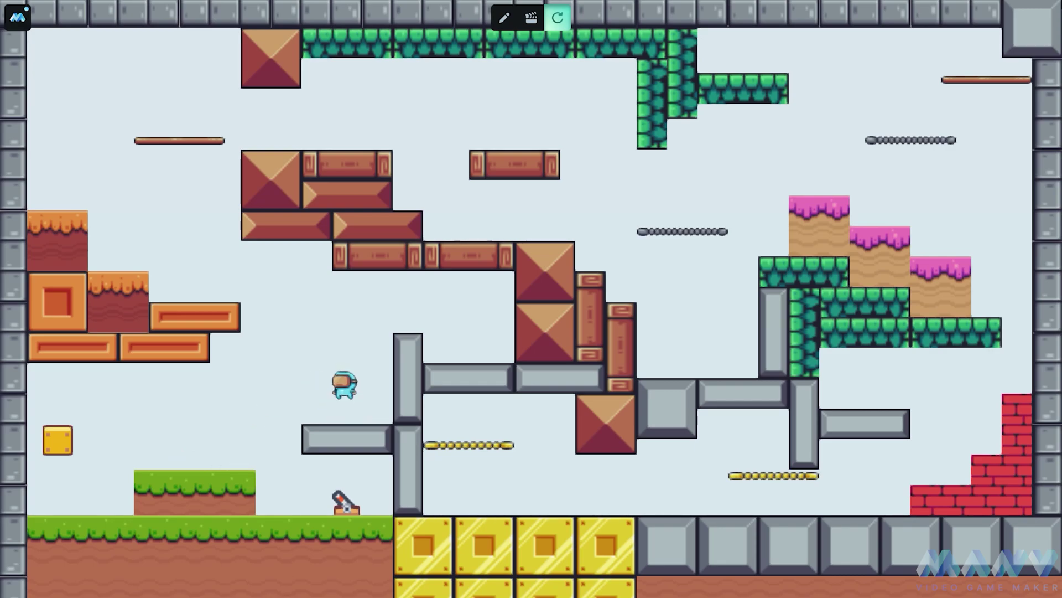
key(space)
key(Right)
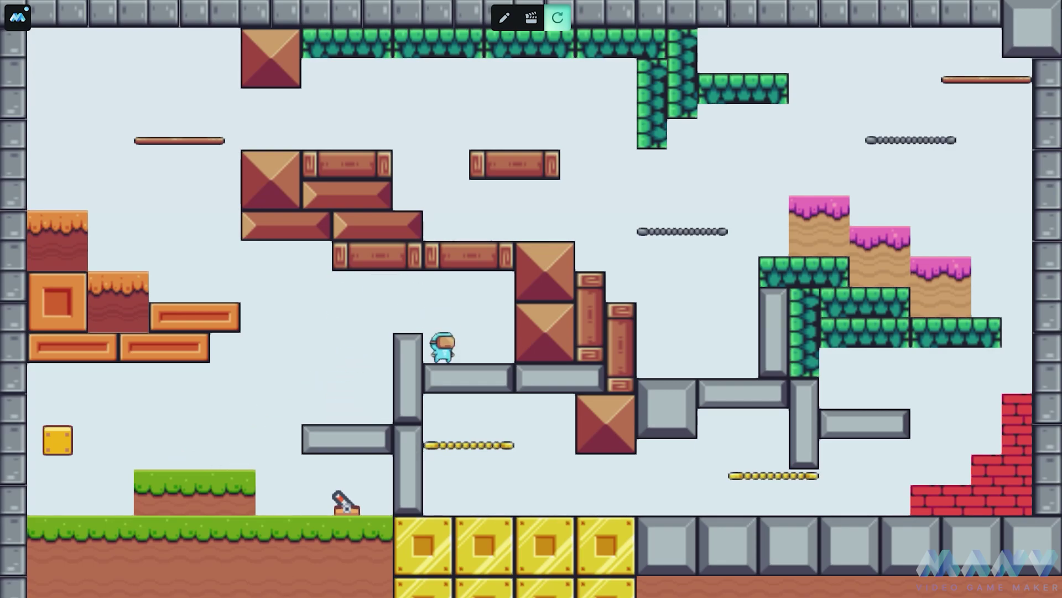
- Move the character back across the grey ledges and up to the stacked orange blocks
key(space)
key(Left)
key(space)
key(Right)
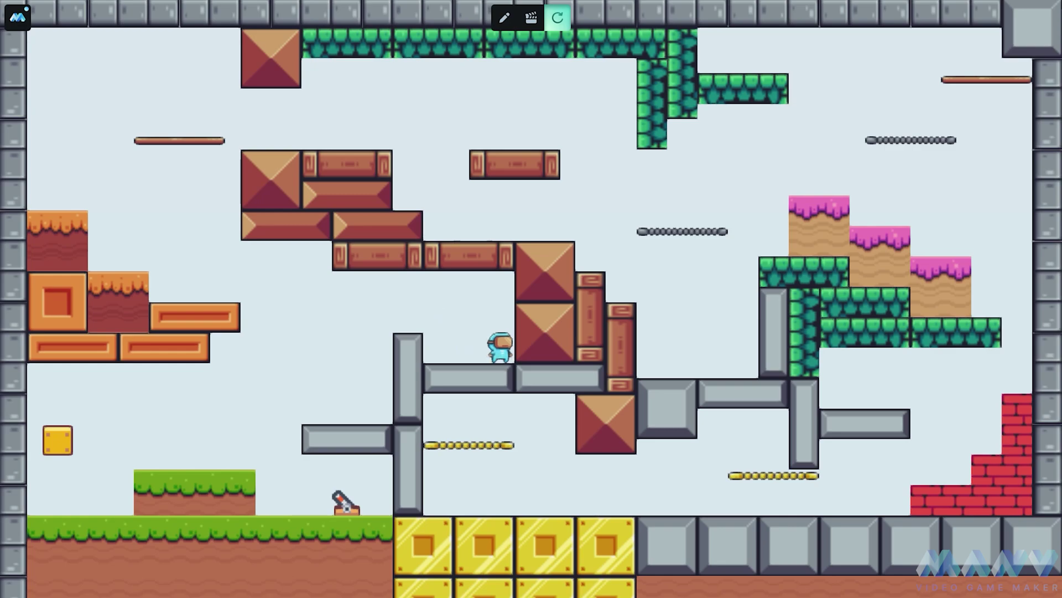
key(Left)
key(space)
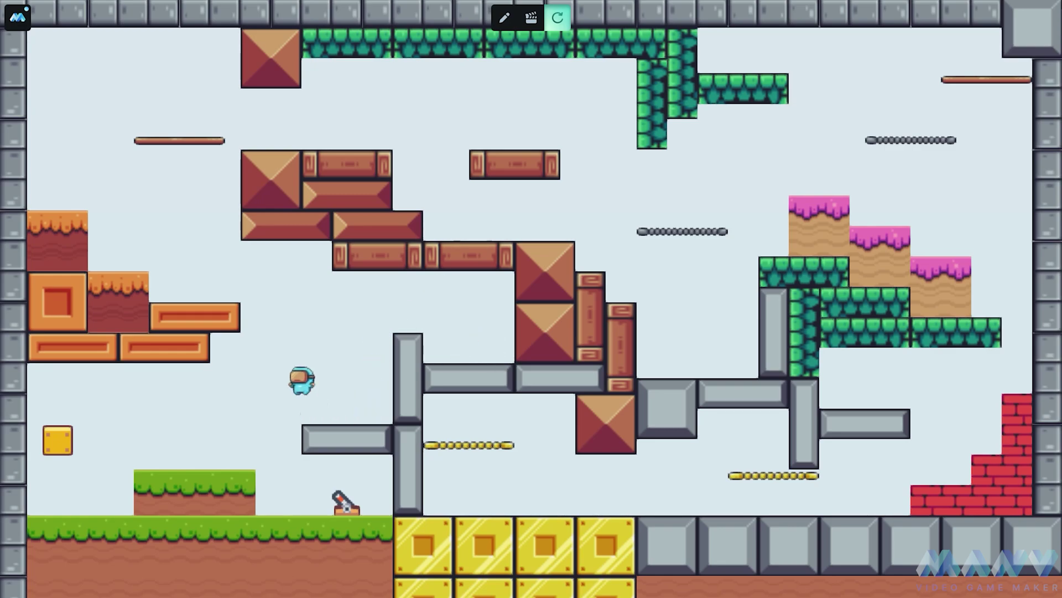
key(Left)
key(space)
key(space)
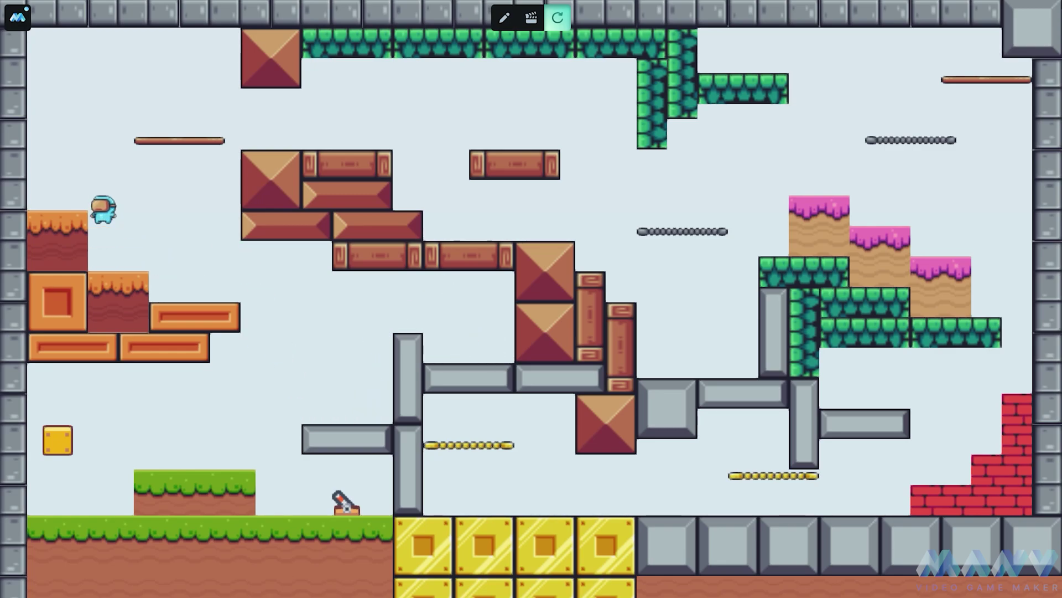
- Jump the character up from the orange blocks and across to the upper brown platform
key(Right)
key(space)
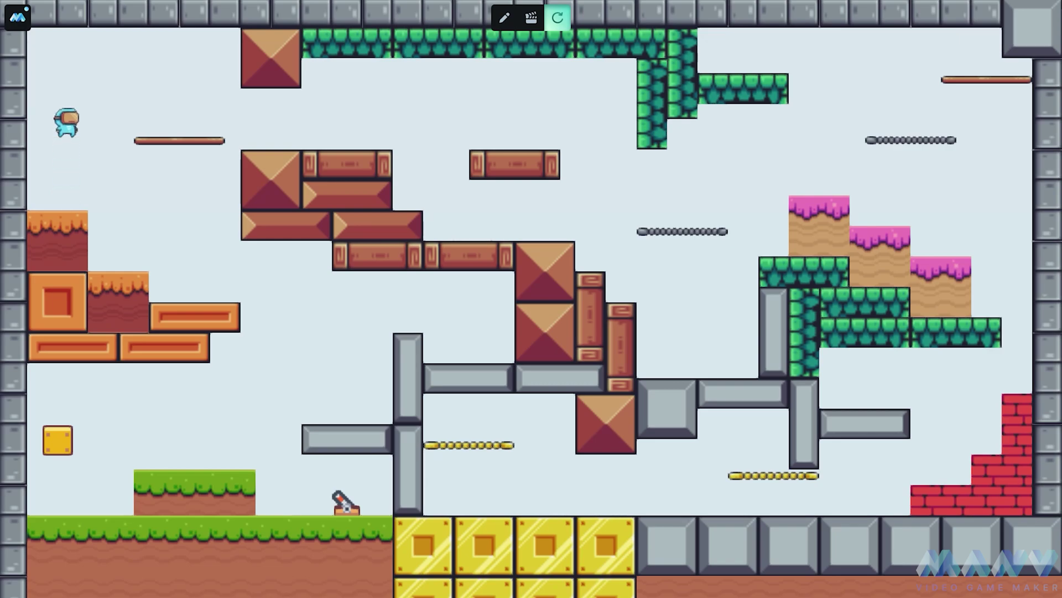
key(space)
key(Left)
key(space)
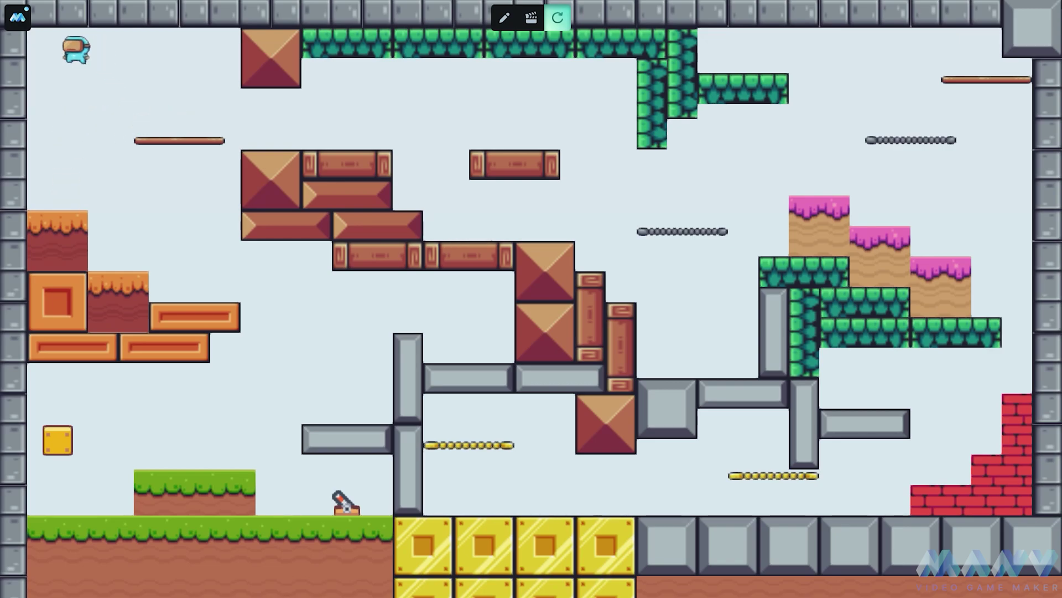
key(Right)
key(space)
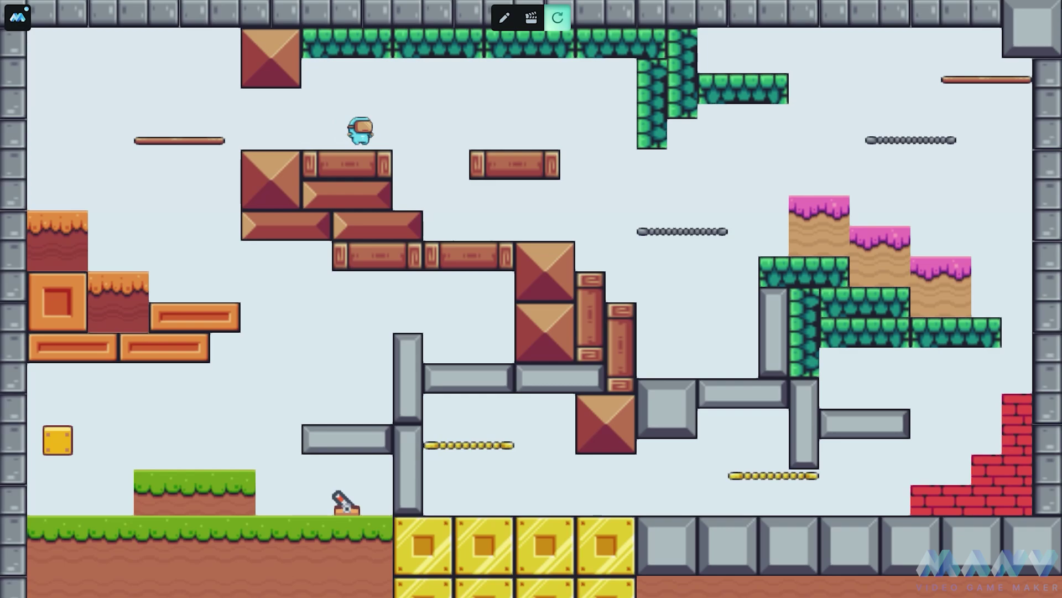
key(Left)
key(space)
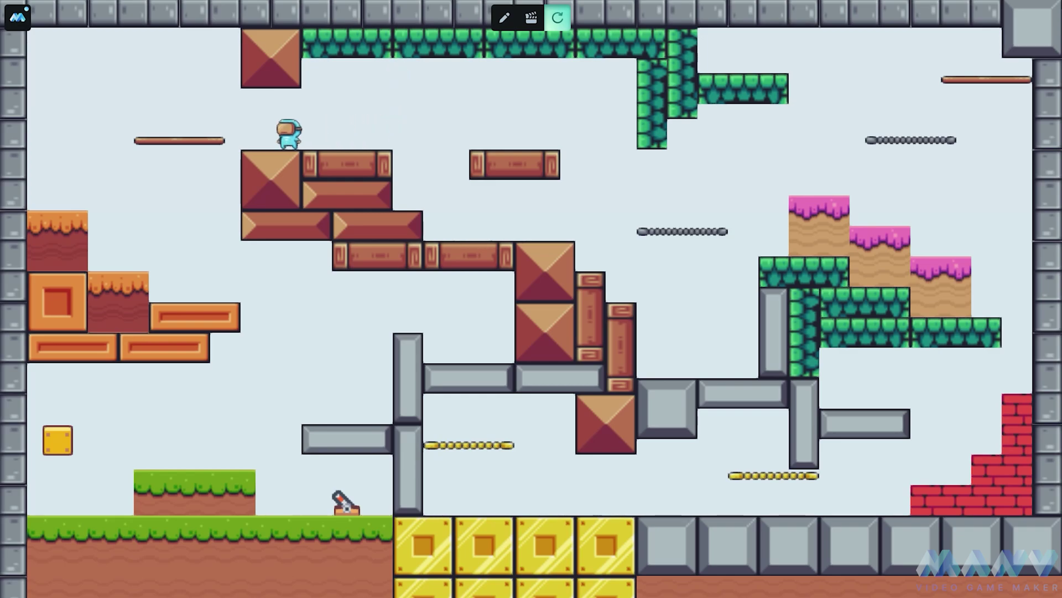
- Test running and jumping back and forth along the upper brown platform
key(Right)
key(space)
key(space)
key(Left)
key(space)
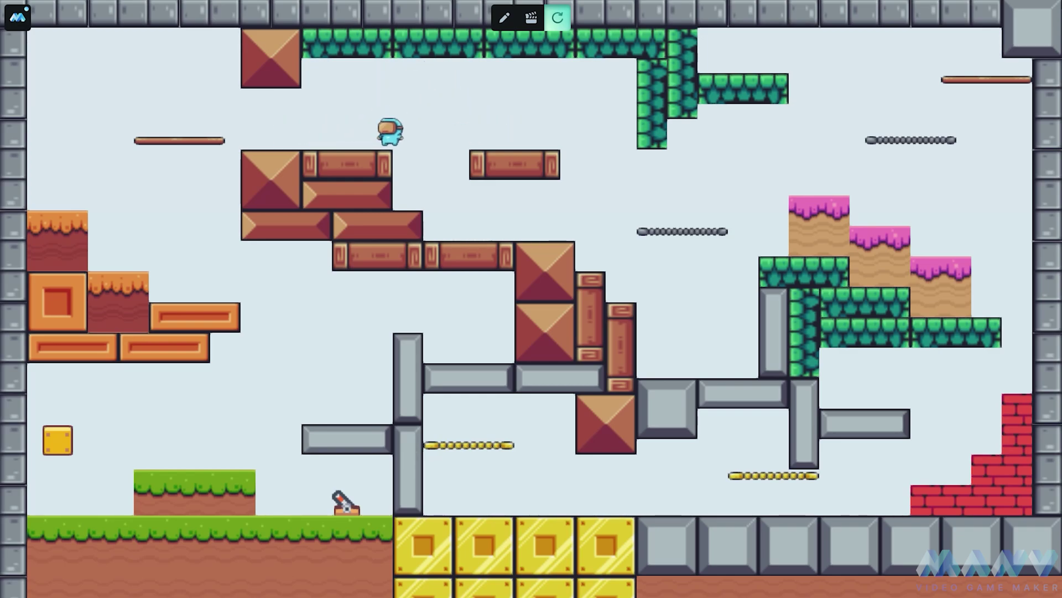
key(Right)
key(Left)
key(Left)
key(space)
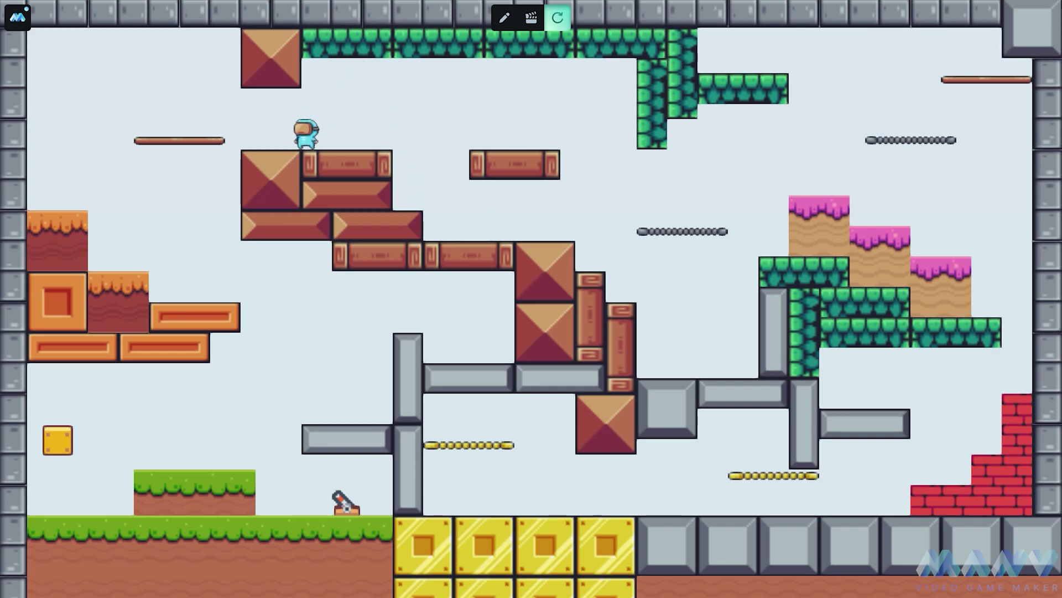
- Jump the character from the brown platform across the grey chain to the top pink-covered block
key(Right)
key(space)
key(space)
key(Right)
key(space)
key(Left)
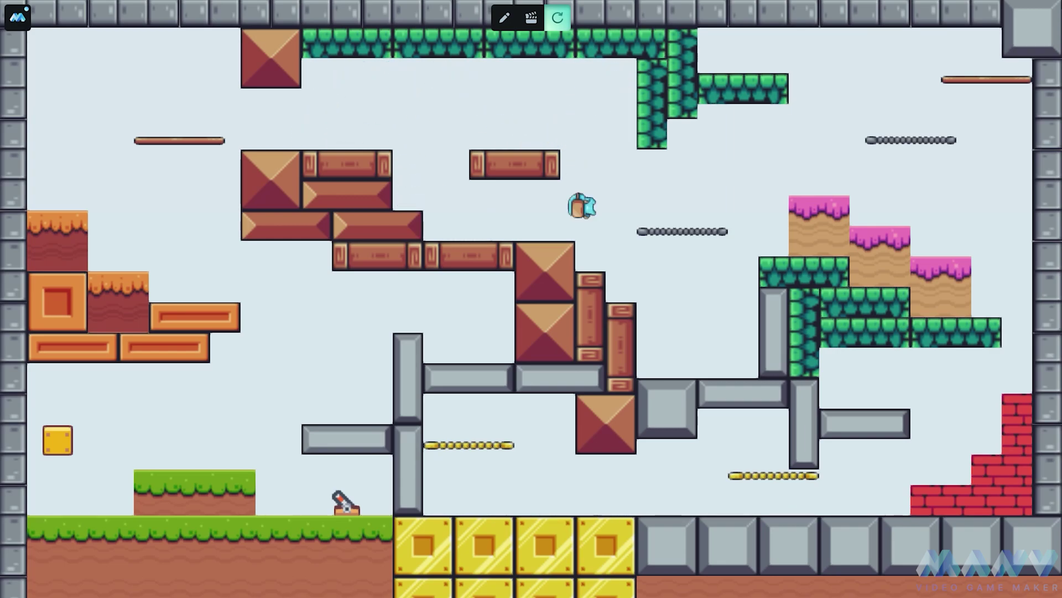
key(Right)
key(space)
key(Left)
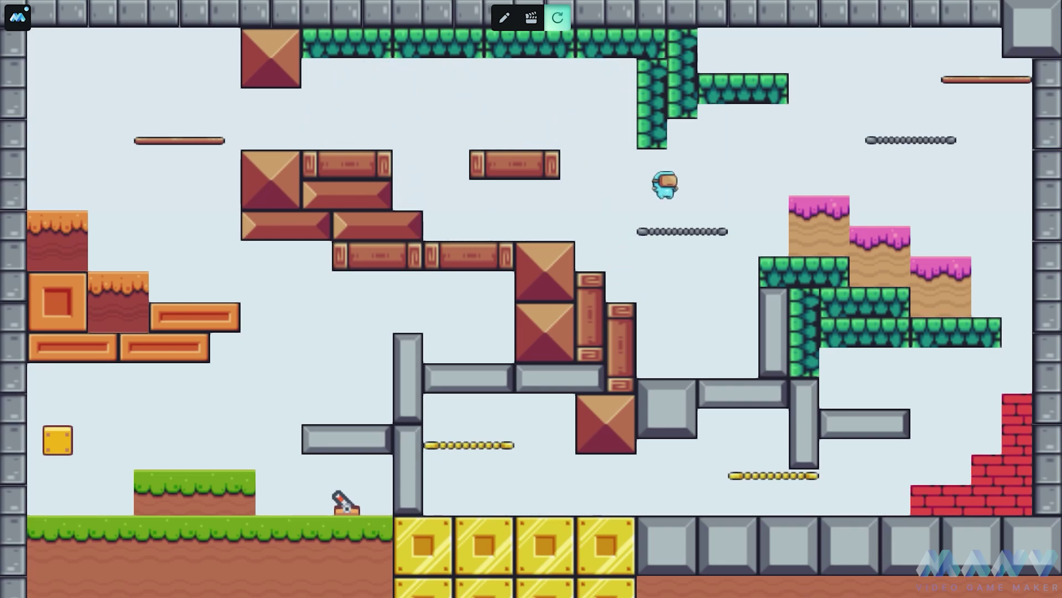
key(Right)
key(space)
key(Left)
key(Right)
key(space)
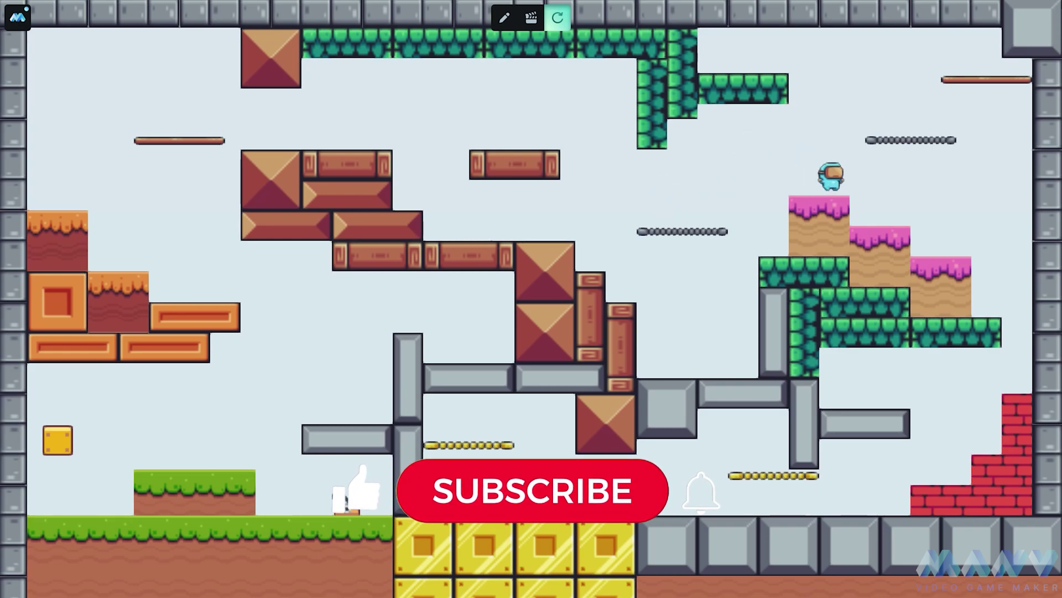
- Jump the character onto the hanging green ledge and across toward the high chain platform
key(space)
key(Right)
key(Left)
key(space)
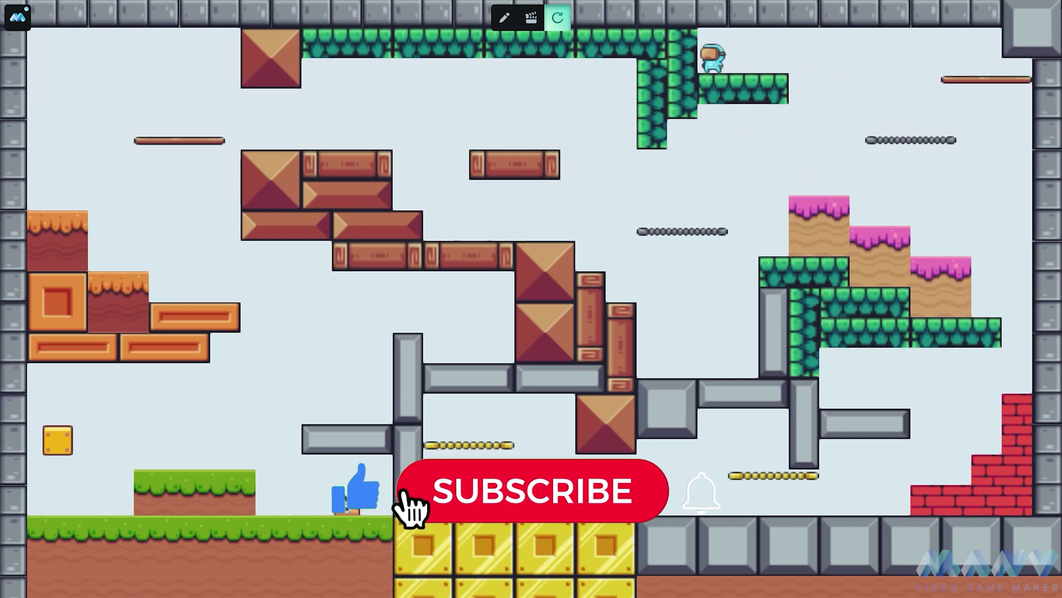
key(Right)
key(space)
key(Left)
key(Right)
key(space)
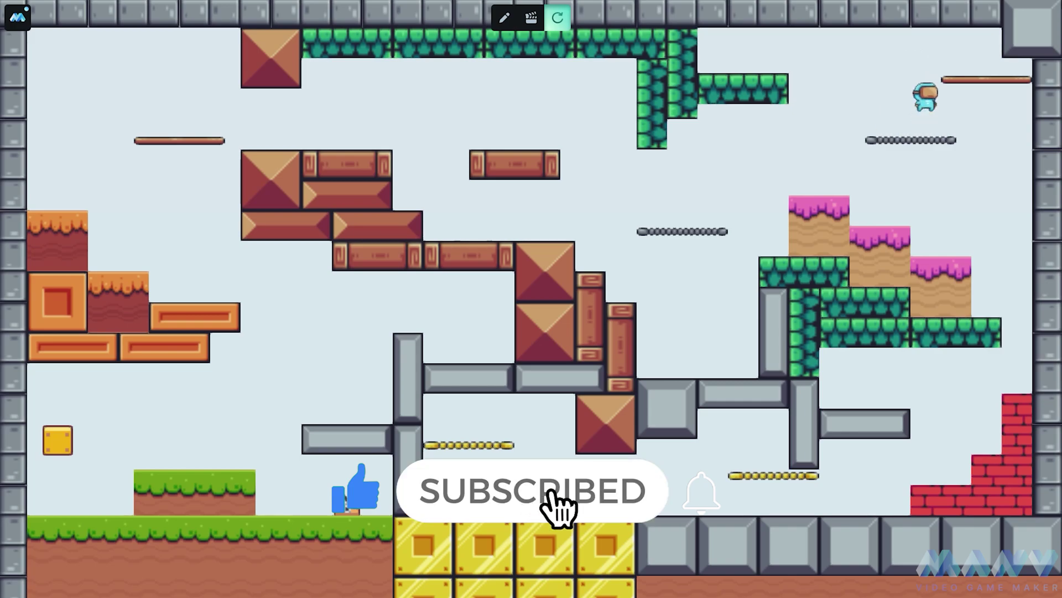
- Bring the character down to the green ledge below the pink blocks and jump back over the blocks
key(Left)
key(Right)
key(Left)
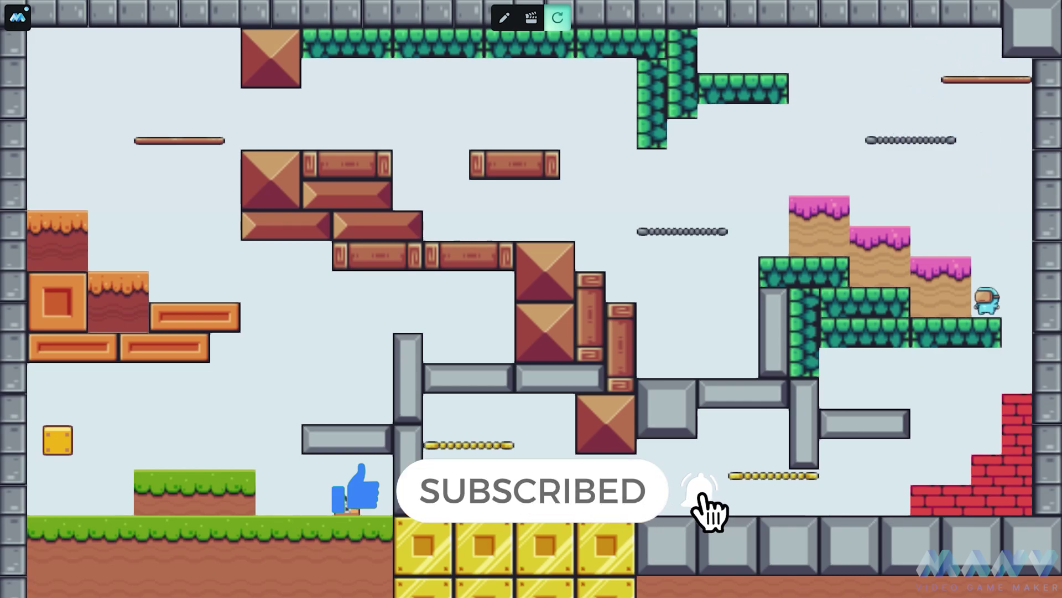
key(space)
key(Left)
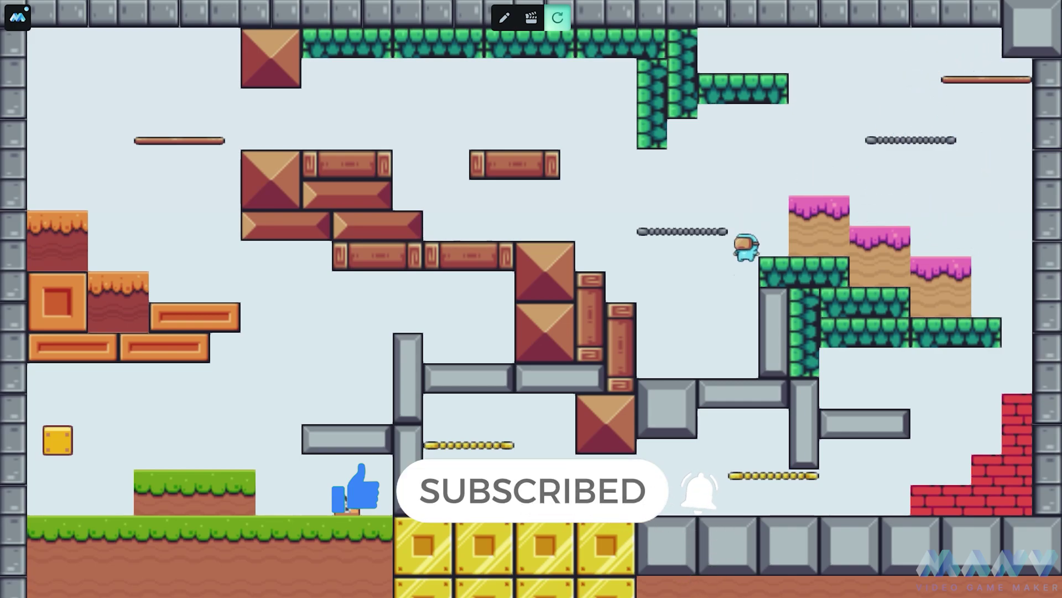
key(Right)
key(space)
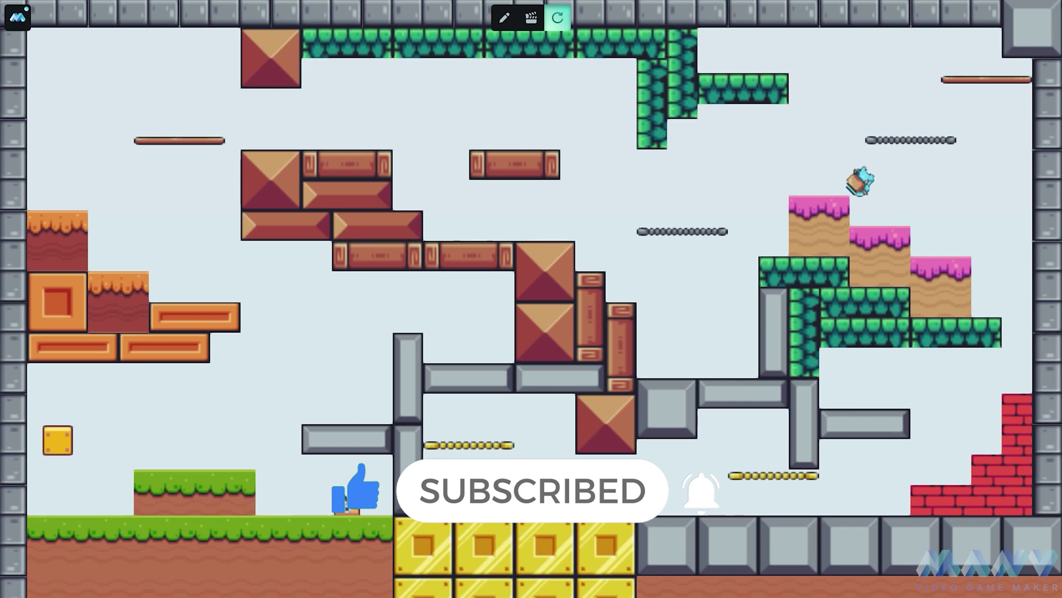
key(Left)
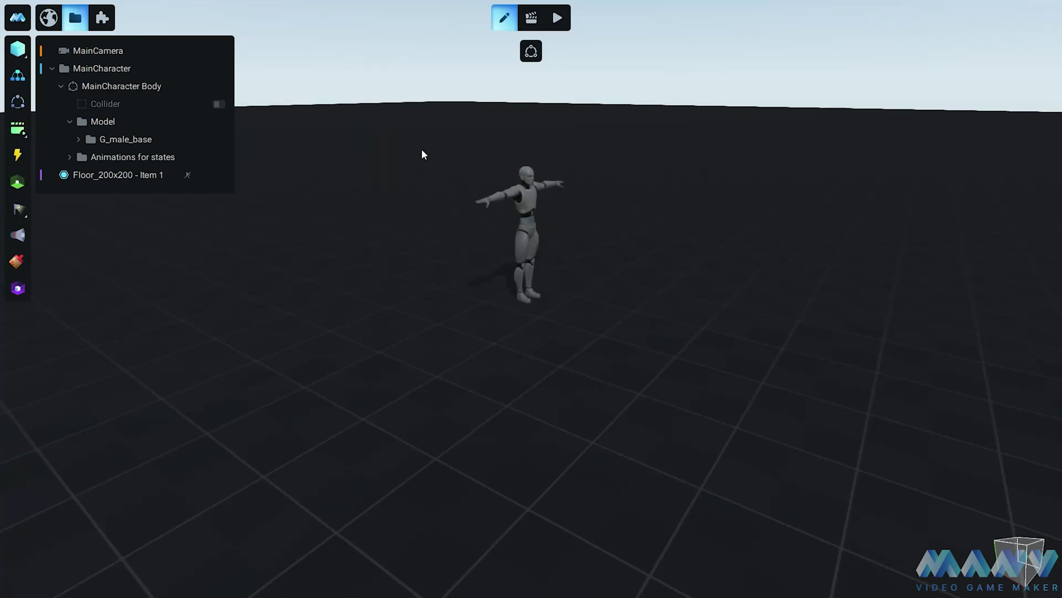
- Open MainCamera's properties and test its follow view in game mode by moving the character sideways
click(85, 51)
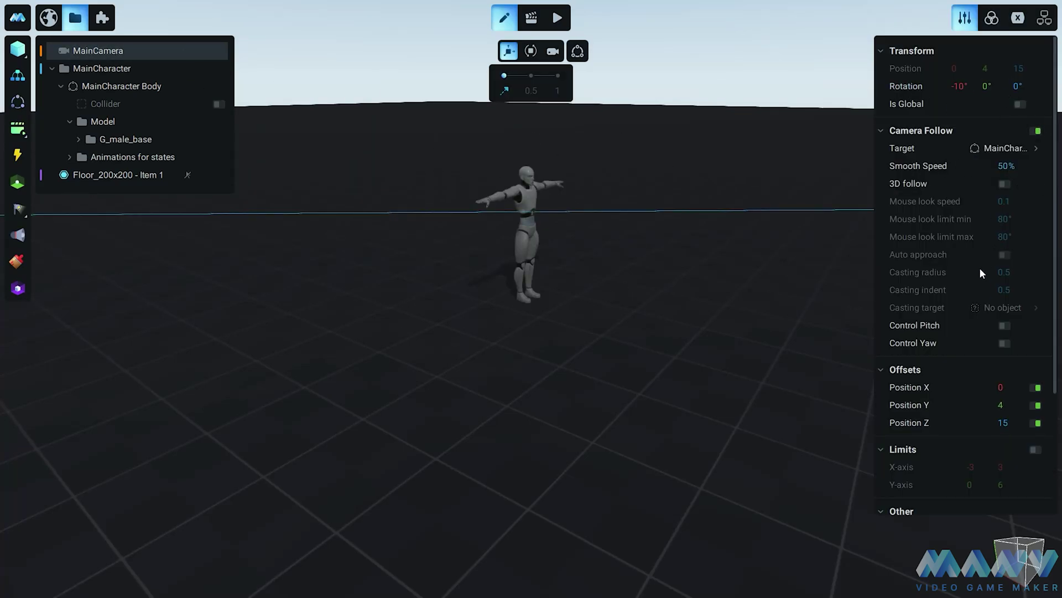
scroll(981, 270, down, 5)
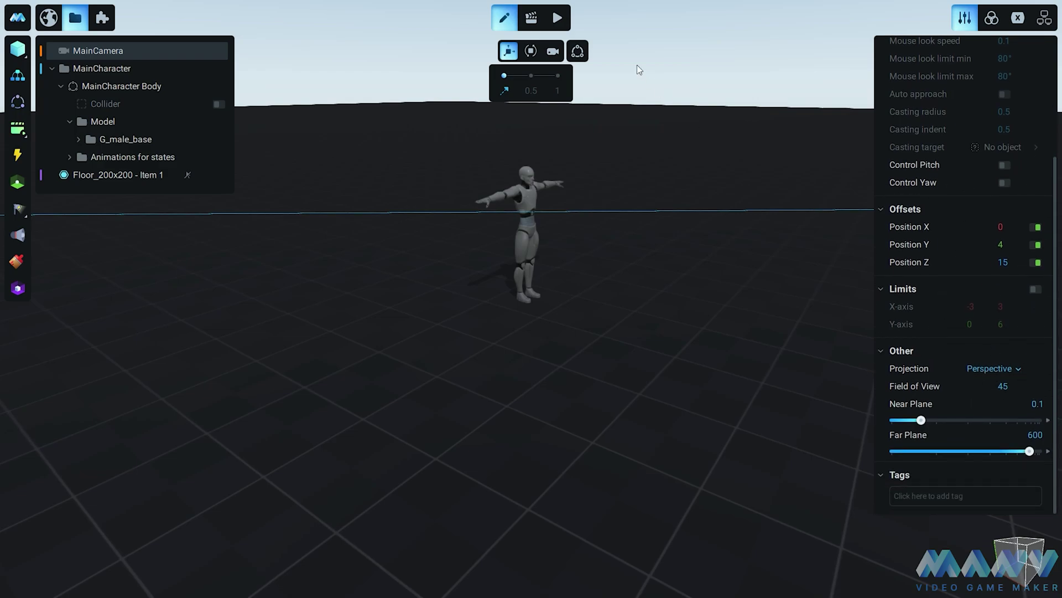
click(559, 19)
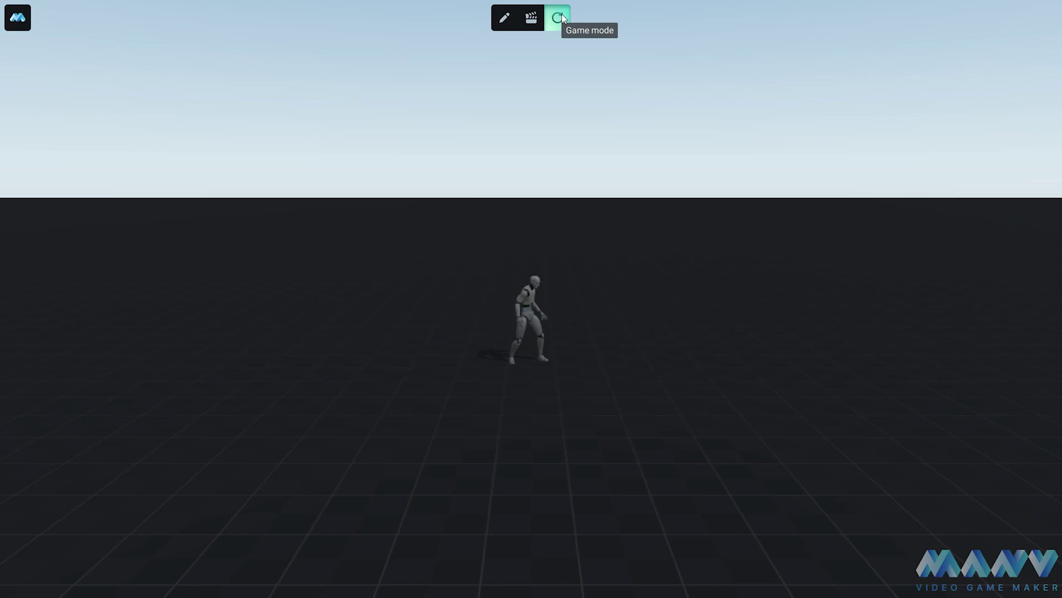
key(Right)
key(Left)
key(Right)
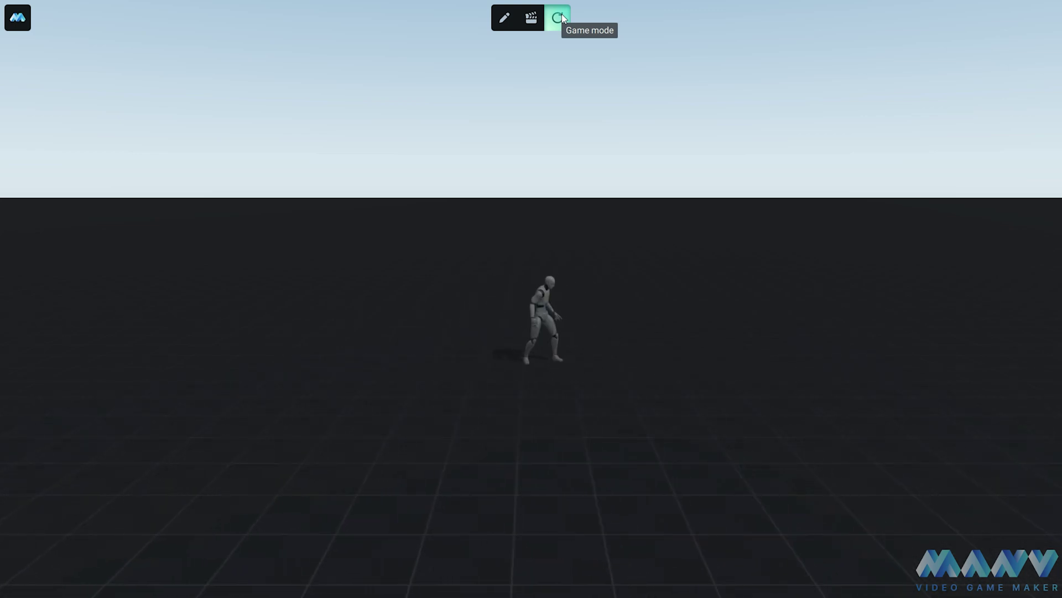
click(504, 18)
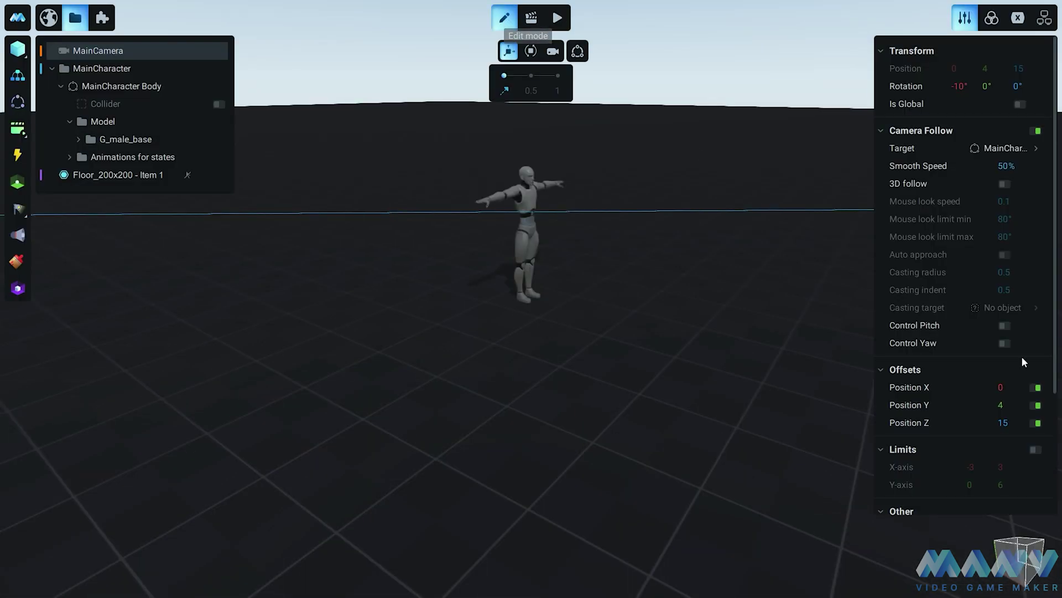
- Switch MainCamera's projection away from Perspective and set the view value directly beneath it to 10
scroll(1021, 356, down, 3)
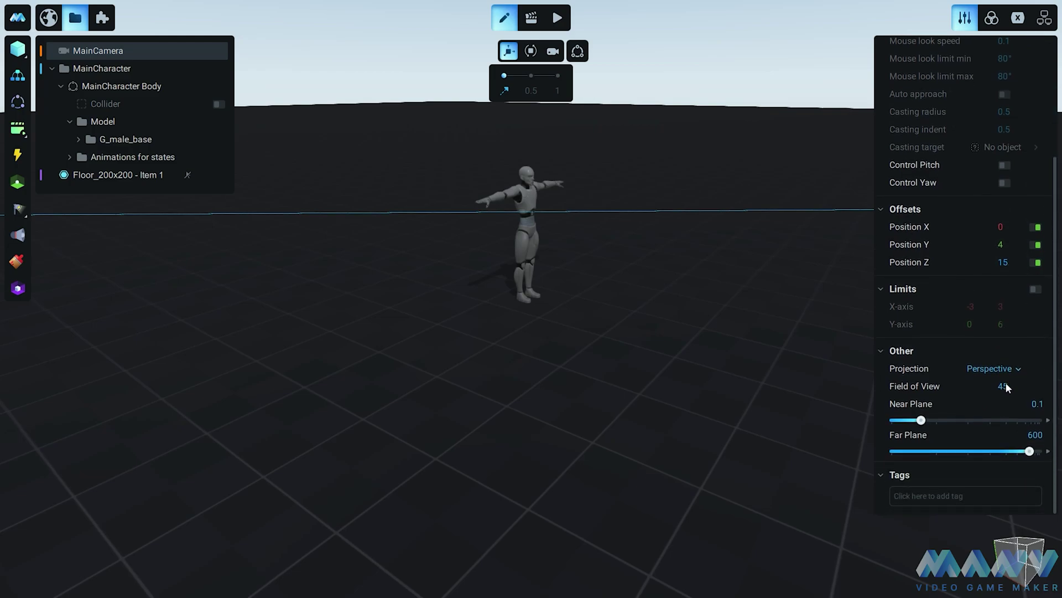
click(1010, 367)
click(1018, 403)
click(1005, 386)
text(10)
key(Return)
- Set MainCamera's Position Y offset to 1 and its X rotation to 0°
click(1002, 244)
text(1)
key(Return)
scroll(949, 263, up, 3)
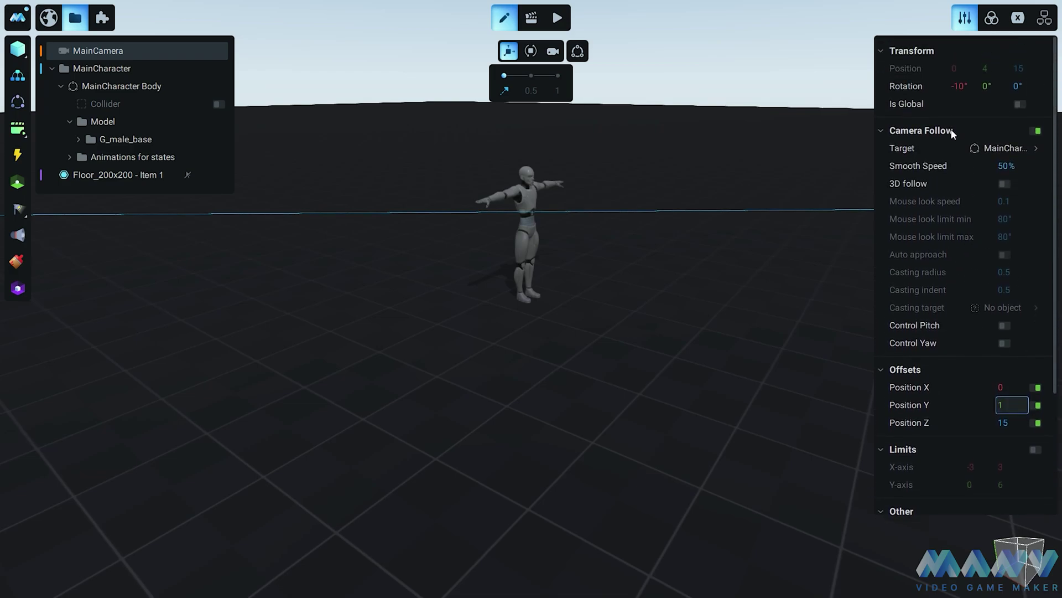
text(0)
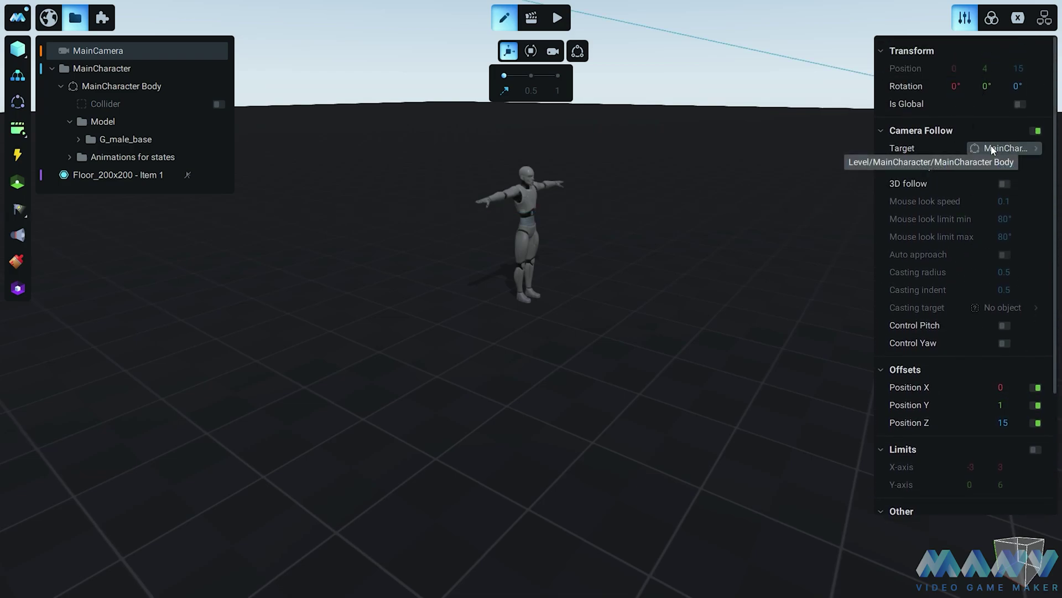
- Test the side-view camera in game mode by running the character in both directions, and return to edit mode
click(557, 17)
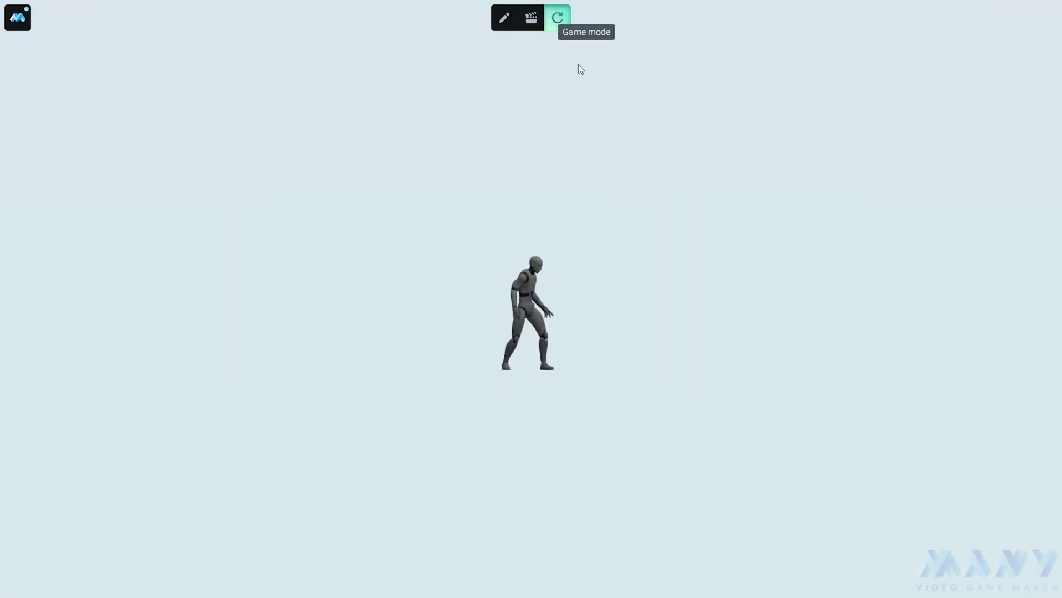
key(Right)
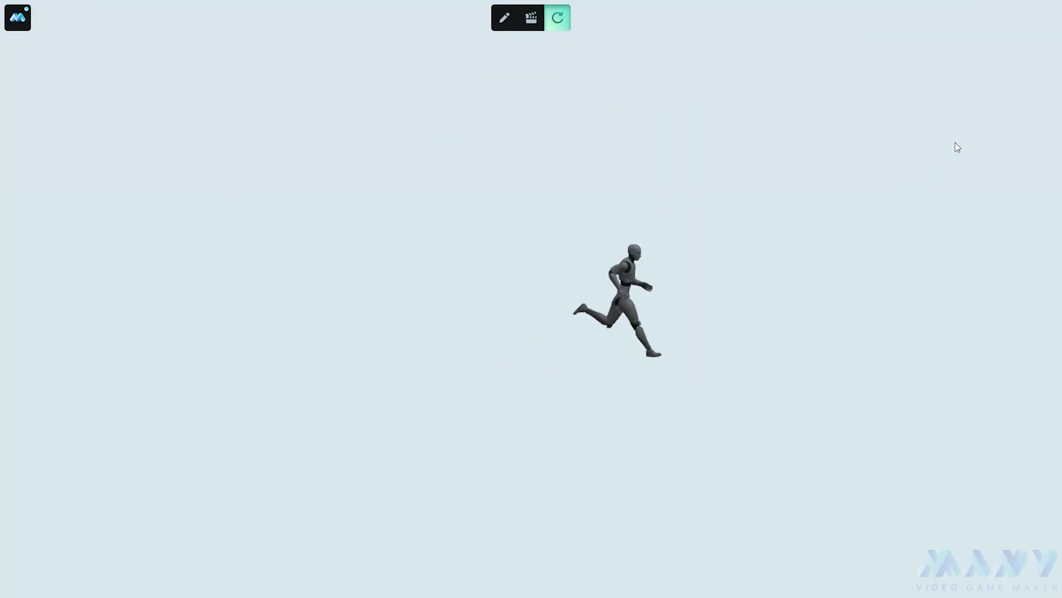
key(Left)
key(Right)
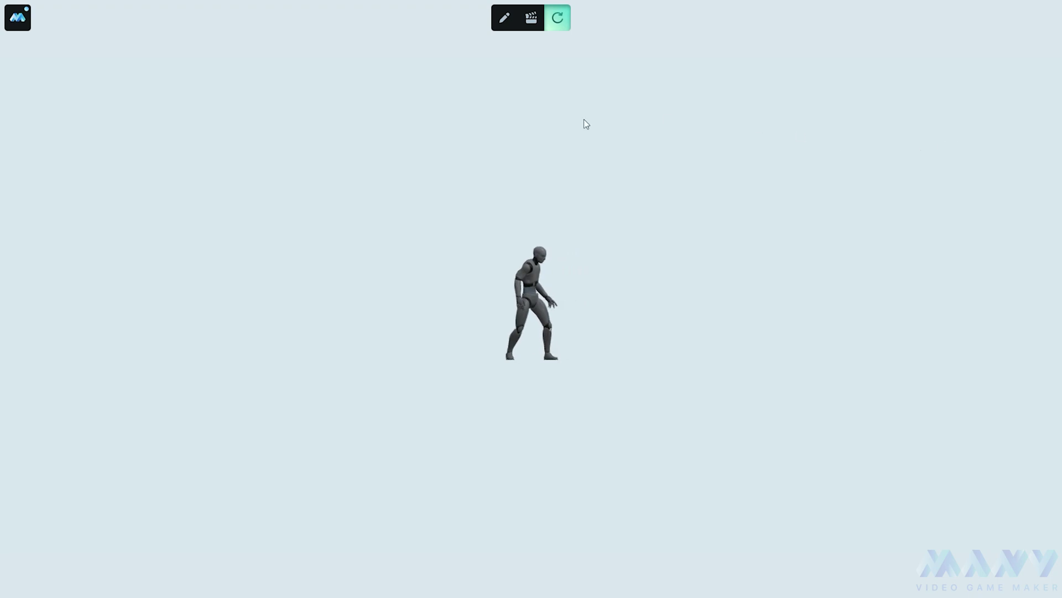
click(504, 20)
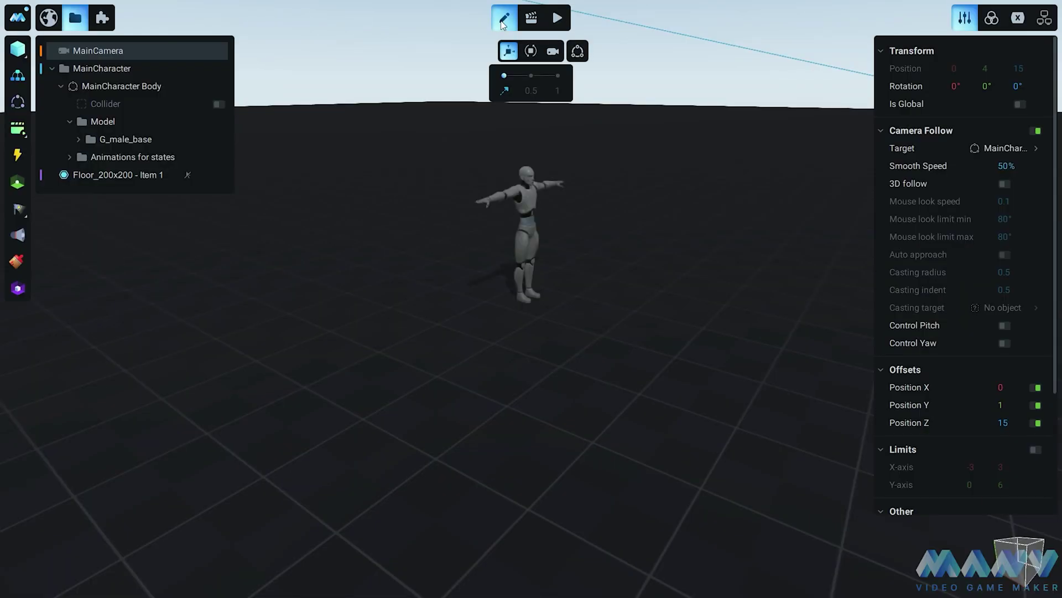
- Add a plane beside the Model folder under MainCharacter Body and set its X rotation to 90°
click(92, 122)
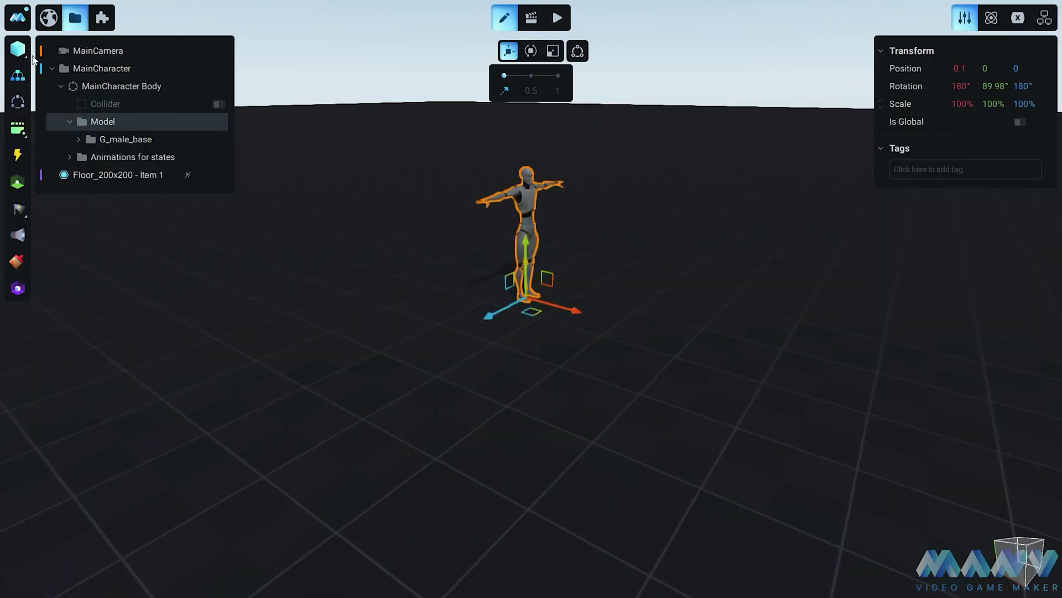
click(26, 58)
click(74, 114)
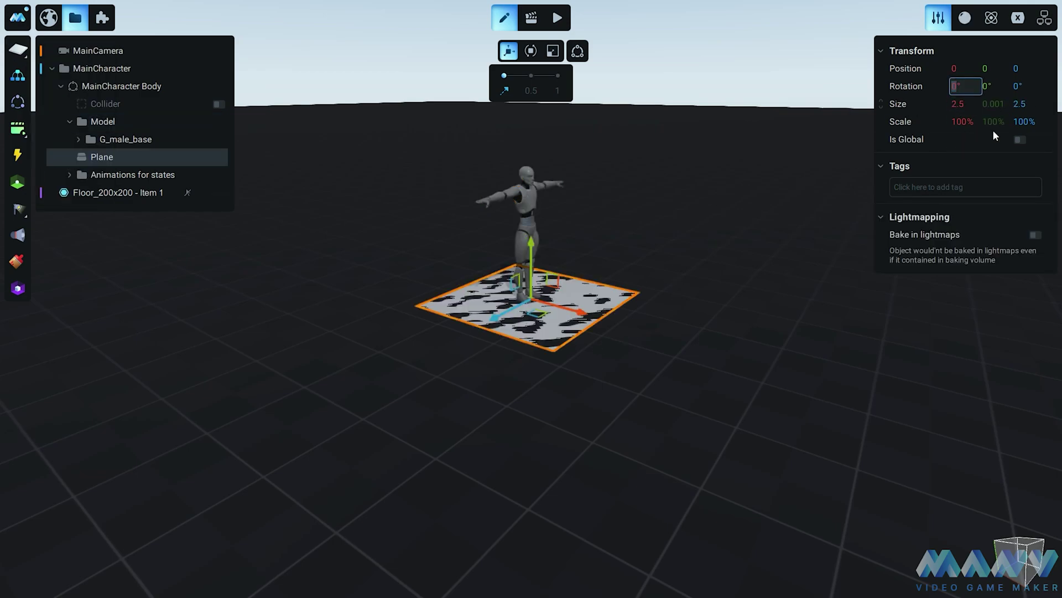
text(90)
key(Return)
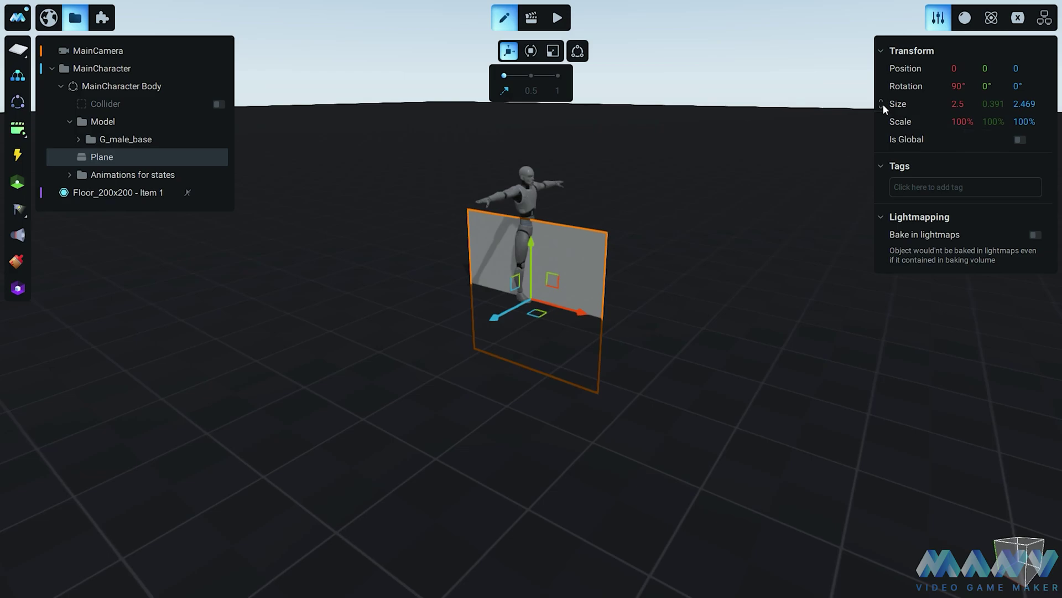
- Link the plane's proportions and scale it uniformly to 25%
click(881, 104)
click(961, 120)
text(25)
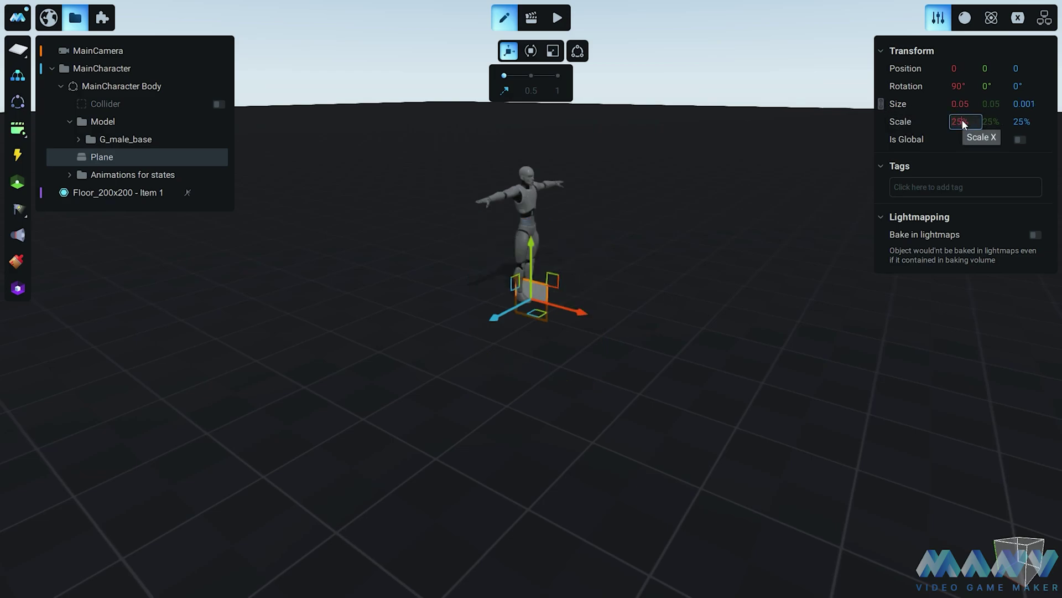
key(Return)
- Face the plane from the front and set the movement snapping step to 0.25
middle_drag(655, 346, 674, 334)
key(w)
right_drag(675, 337, 711, 303)
key(s)
drag(713, 275, 832, 115)
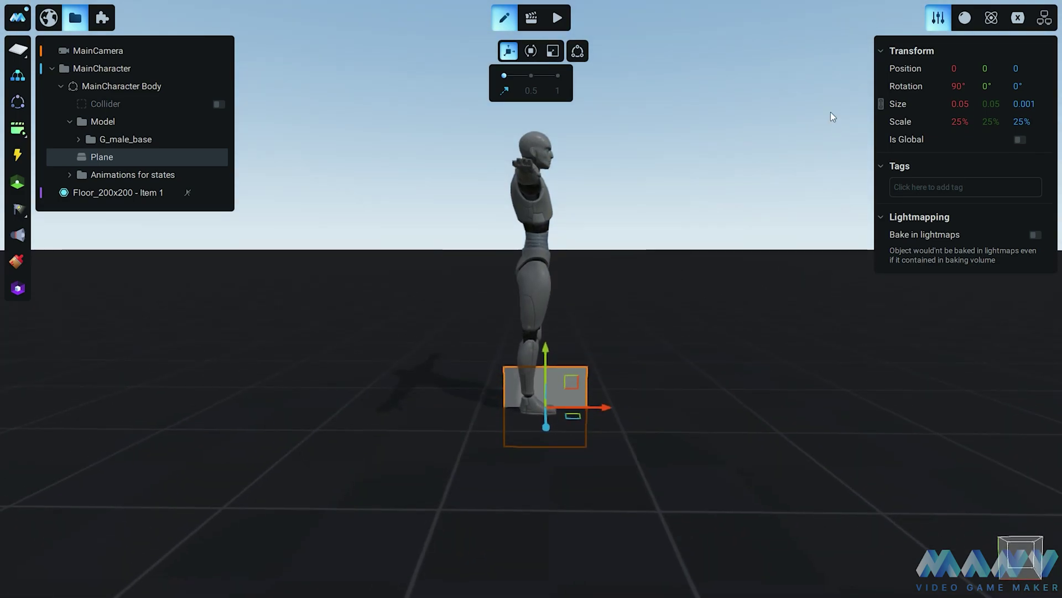
click(535, 91)
drag(675, 332, 688, 327)
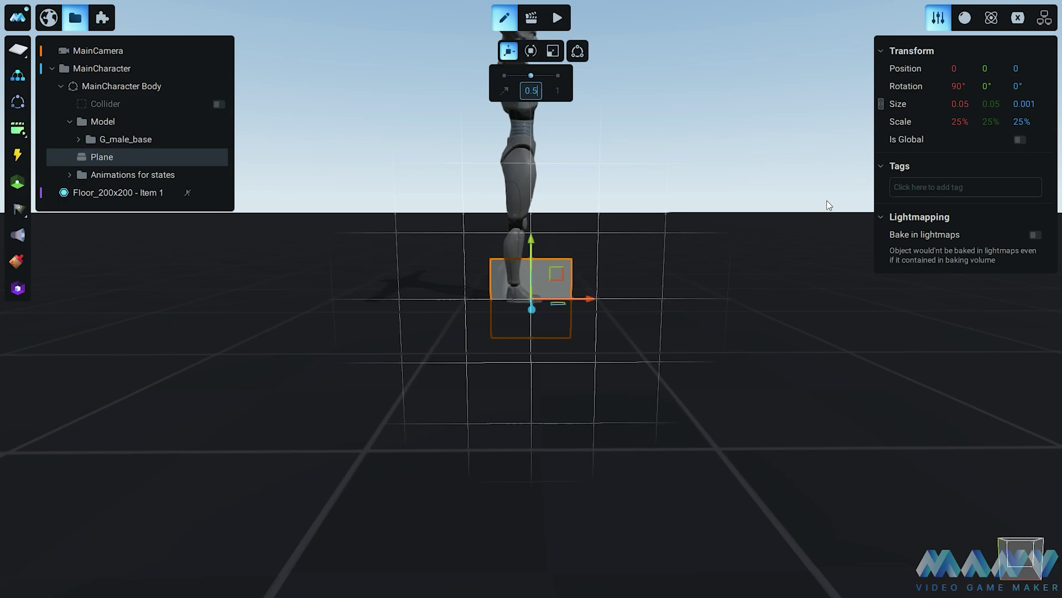
key(Left)
text(2)
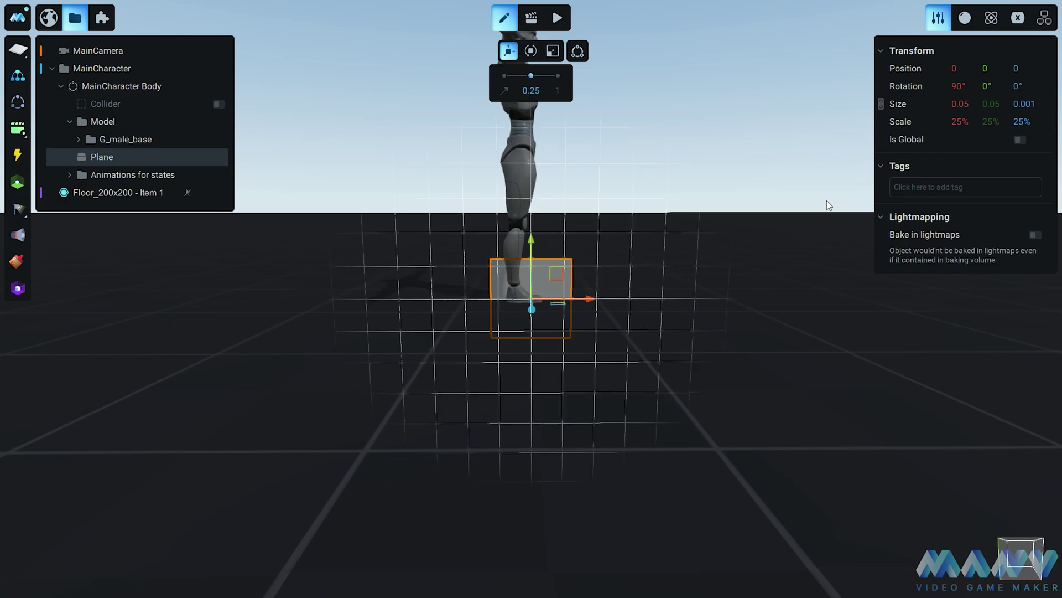
- Raise the plane to a Y position of 0.3
drag(546, 240, 533, 215)
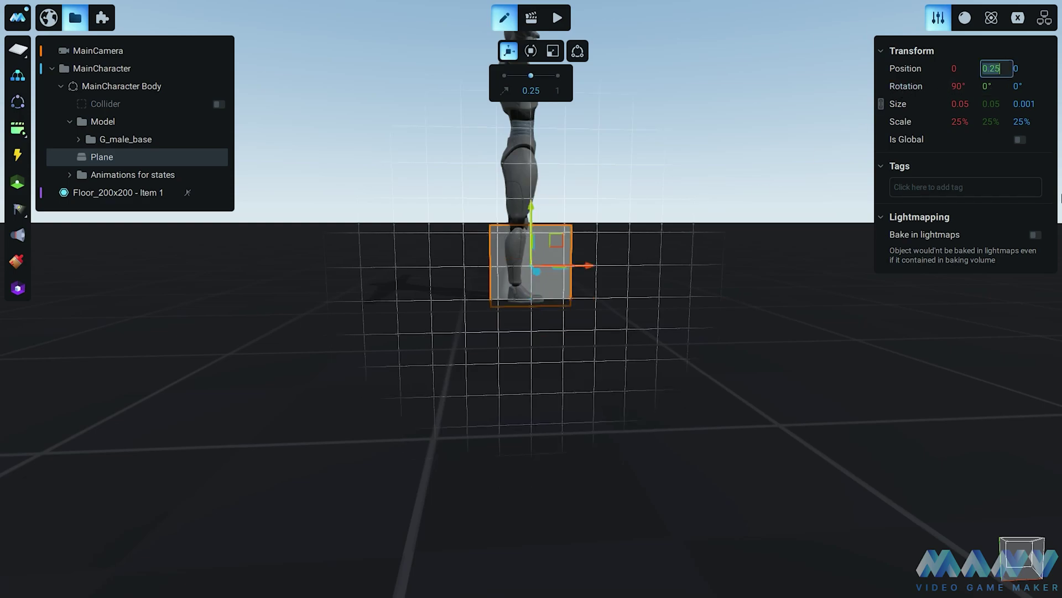
key(BackSpace)
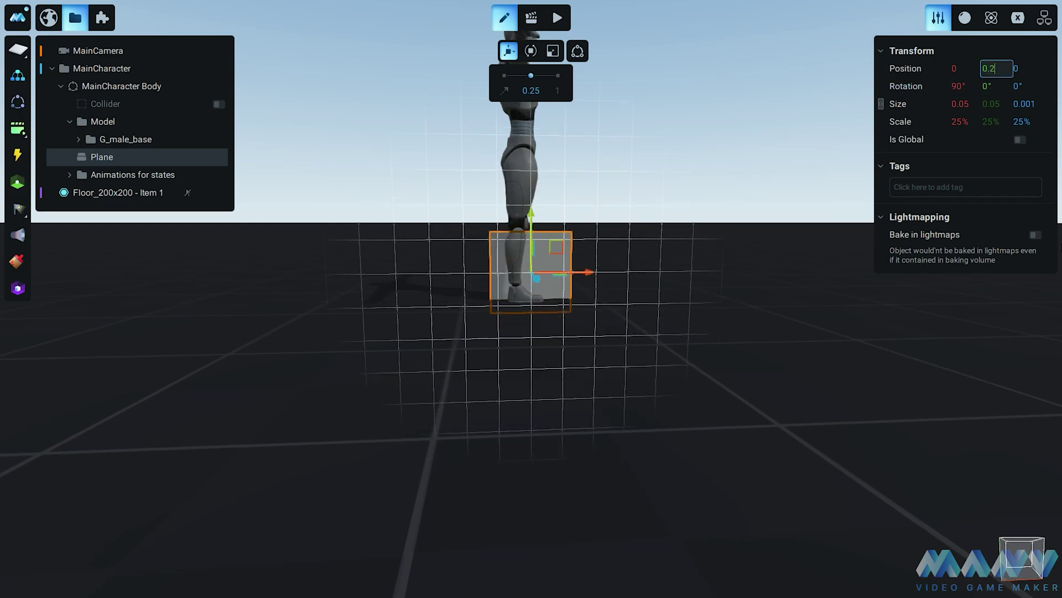
key(BackSpace)
text(3)
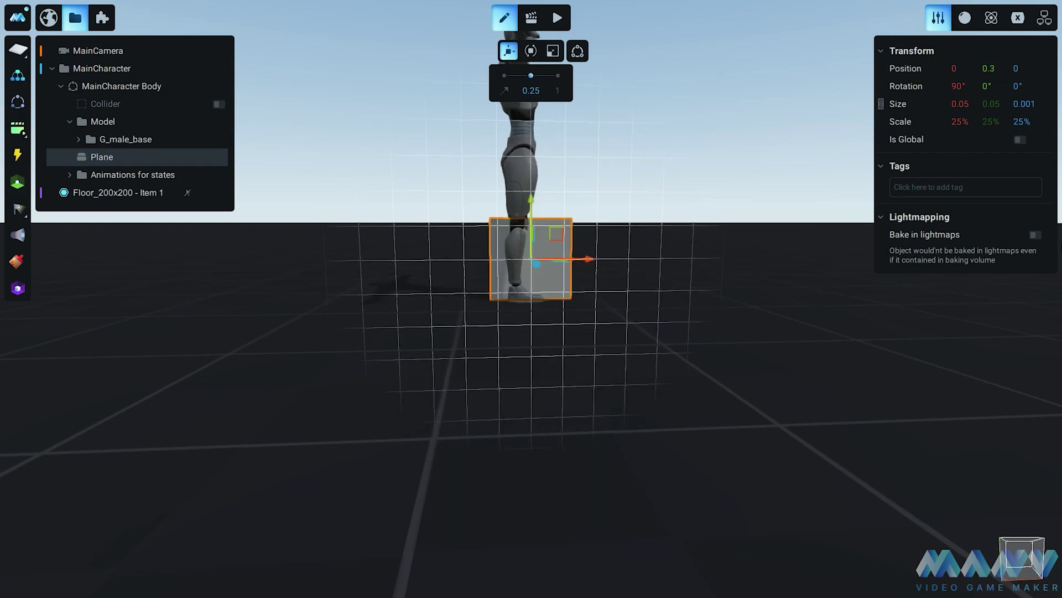
- Hide the G_male_base_mesh inside the character's G_male_base model
mouse_move(656, 300)
middle_down()
mouse_move(615, 295)
mouse_move(660, 317)
middle_up()
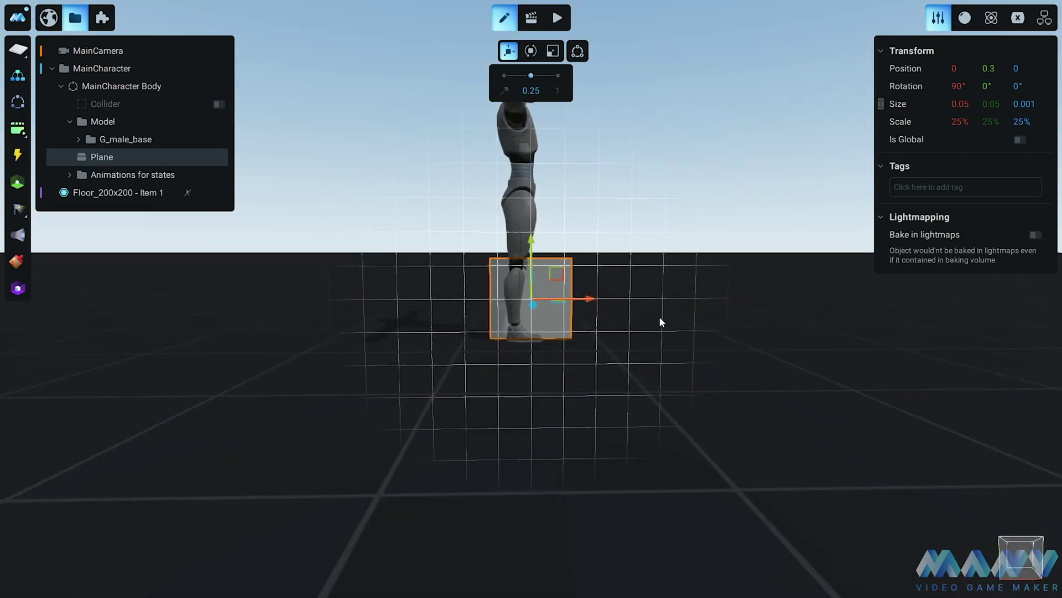
click(78, 139)
click(219, 175)
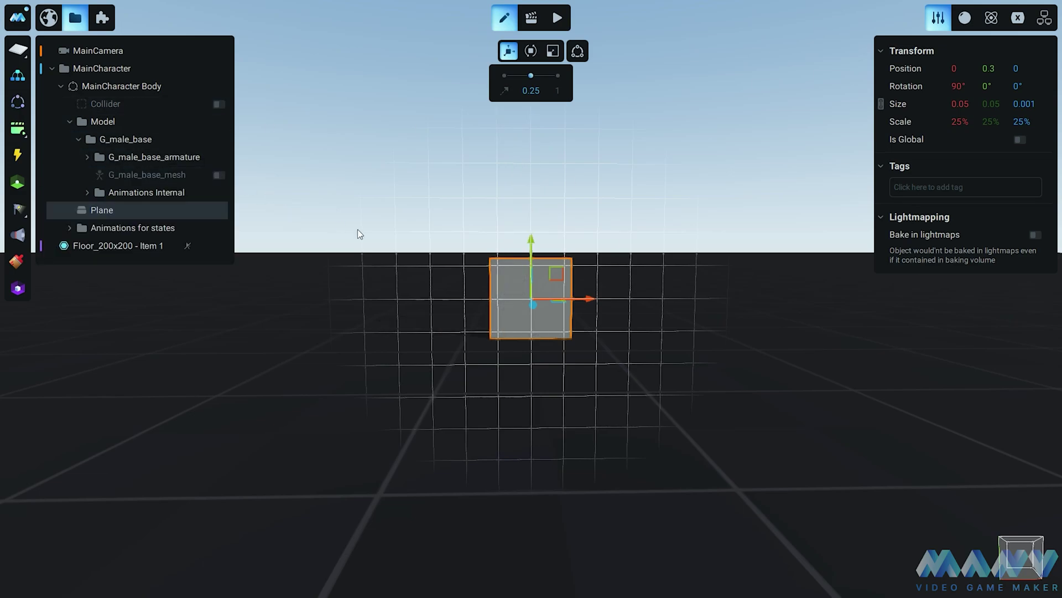
- Create a material named 2D character Sheet for the plane and set its shader to Basic
click(966, 18)
click(1013, 54)
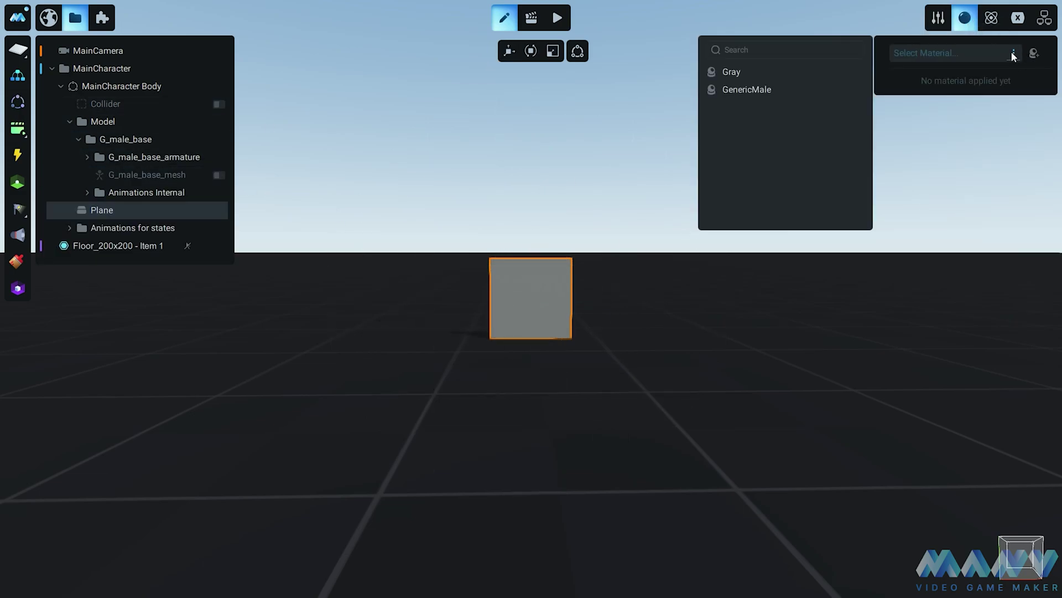
click(1034, 54)
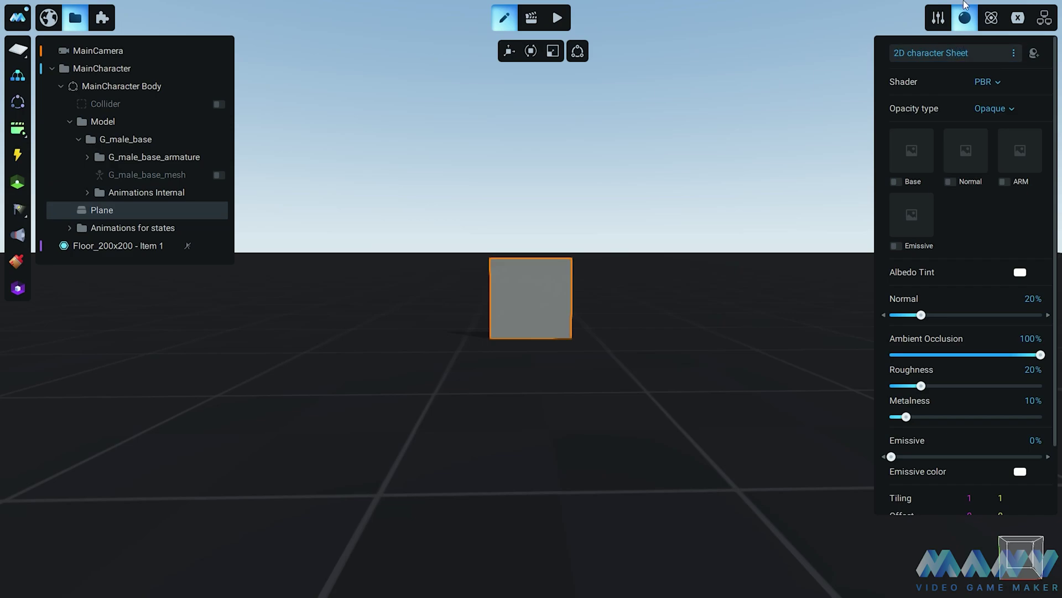
scroll(985, 423, down, 3)
scroll(970, 222, up, 3)
click(992, 81)
click(991, 102)
- Import Sprite sheet.png from the Virtual Guy folder as the material's diffuse texture
click(908, 149)
click(888, 142)
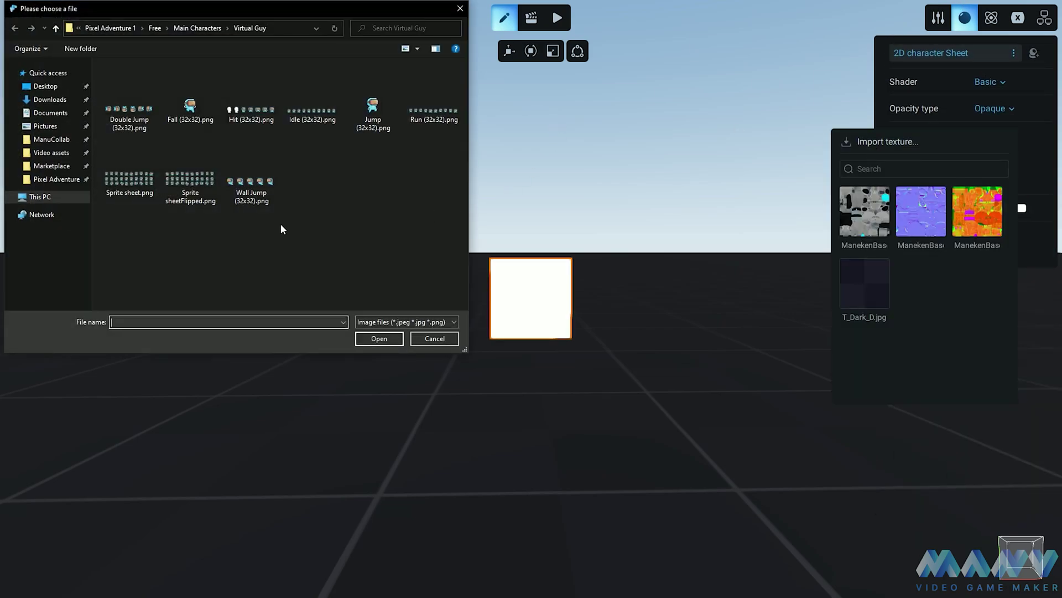
click(130, 180)
click(387, 339)
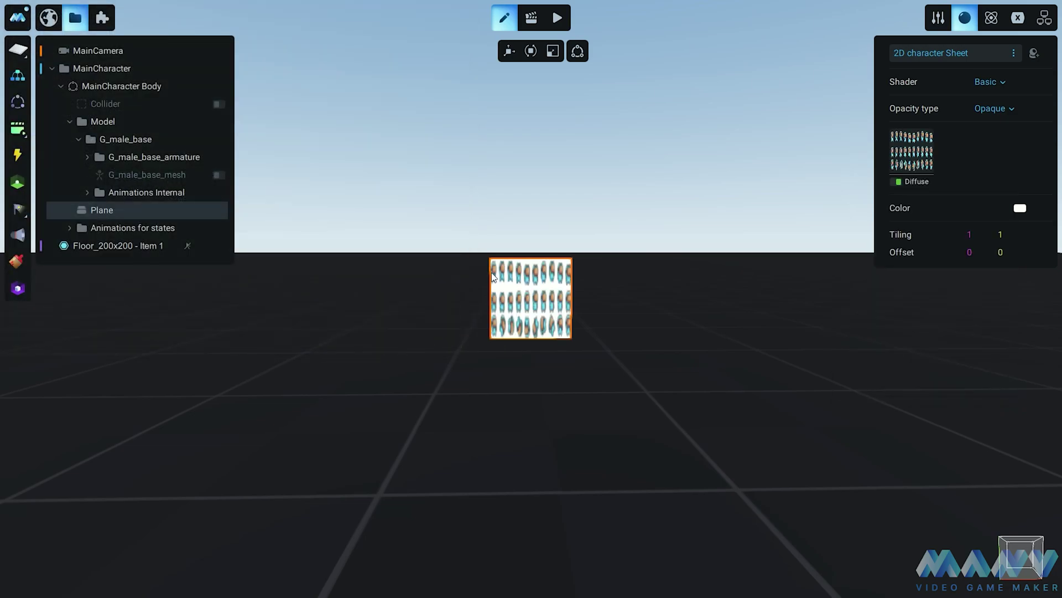
- Rename the plane as 2D character
scroll(643, 297, up, 3)
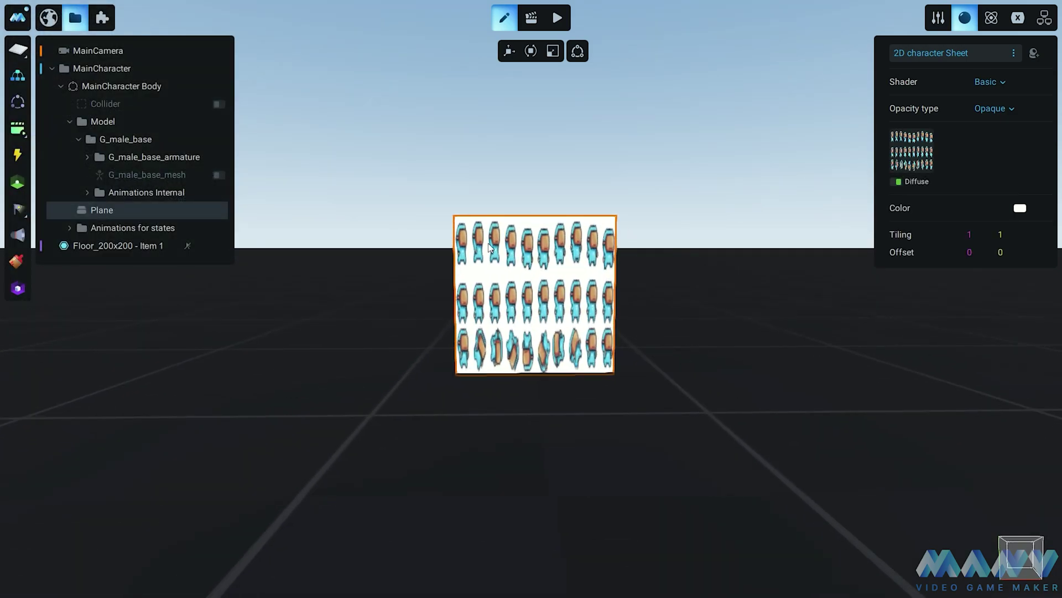
right_click(123, 221)
click(166, 220)
- Set the material's tiling to 0.1 by 0.33 and its V offset to 33 to isolate one sprite frame
click(971, 234)
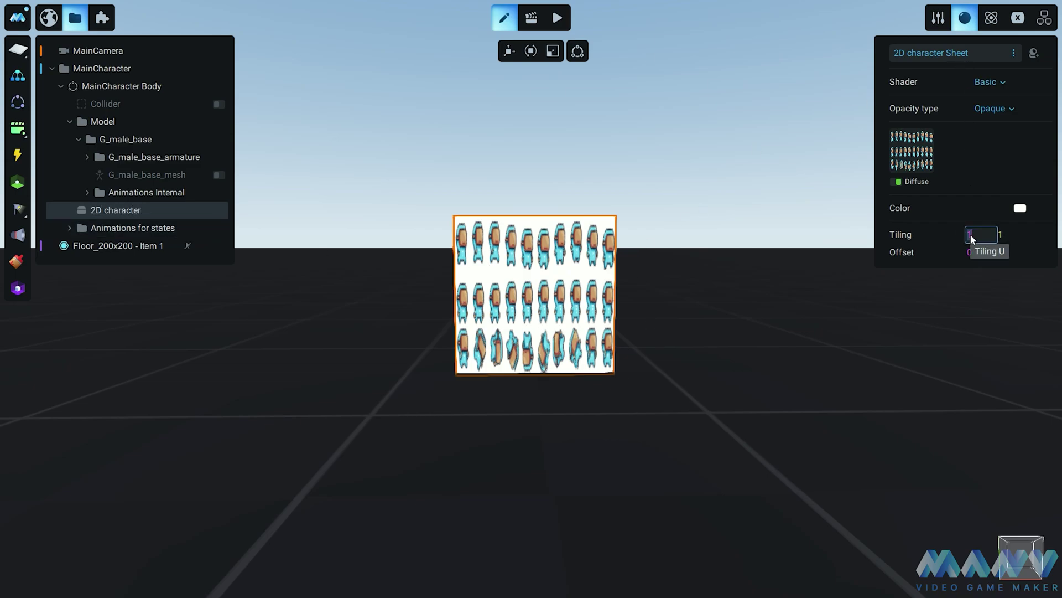
text(0.1)
click(1004, 232)
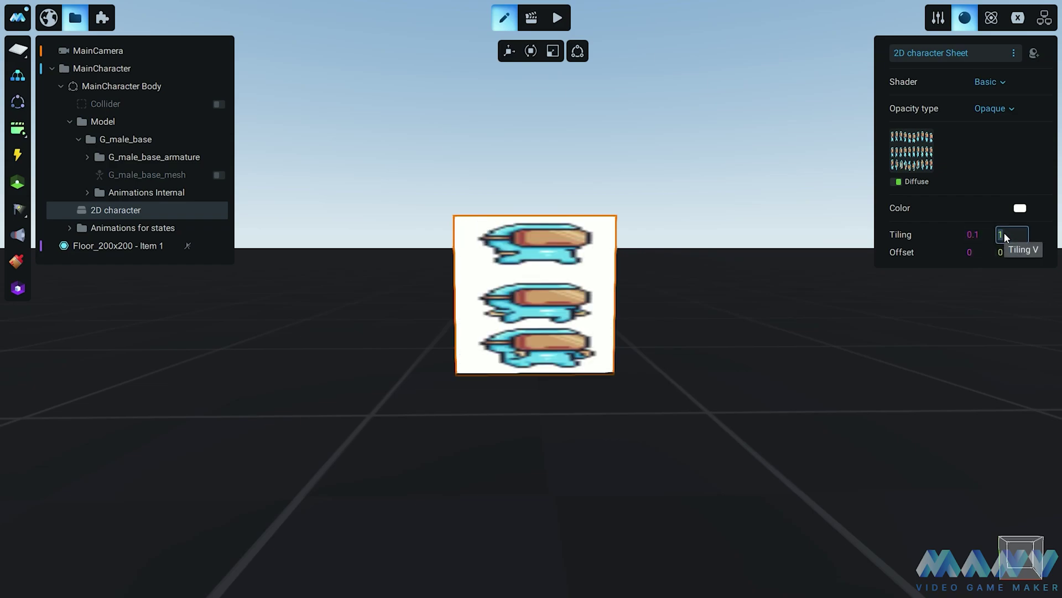
text(0.33)
click(1001, 252)
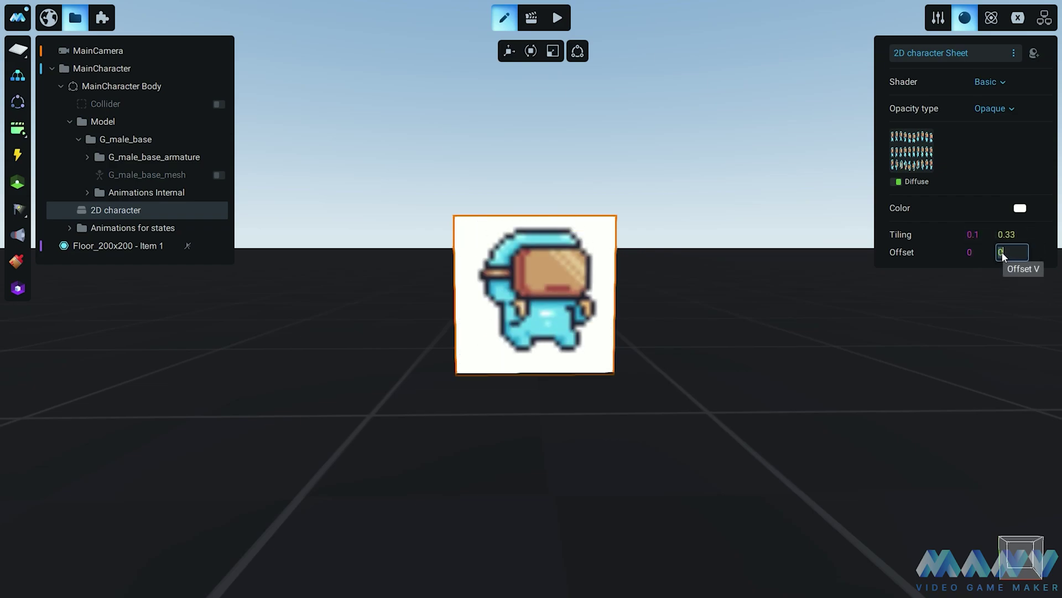
text(33)
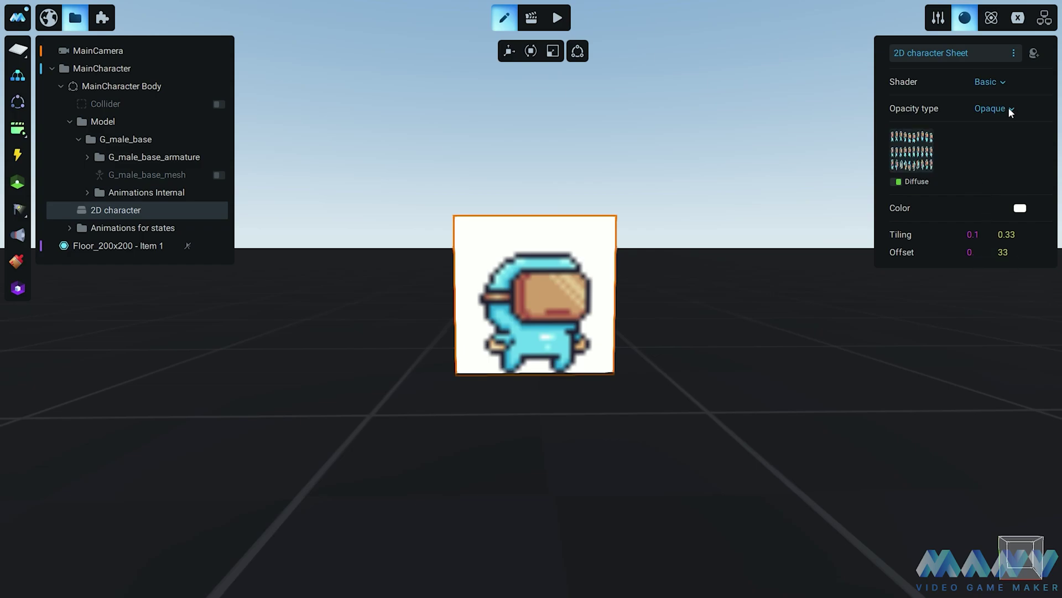
- Set the material's opacity type to Cutout with an intensity of 64%
click(1007, 108)
click(993, 161)
drag(1024, 142, 965, 145)
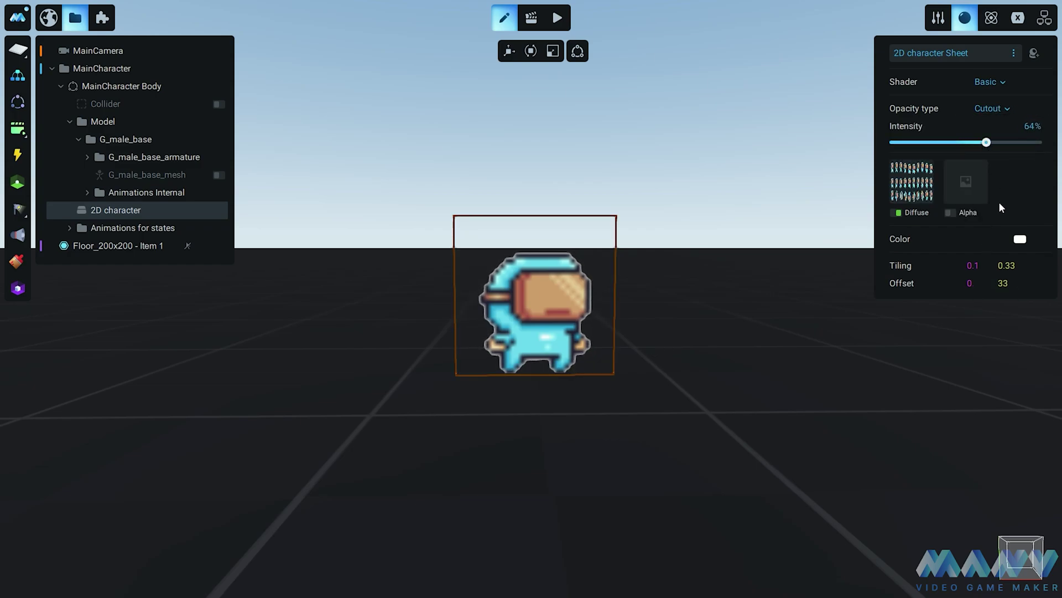
- Try green and black color tints on the sprite material and restore white
click(1021, 239)
click(965, 301)
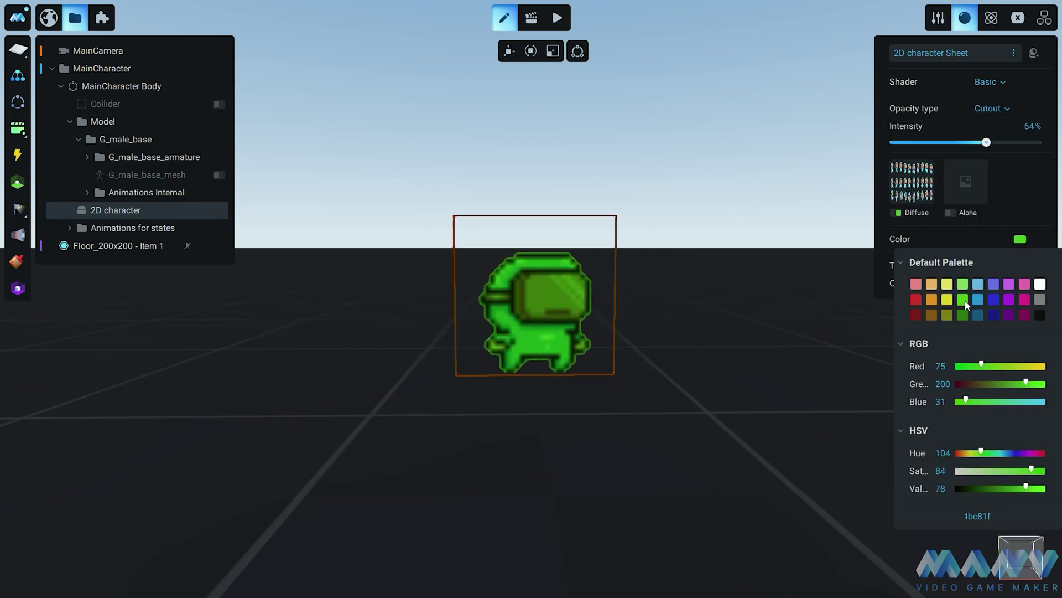
click(1041, 315)
click(1041, 285)
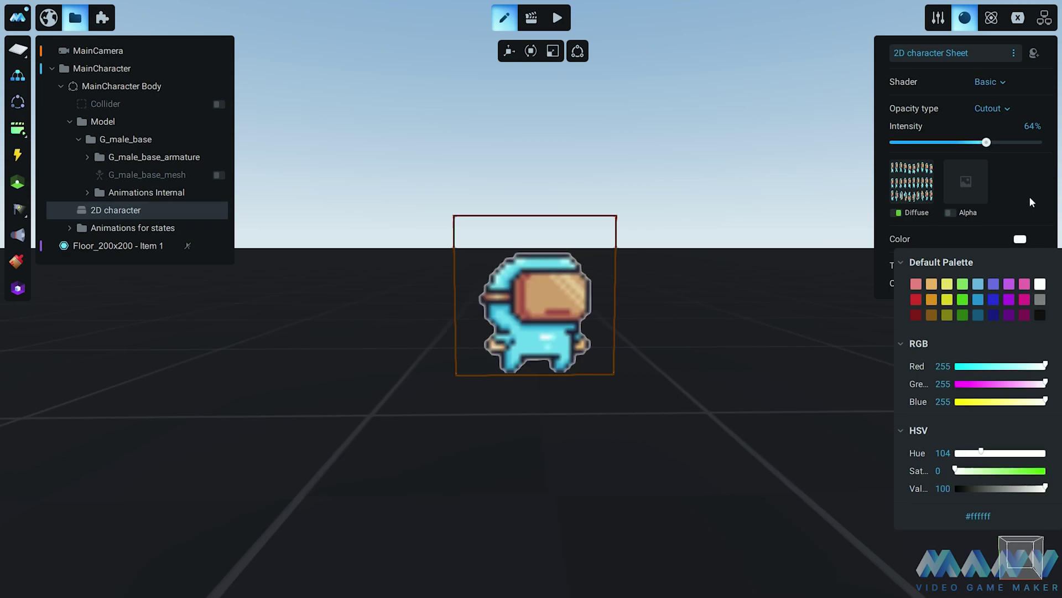
- Lower the cutout intensity to 34% and test the sprite in game mode by moving it both ways
click(946, 142)
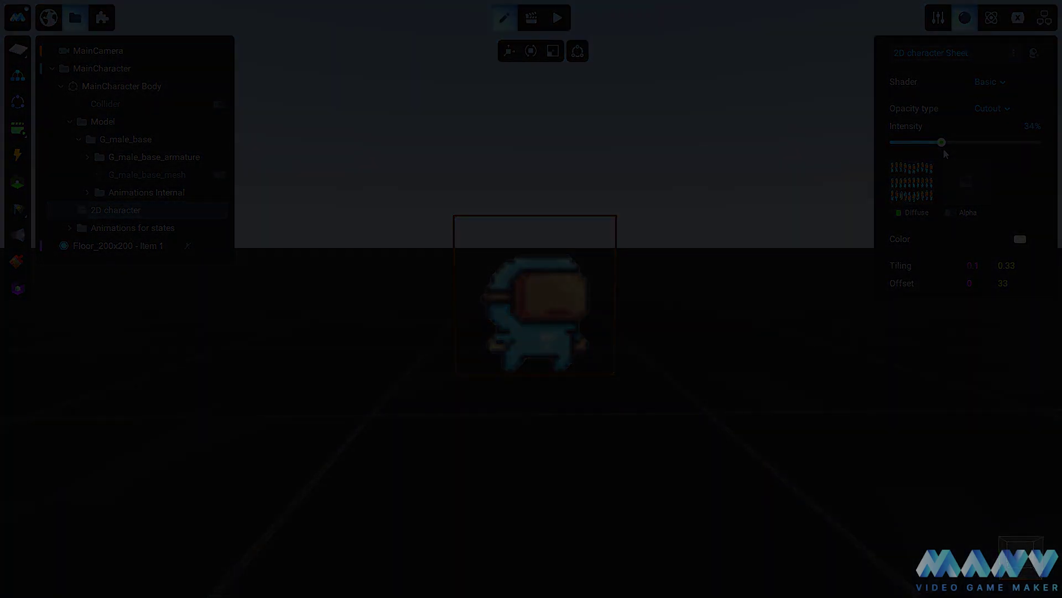
click(557, 17)
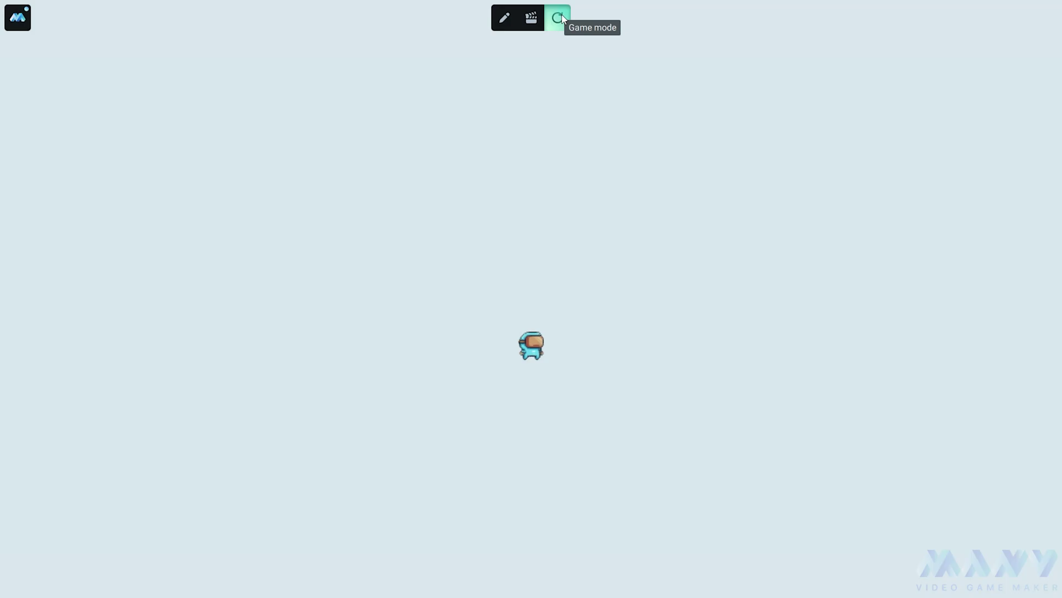
key(Right)
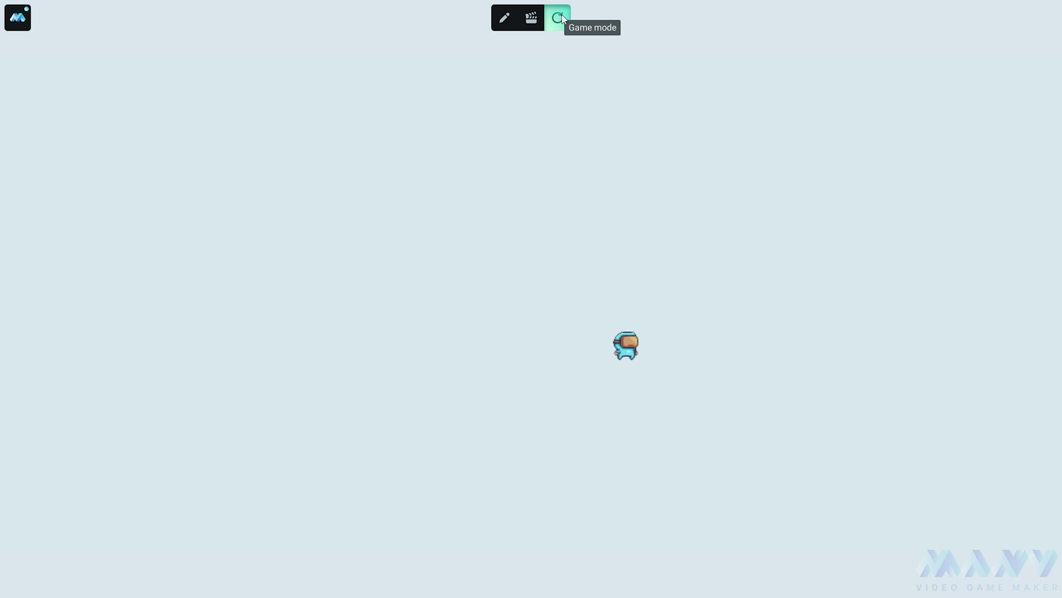
key(Left)
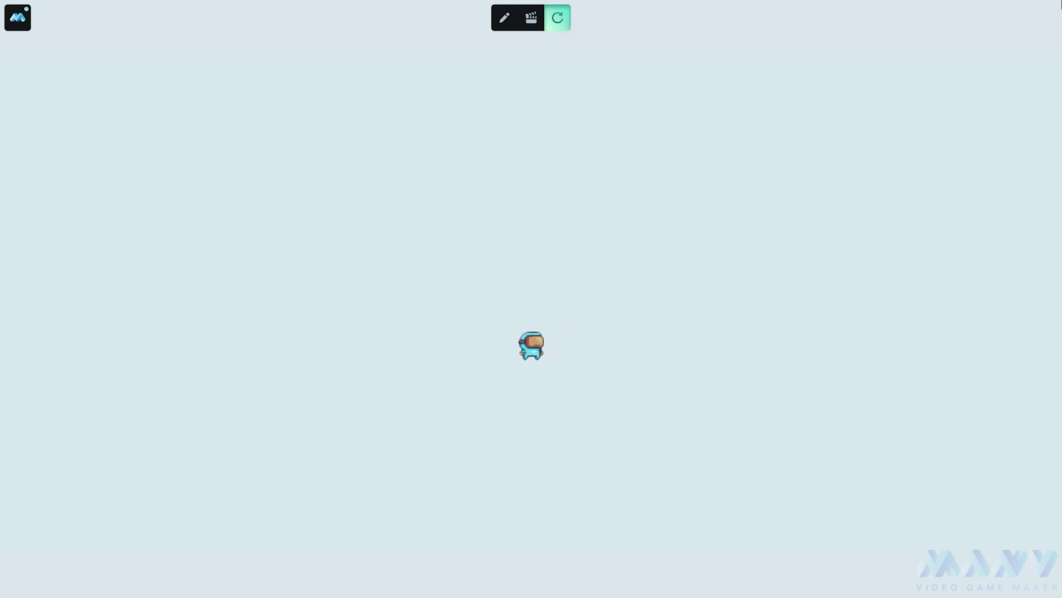
key(Right)
key(Left)
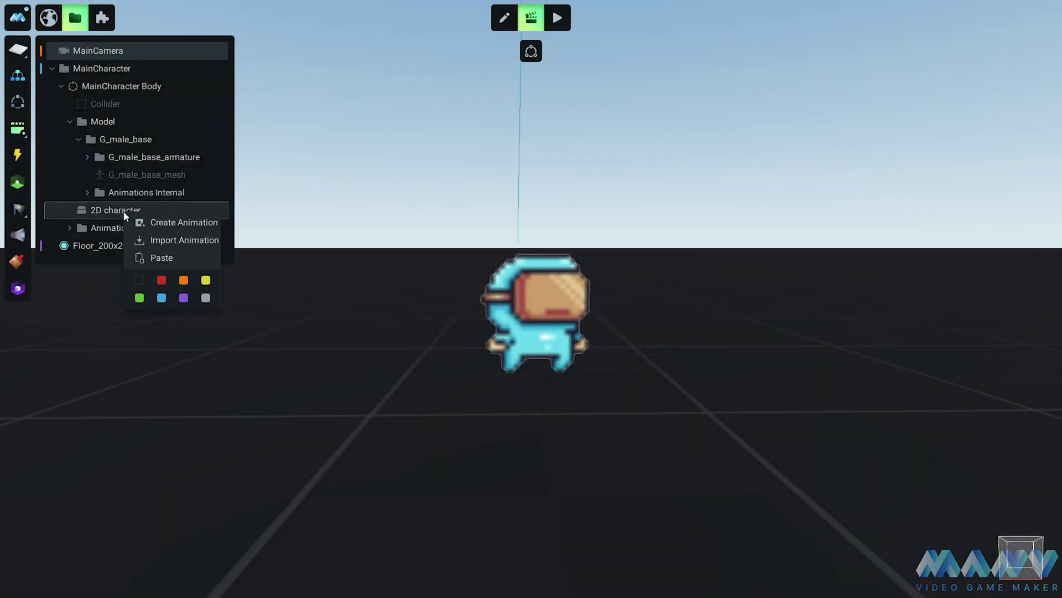
- Create an animation under the 2D character object and rename it as Idle
click(177, 222)
right_click(112, 226)
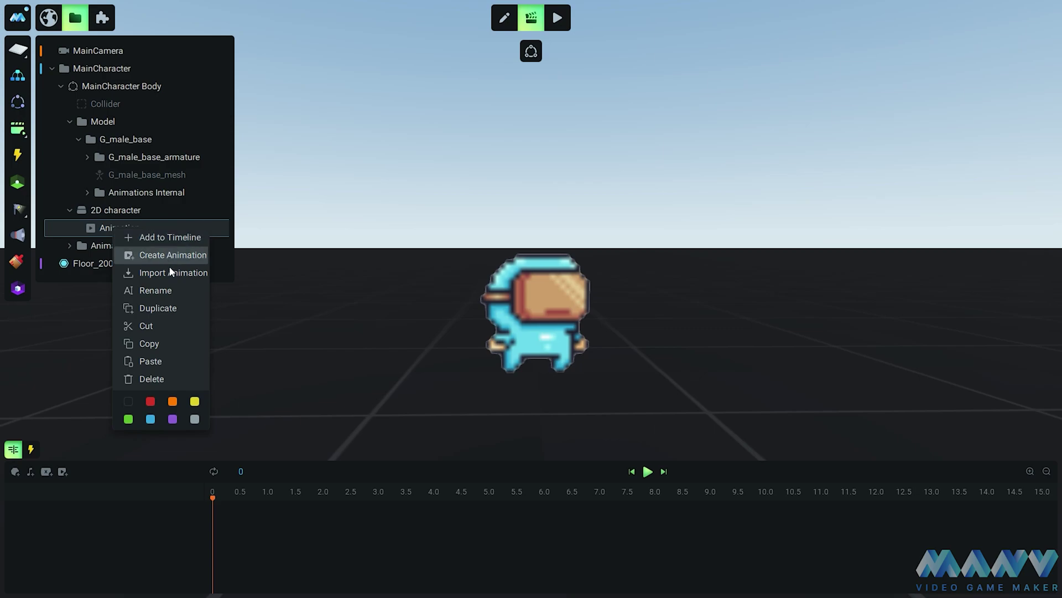
click(191, 287)
text(Idle)
key(Return)
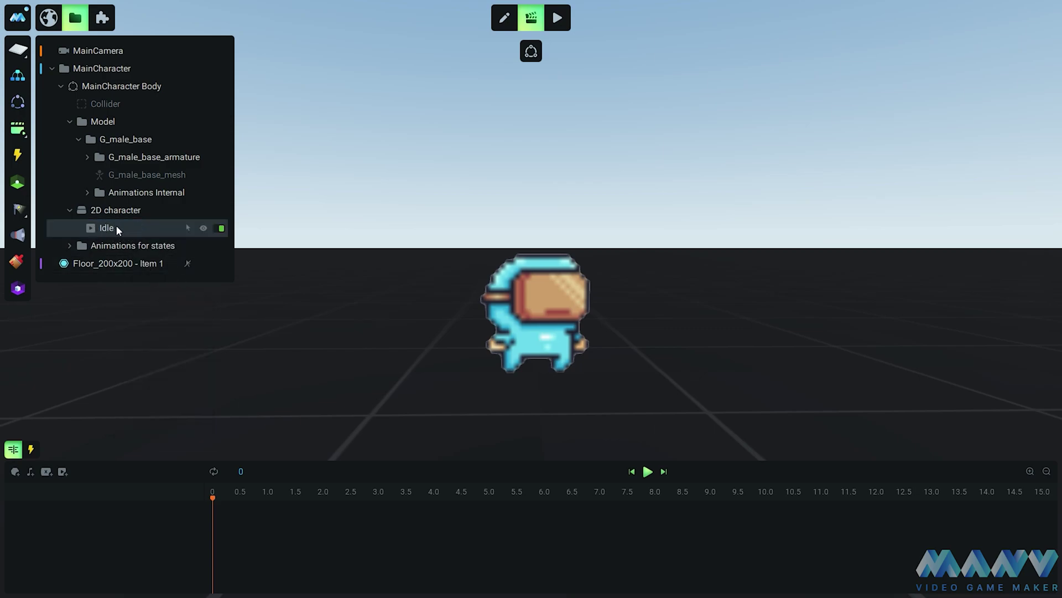
- Add the 2D character to the Idle animation's timeline with Offset U and Offset V material tracks
right_click(105, 210)
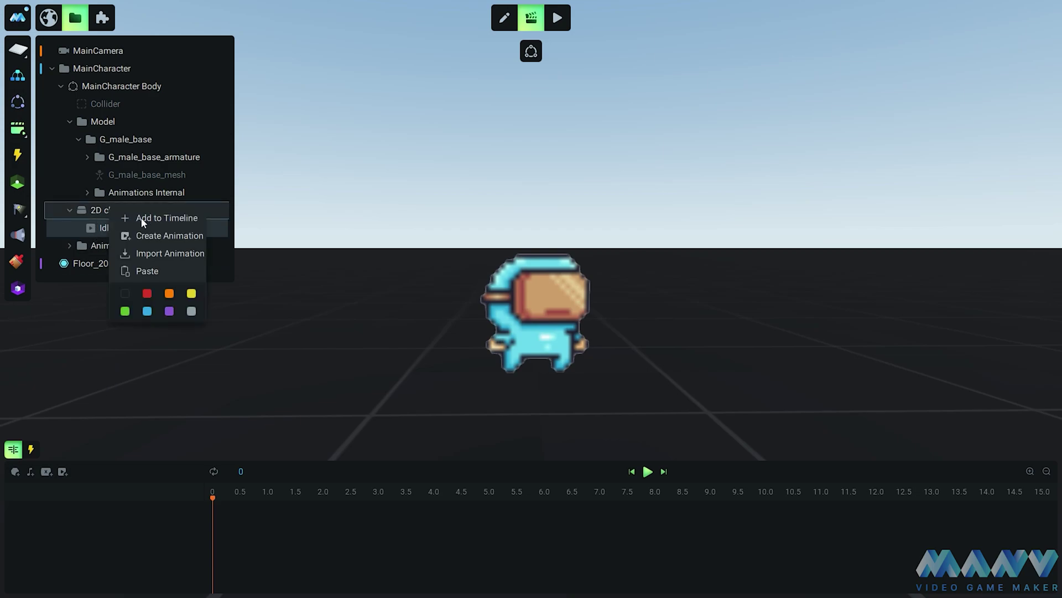
click(152, 216)
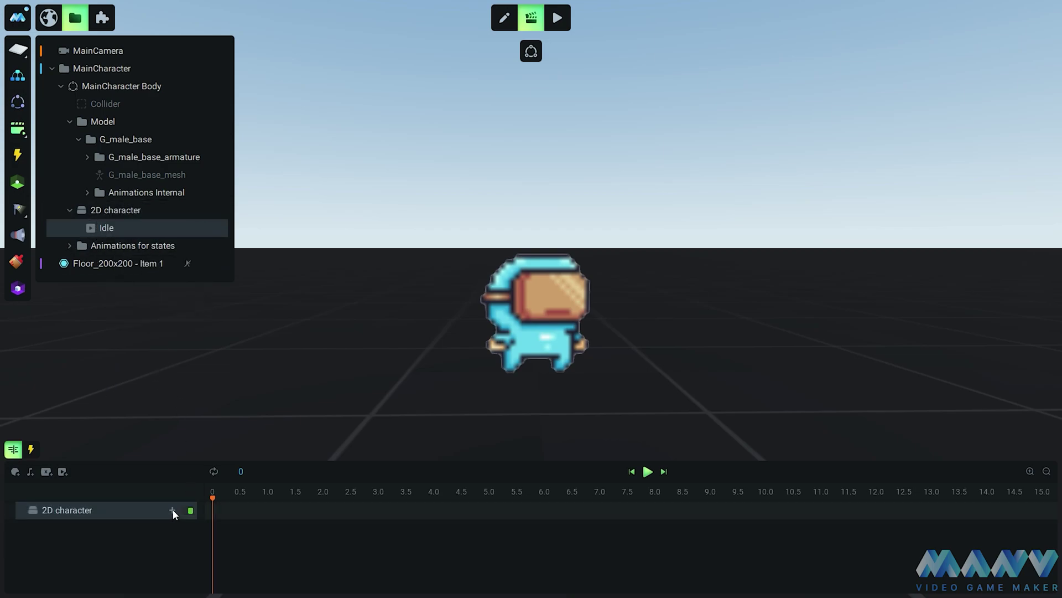
click(172, 509)
mouse_move(210, 475)
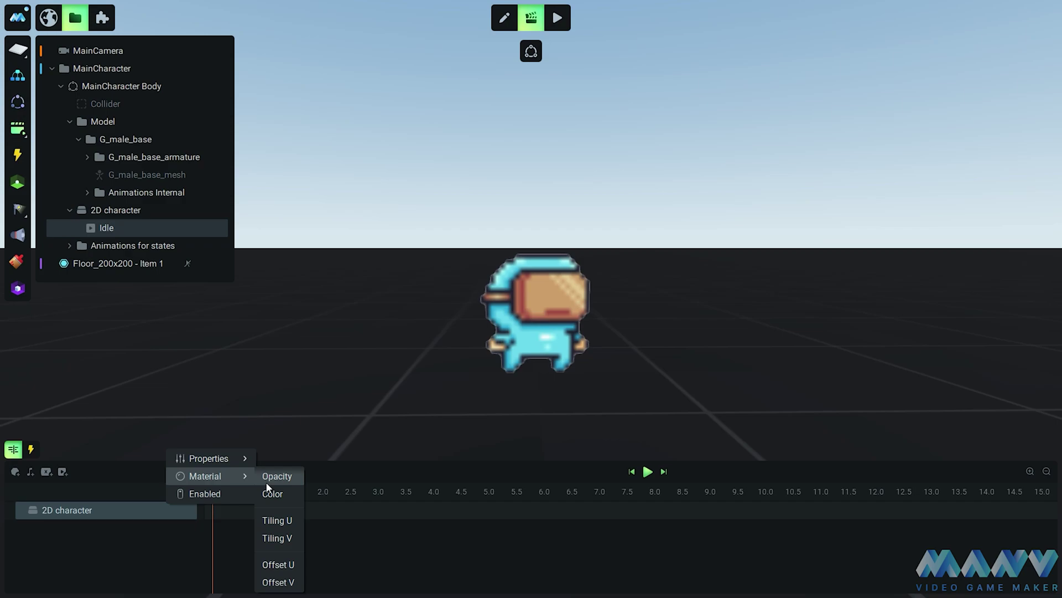
click(280, 568)
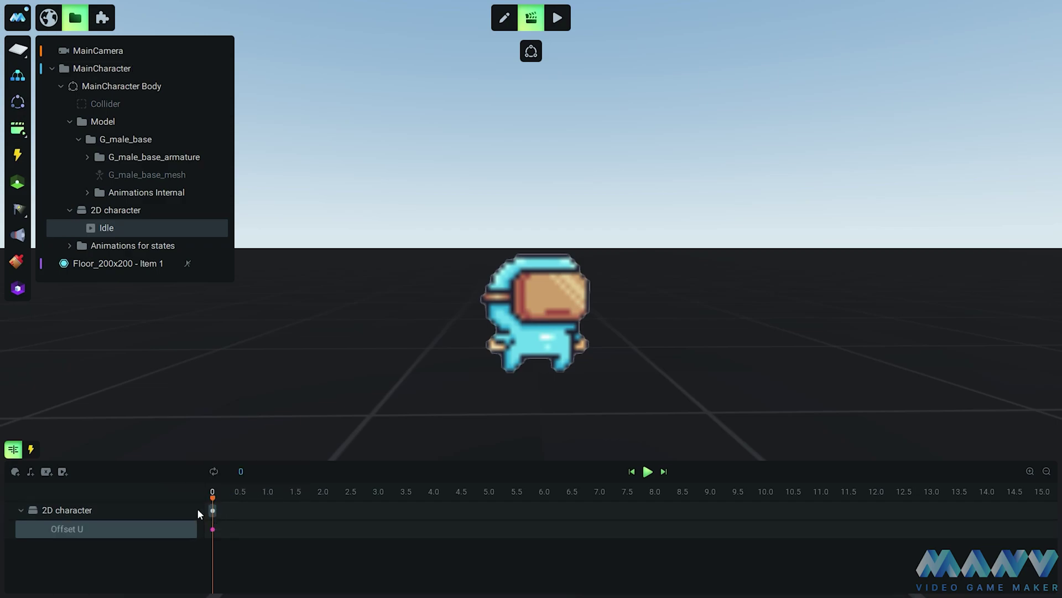
click(176, 509)
mouse_move(204, 476)
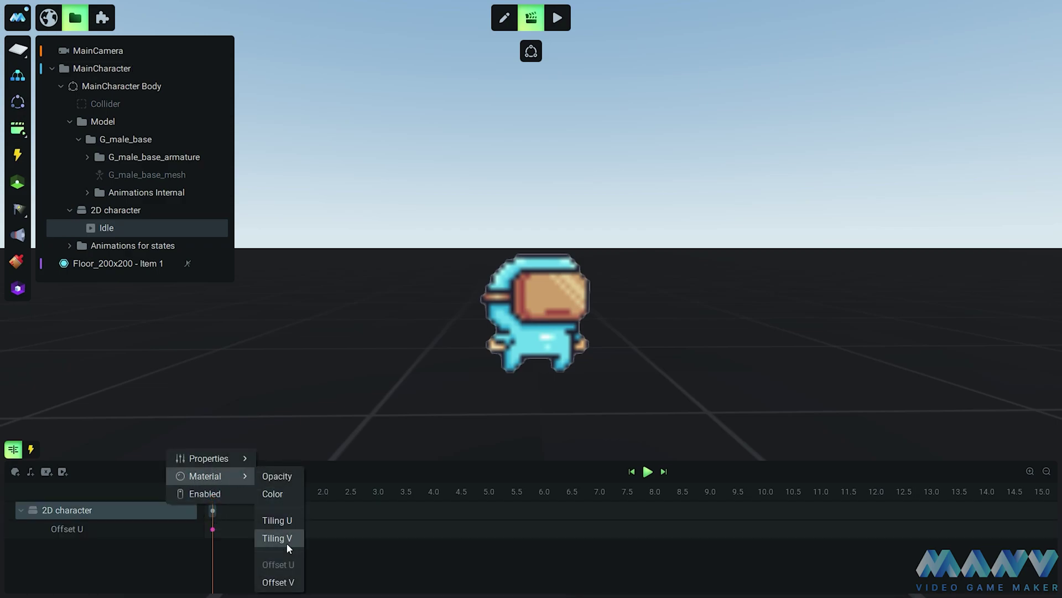
click(278, 580)
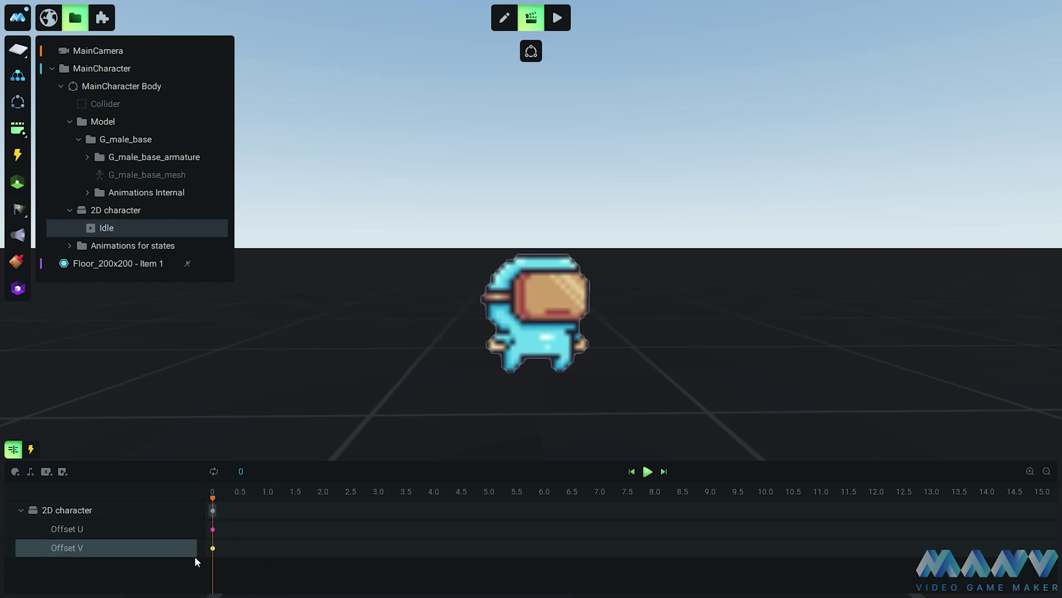
- Replace the origin value of the Offset V keyframe at time 0 with 0
click(213, 549)
double_click(213, 549)
key(BackSpace)
key(BackSpace)
key(BackSpace)
key(BackSpace)
key(BackSpace)
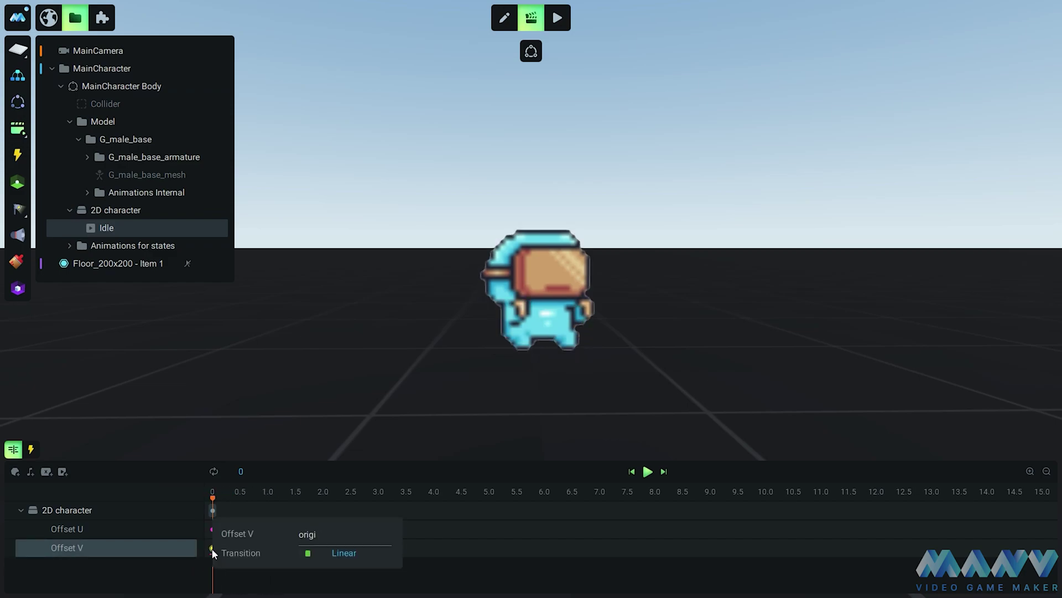
text(0.)
key(Return)
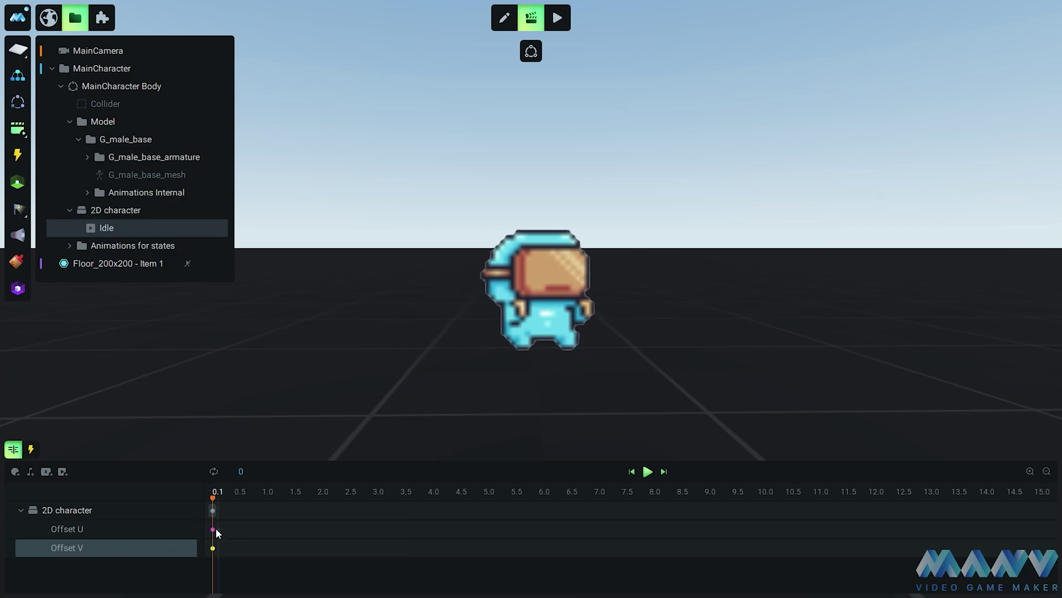
- Set the Offset U keyframe to origin + 0.1 and move it to 0.1 on the timeline
click(212, 529)
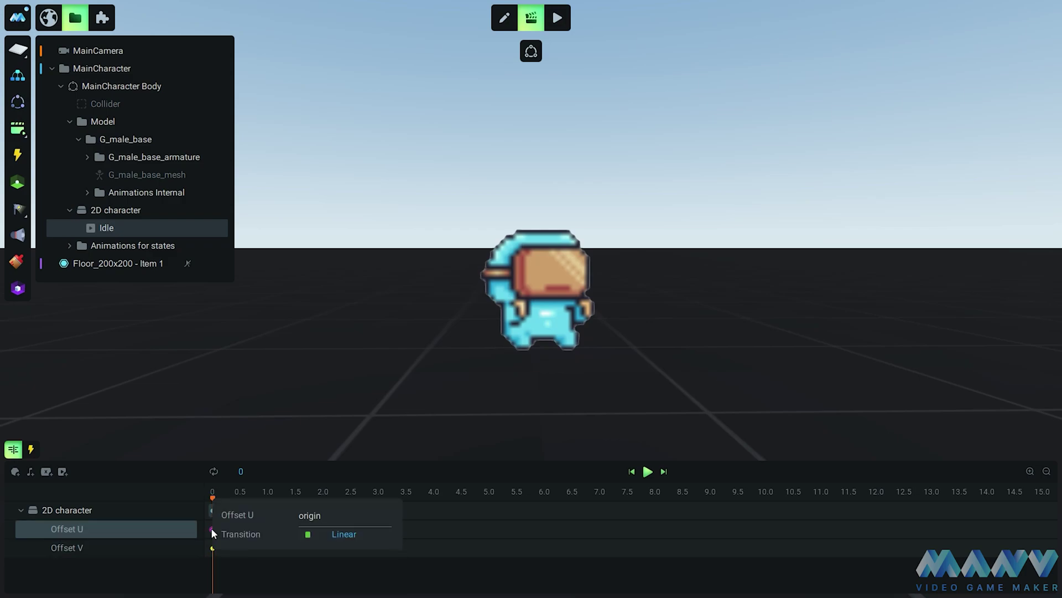
text(+ 0.1)
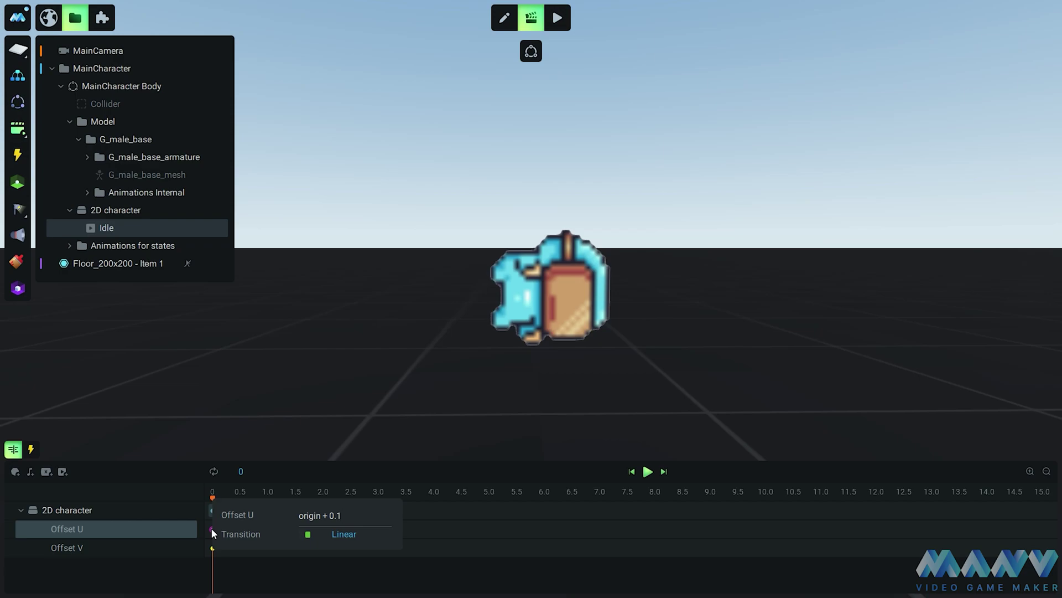
key(Return)
drag(213, 529, 219, 529)
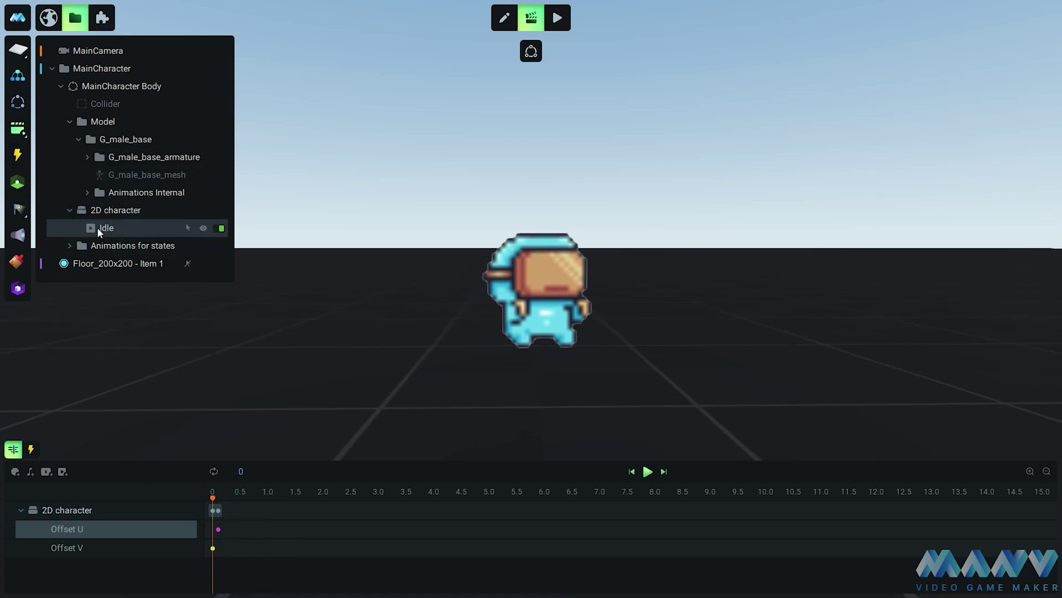
- Open the Idle animation in Animations for states and disable its existing anim_idle track
click(70, 246)
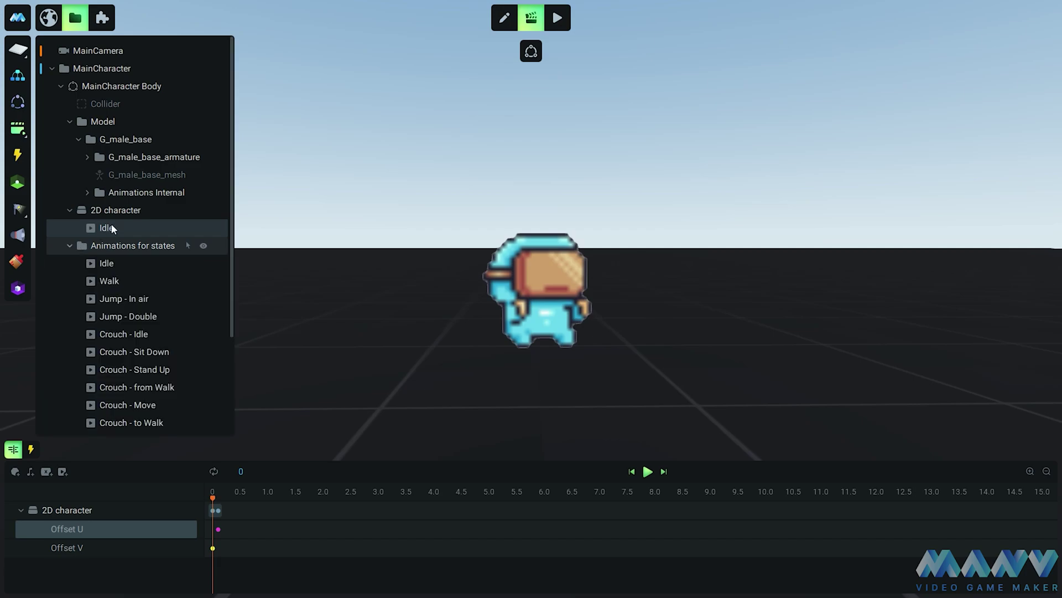
scroll(118, 221, down, 3)
click(113, 189)
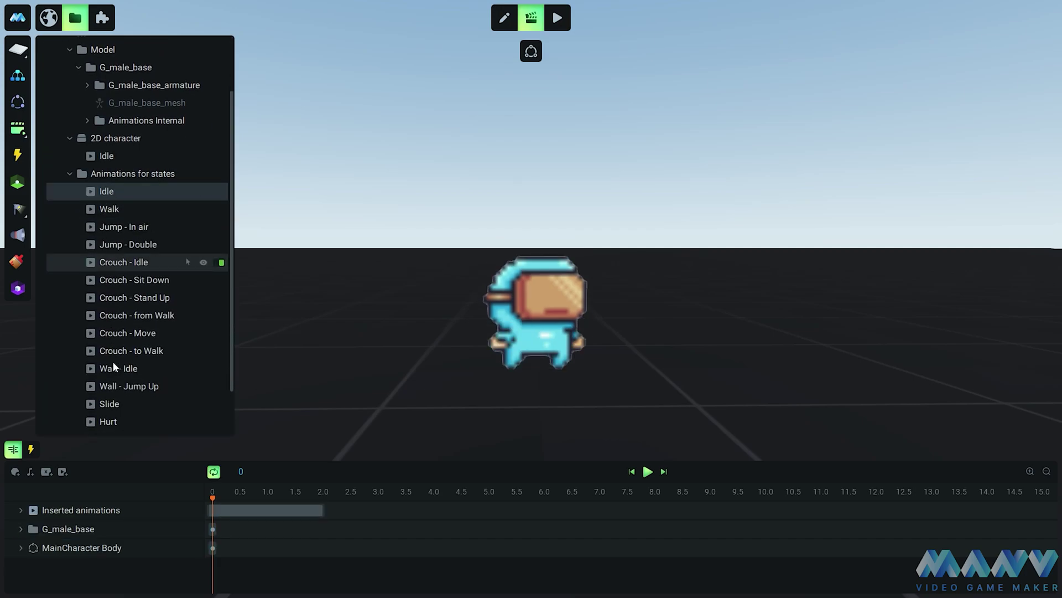
click(20, 510)
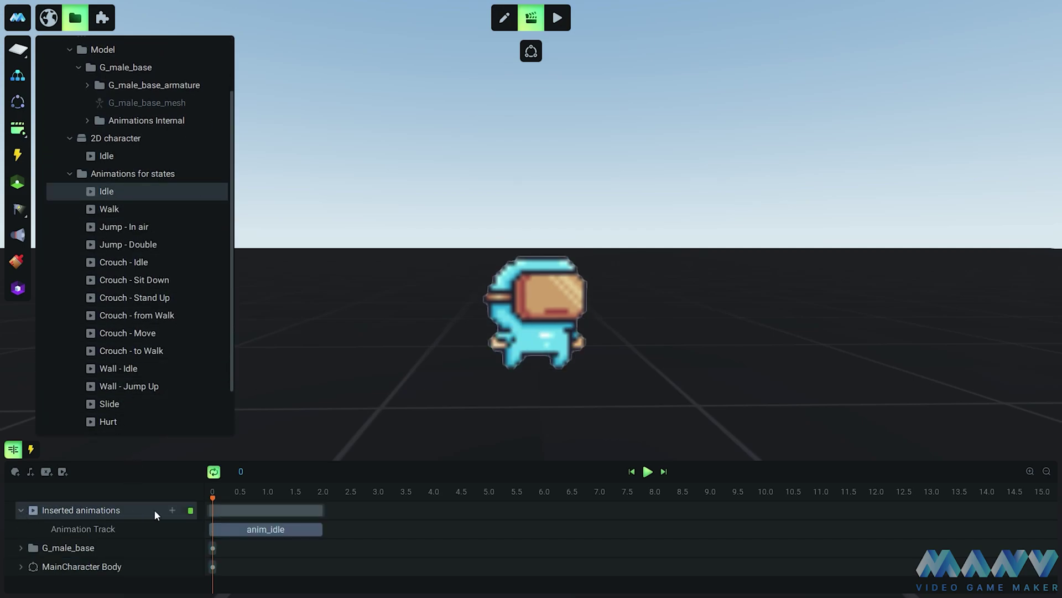
click(187, 510)
click(187, 509)
click(192, 529)
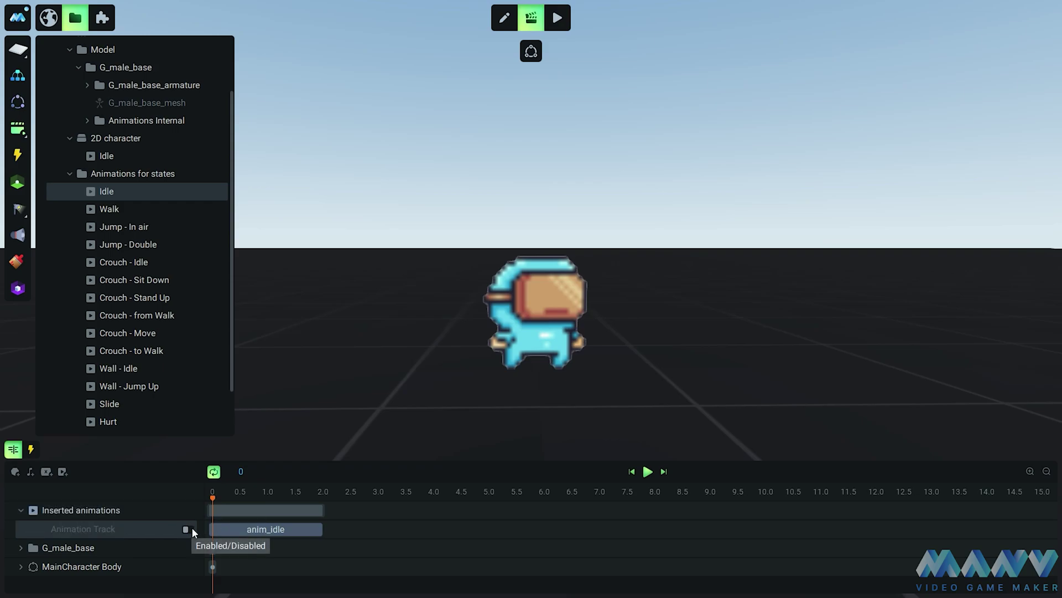
- Add a second inserted-animation track to the Idle state and place the 2D character's Idle animation at time 0
click(175, 508)
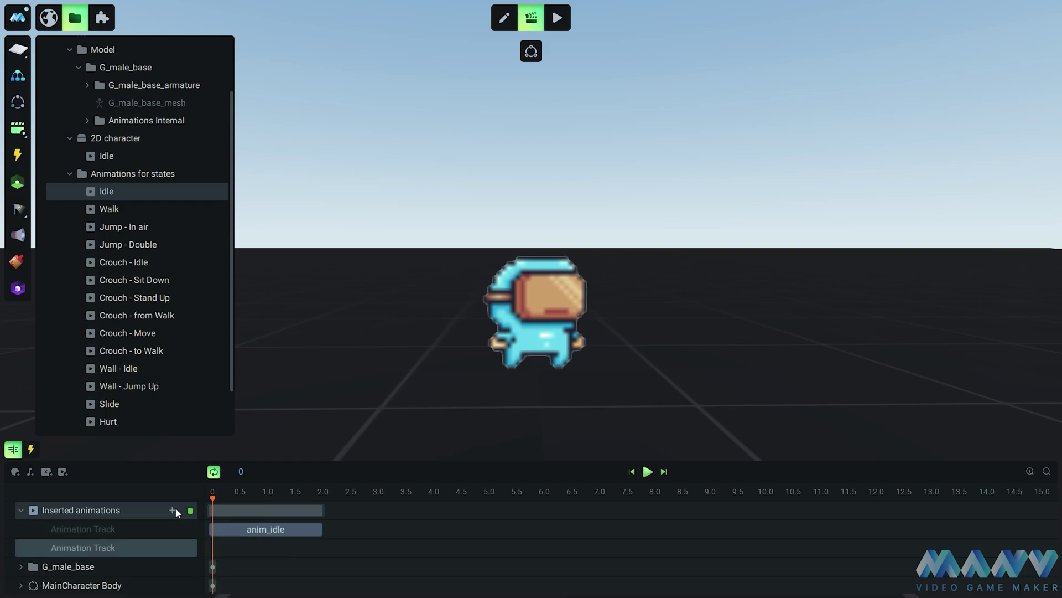
click(211, 553)
mouse_move(279, 518)
mouse_move(389, 521)
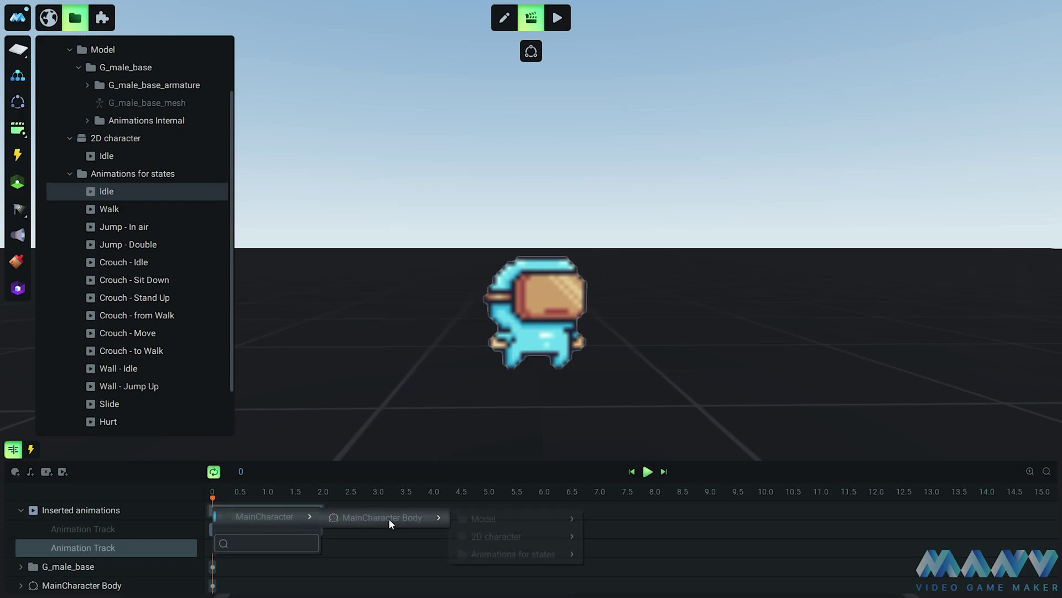
mouse_move(516, 534)
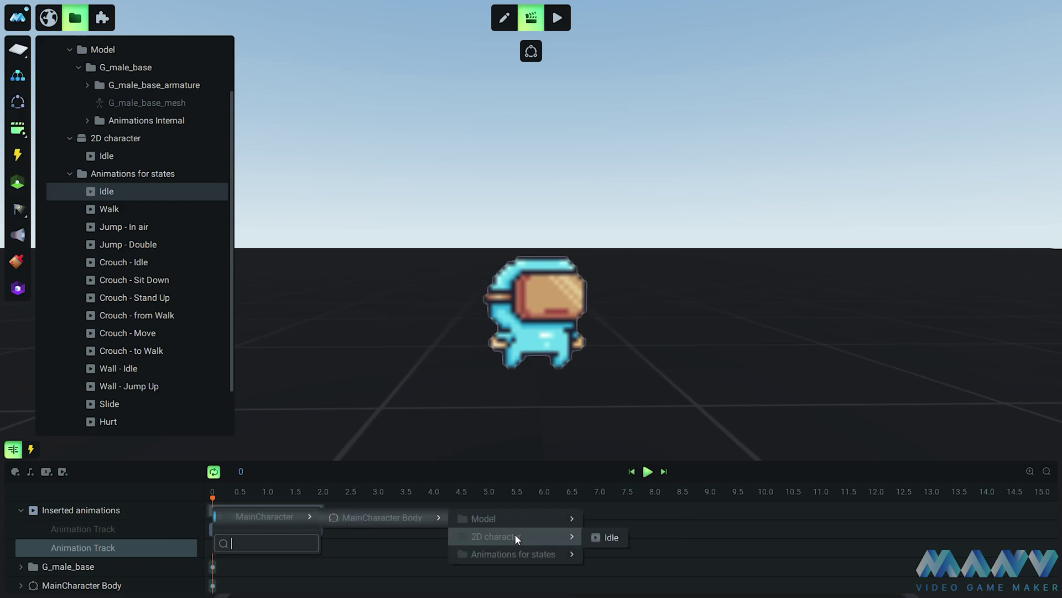
click(606, 536)
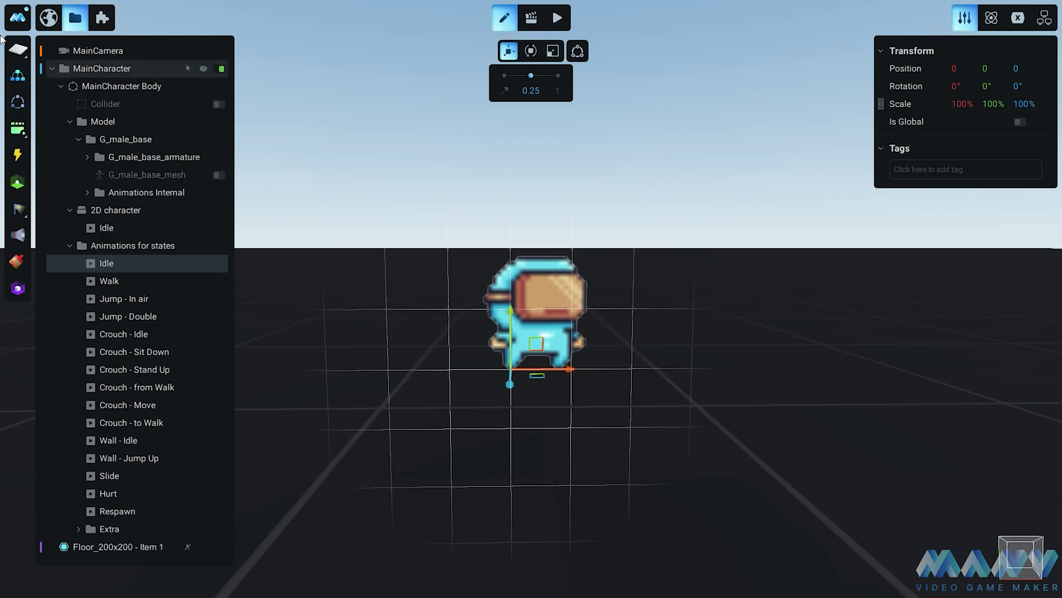
- Duplicate the Idle animation under 2D character and rename the copy as Run
right_click(111, 230)
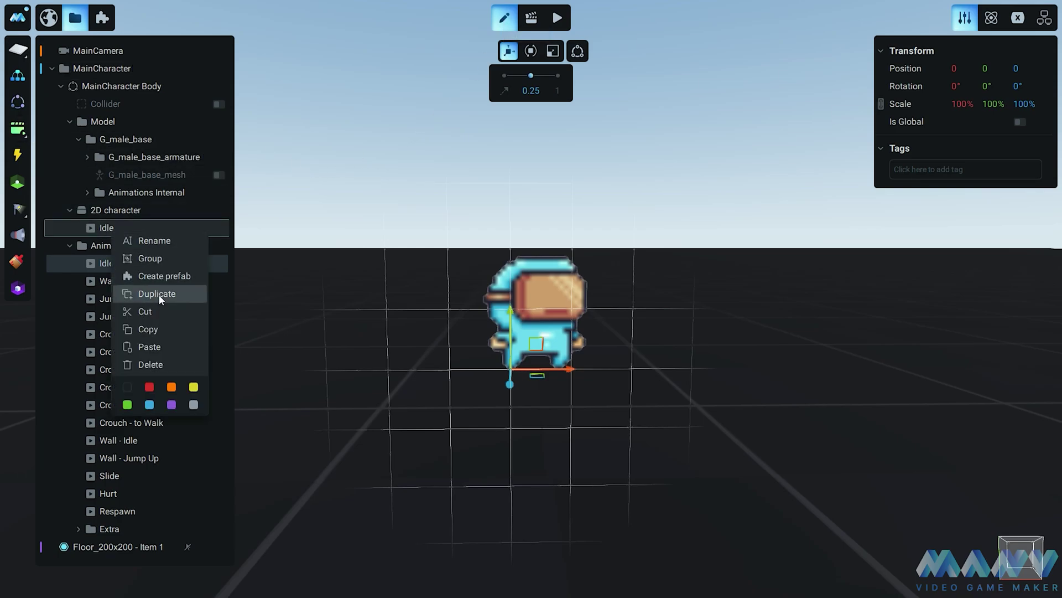
click(159, 294)
right_click(129, 246)
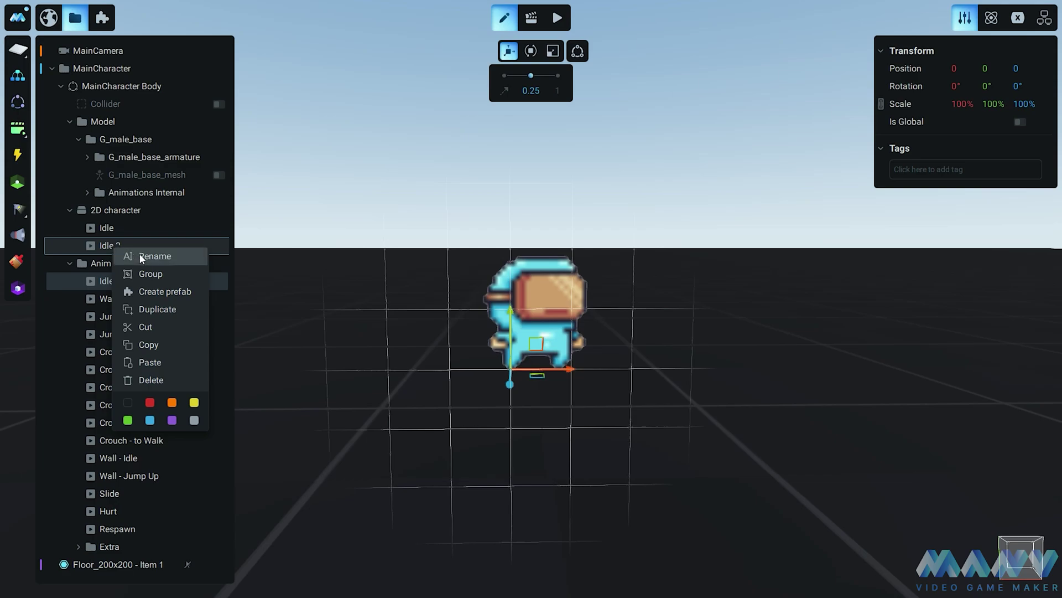
click(155, 259)
text(Run)
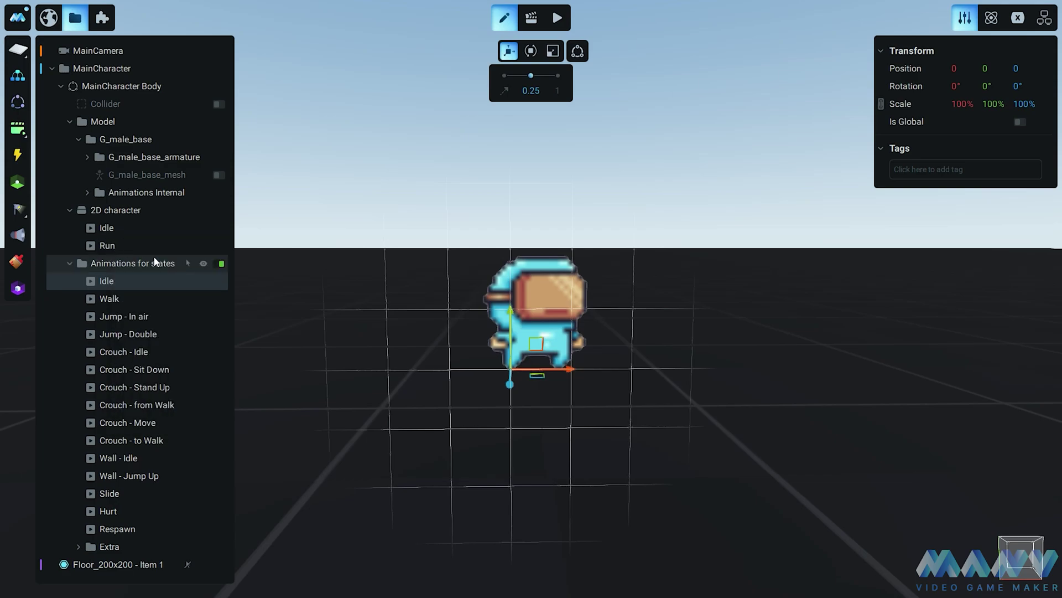
key(Return)
- Set the Run animation's Offset V keyframe at time 0 to 0.666 in animation mode
click(107, 246)
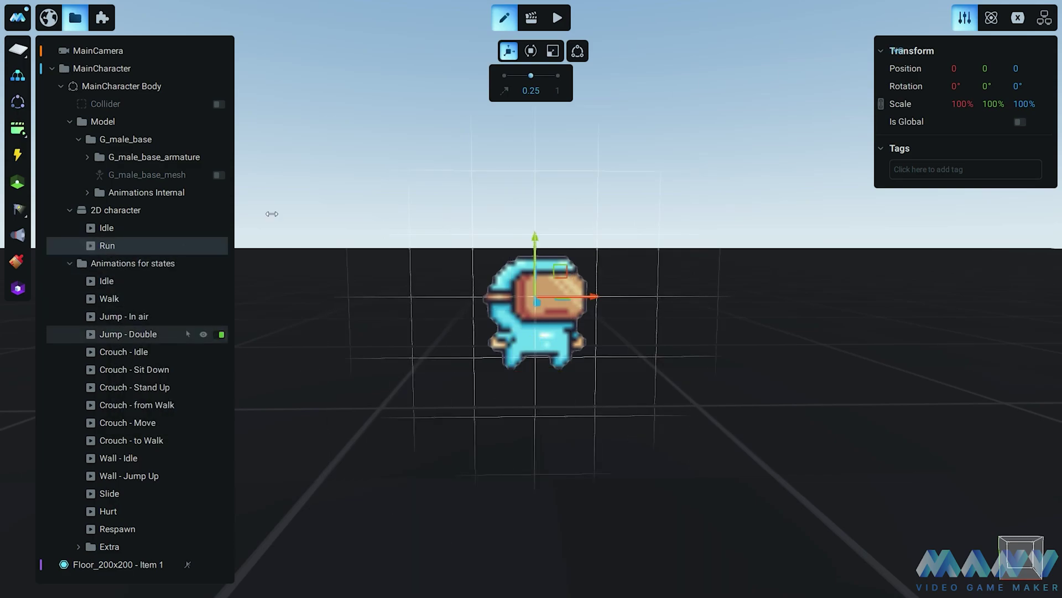
click(533, 20)
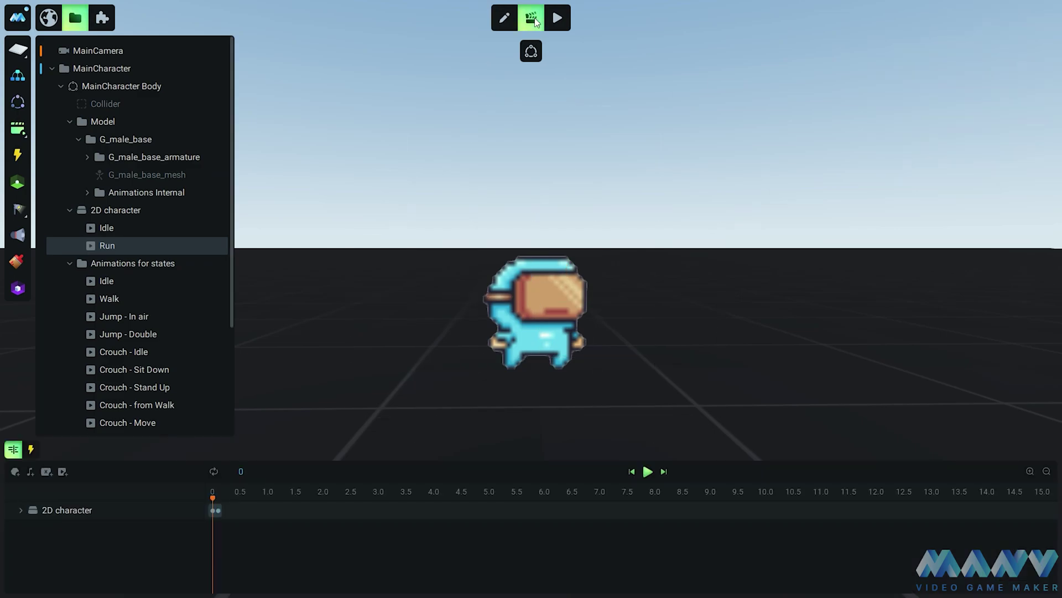
click(21, 510)
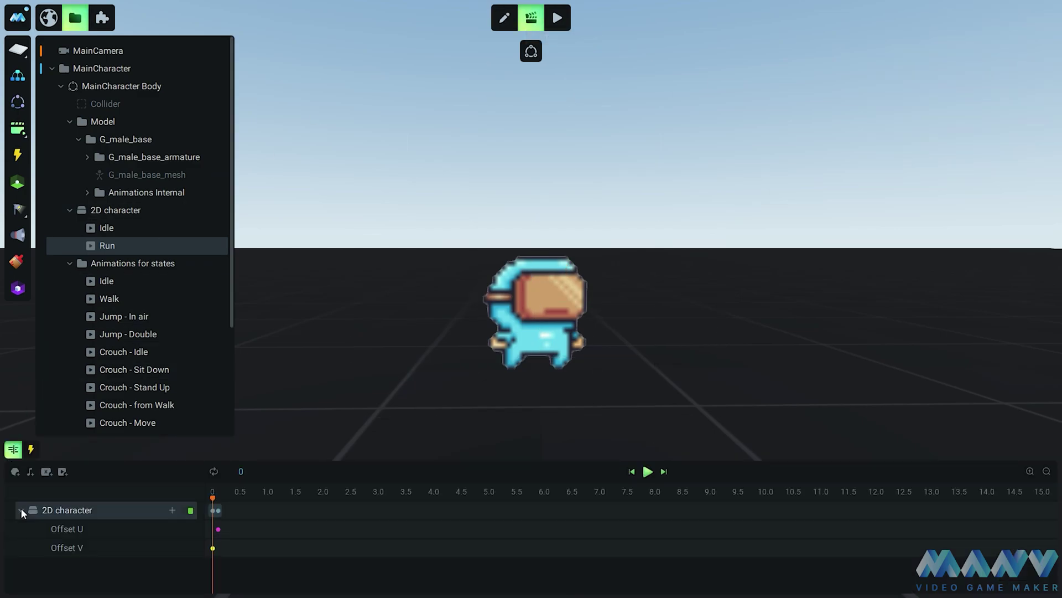
click(213, 548)
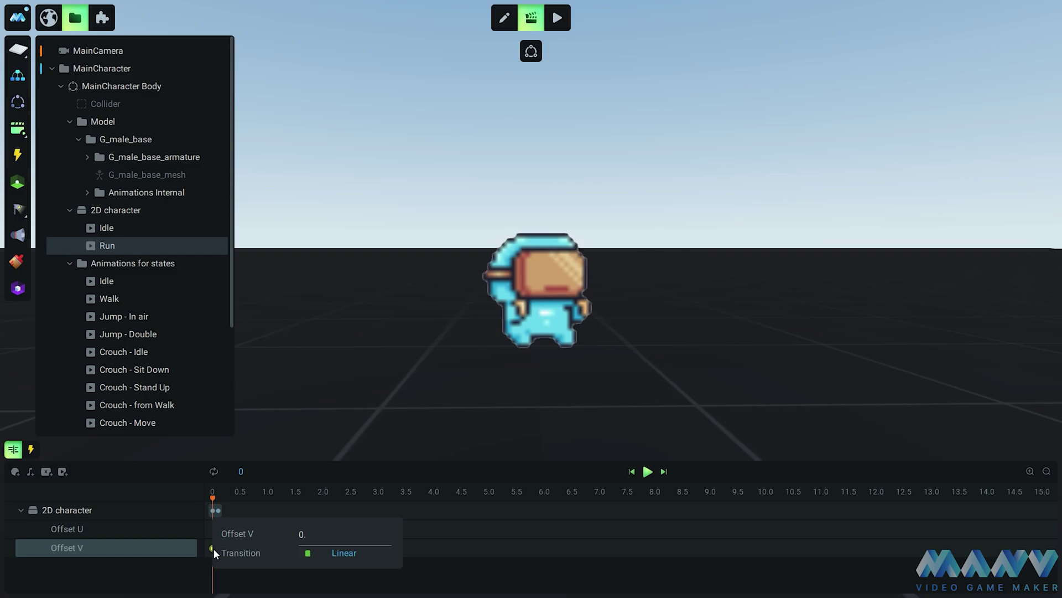
text(666)
key(Return)
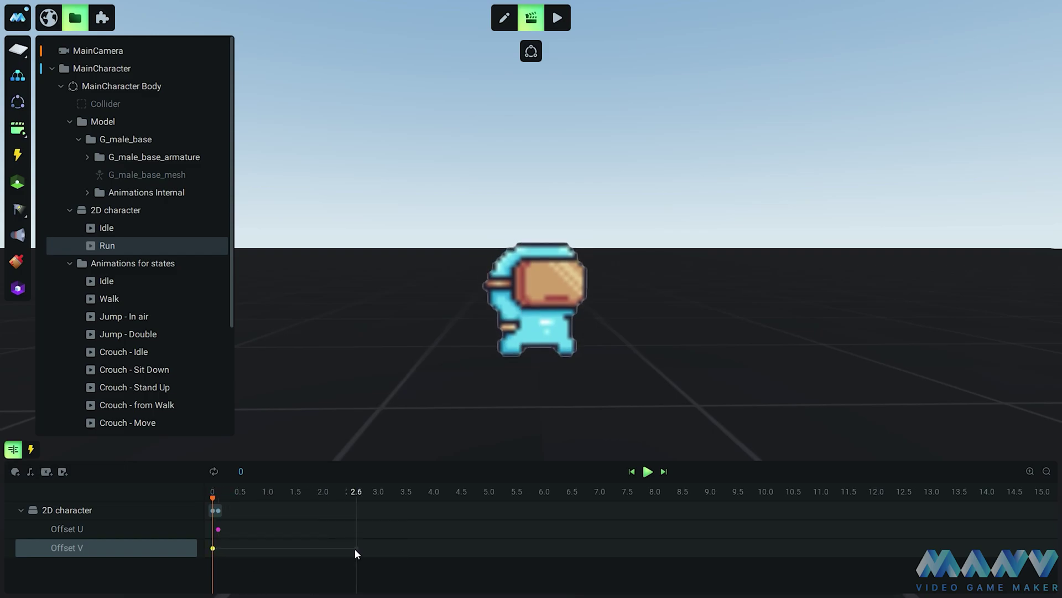
- In the Walk state animation, disable the anim_walk track and insert the 2D character's Run animation on a new track at time 0
scroll(118, 296, down, 3)
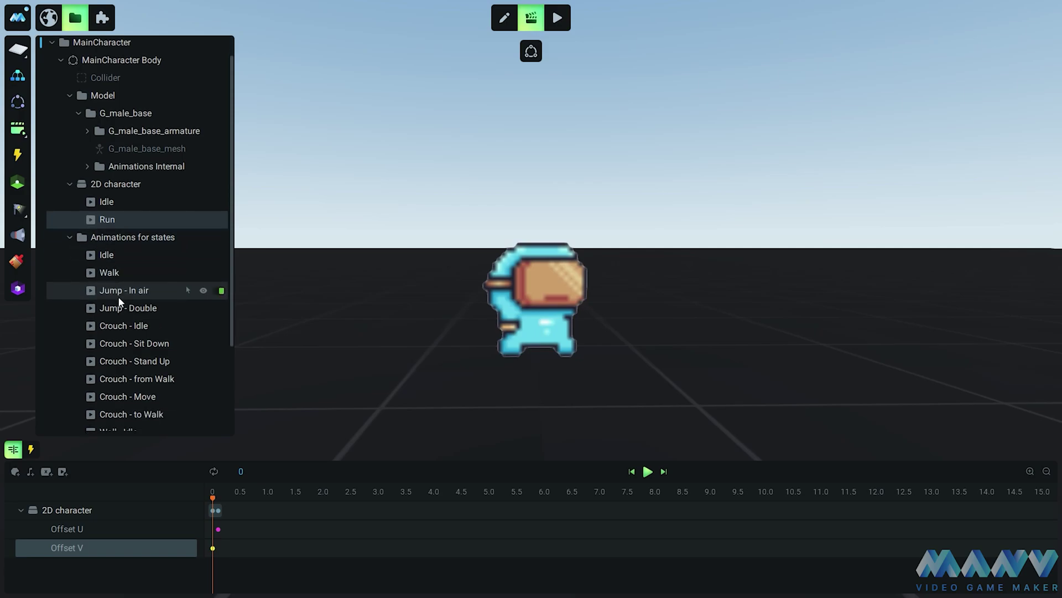
click(122, 227)
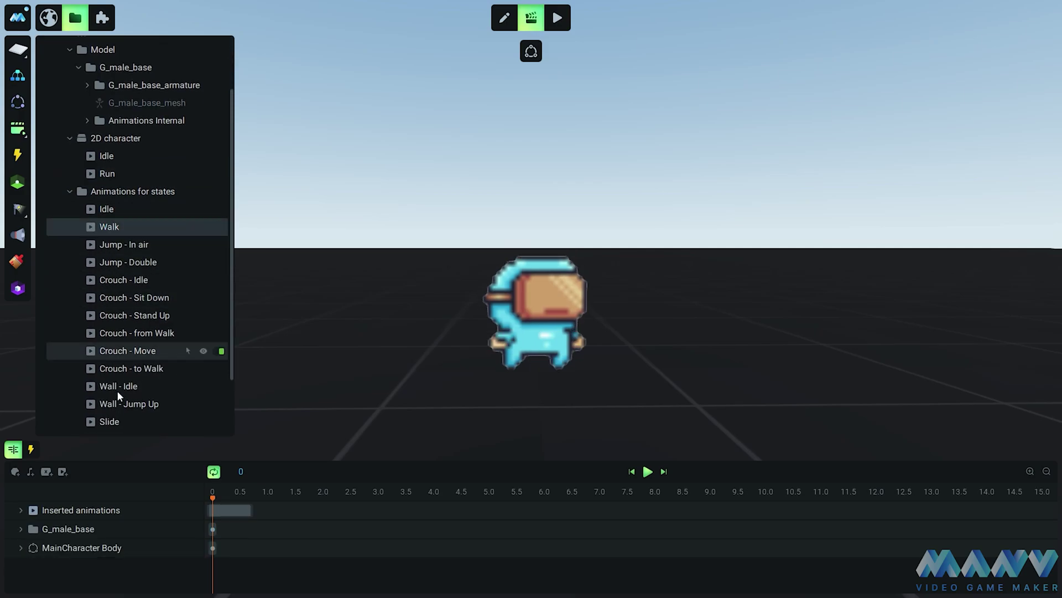
click(22, 509)
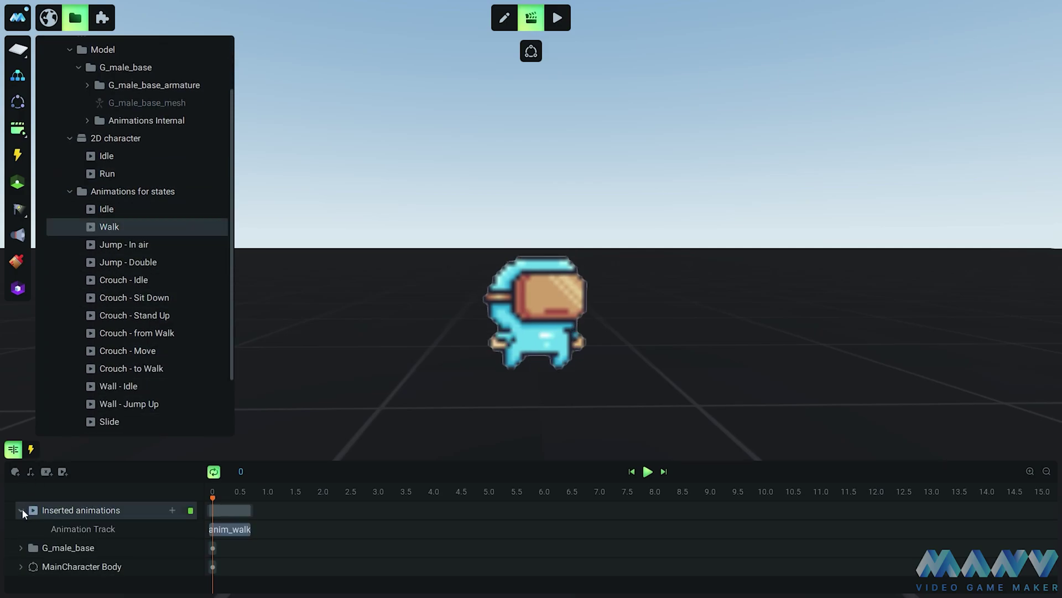
click(173, 510)
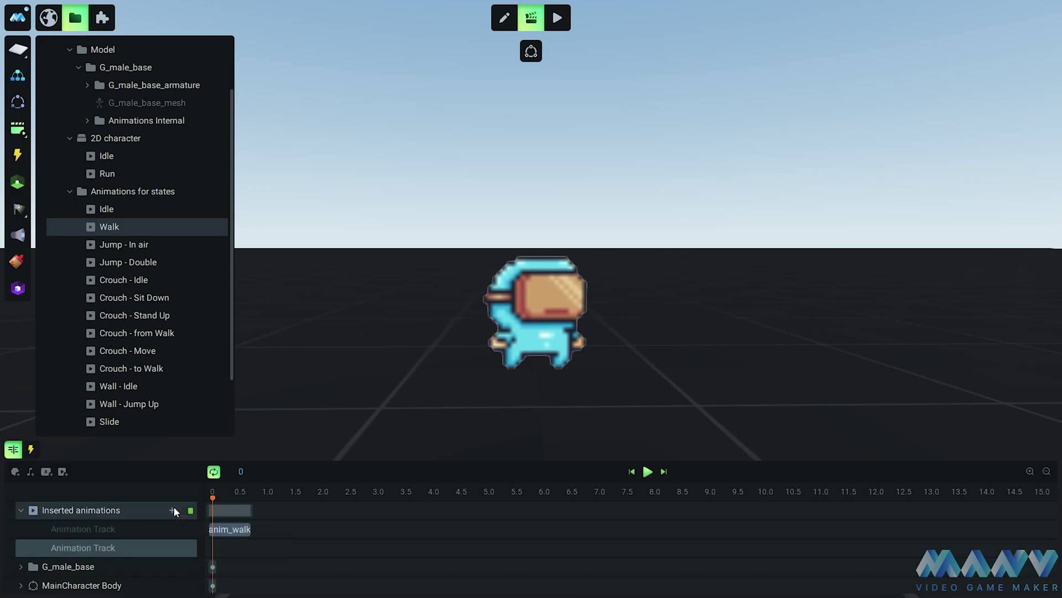
click(213, 550)
mouse_move(274, 510)
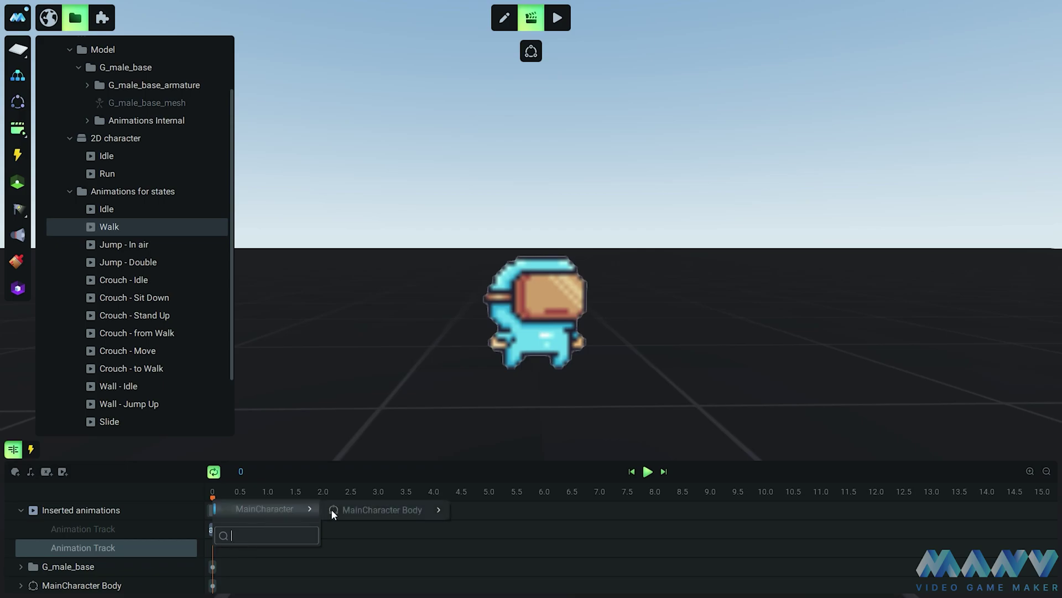
mouse_move(407, 512)
mouse_move(506, 527)
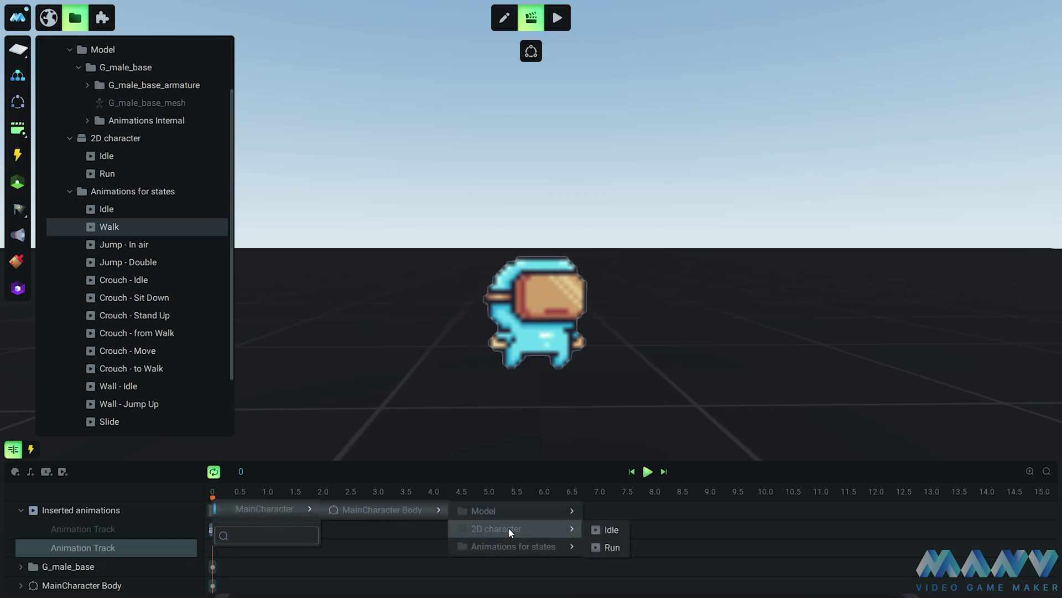
click(611, 547)
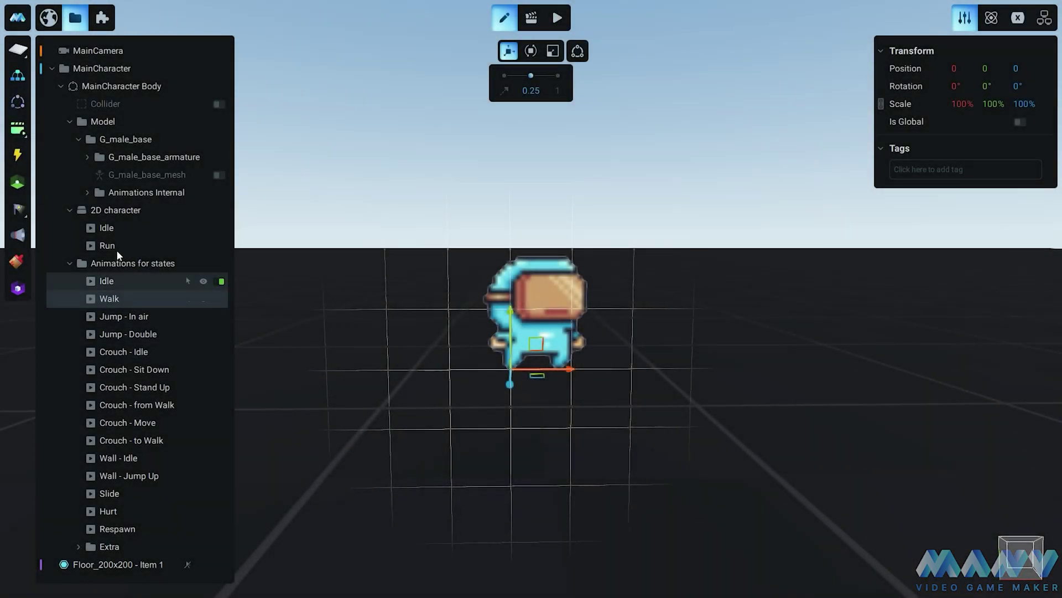
- Duplicate the Run animation under 2D character and rename the copy as Jump Double
right_click(108, 246)
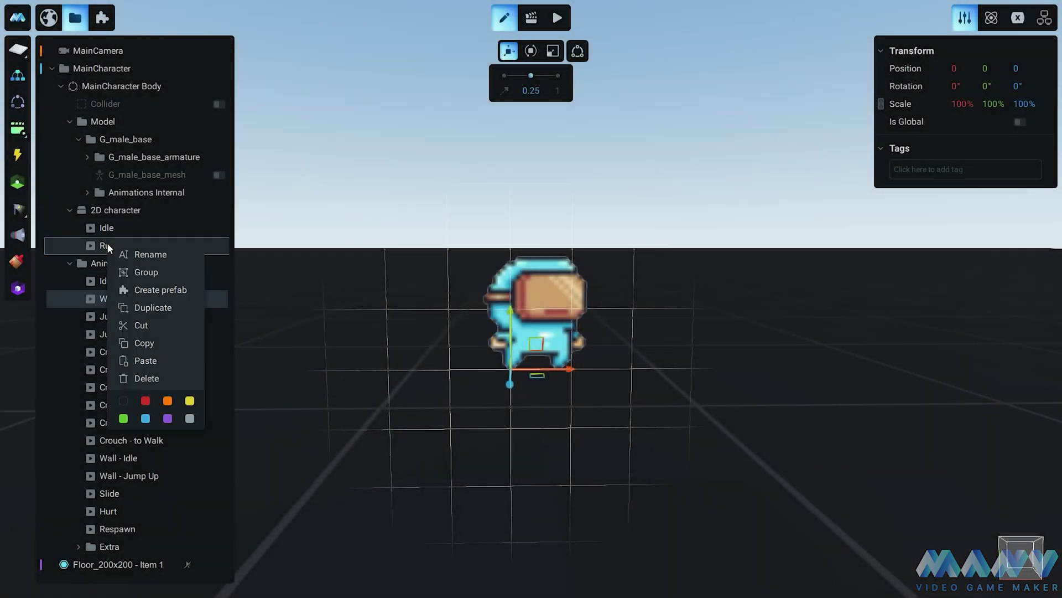
click(165, 308)
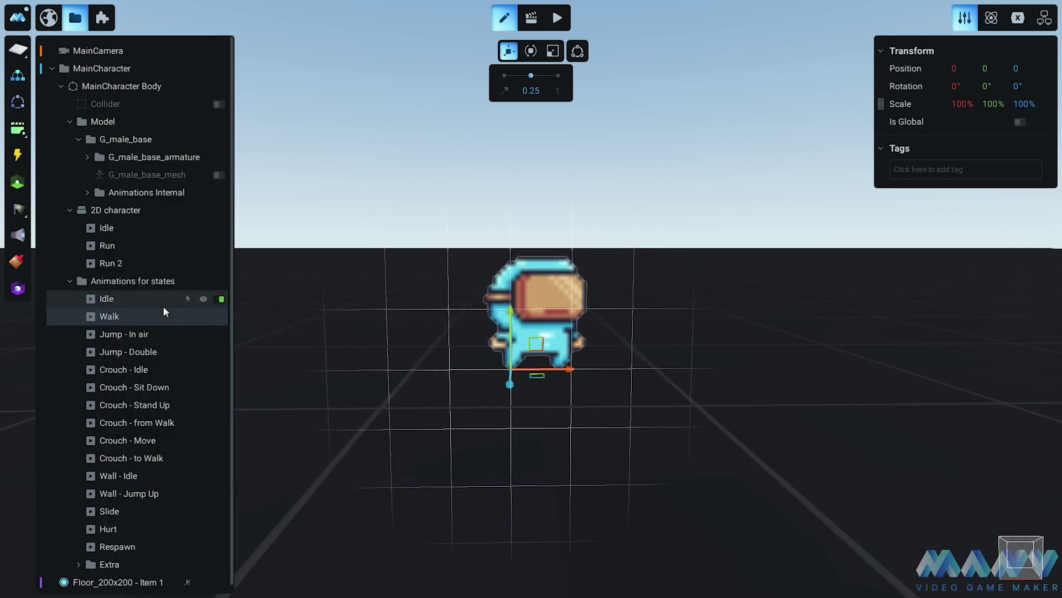
right_click(115, 264)
click(164, 271)
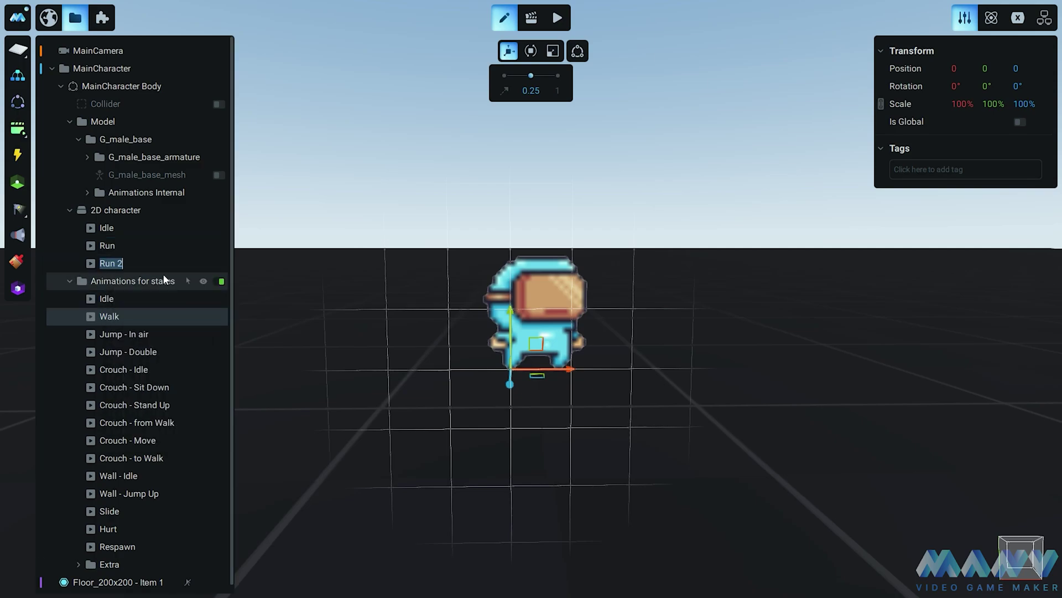
text(Jump Double)
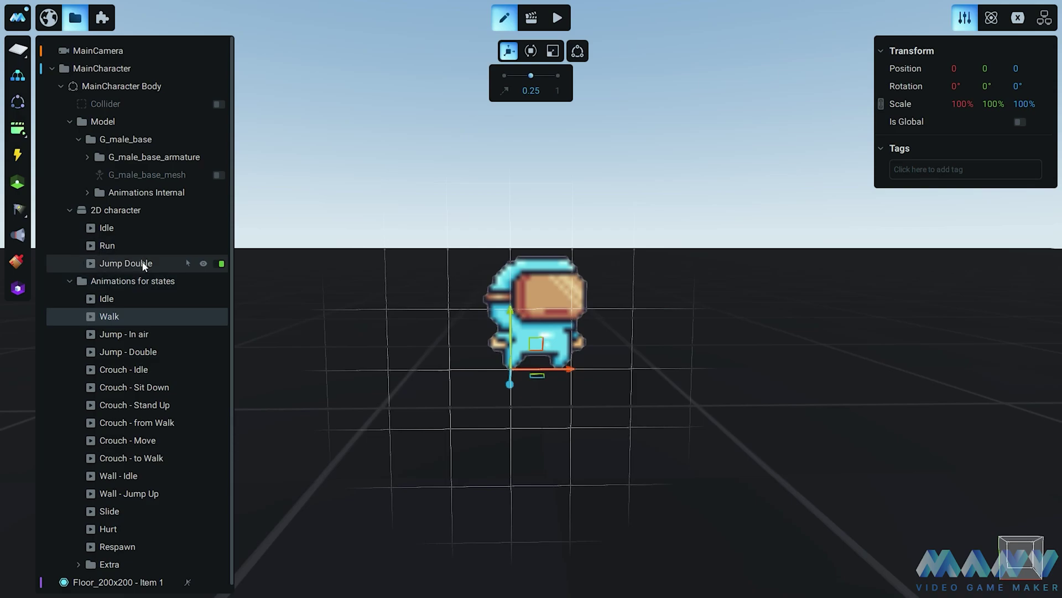
- In animation mode, set the Jump Double animation's Offset V keyframe at time 0 to 1
click(142, 264)
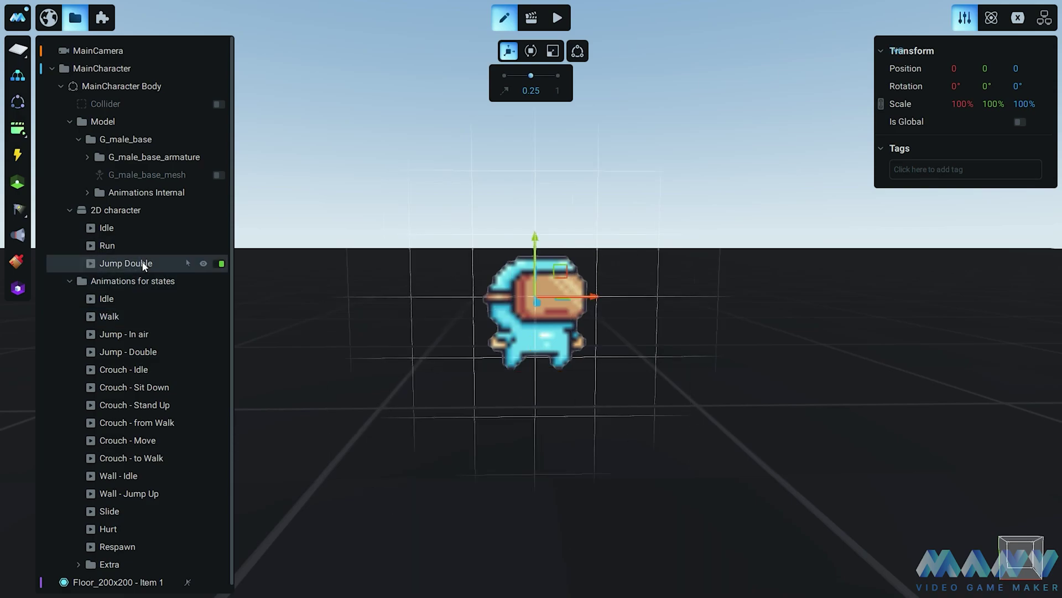
click(531, 19)
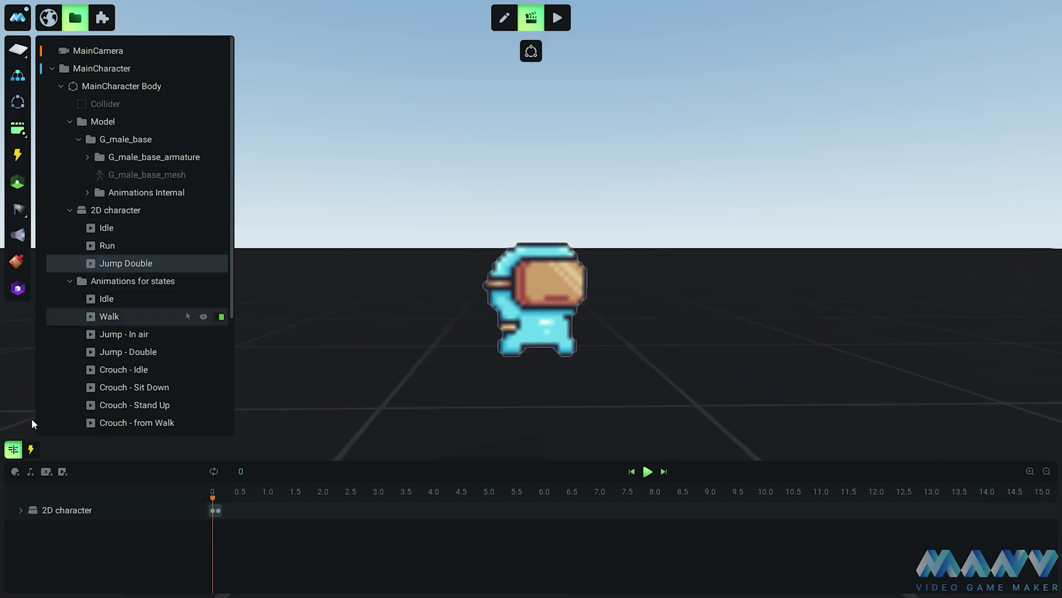
click(21, 510)
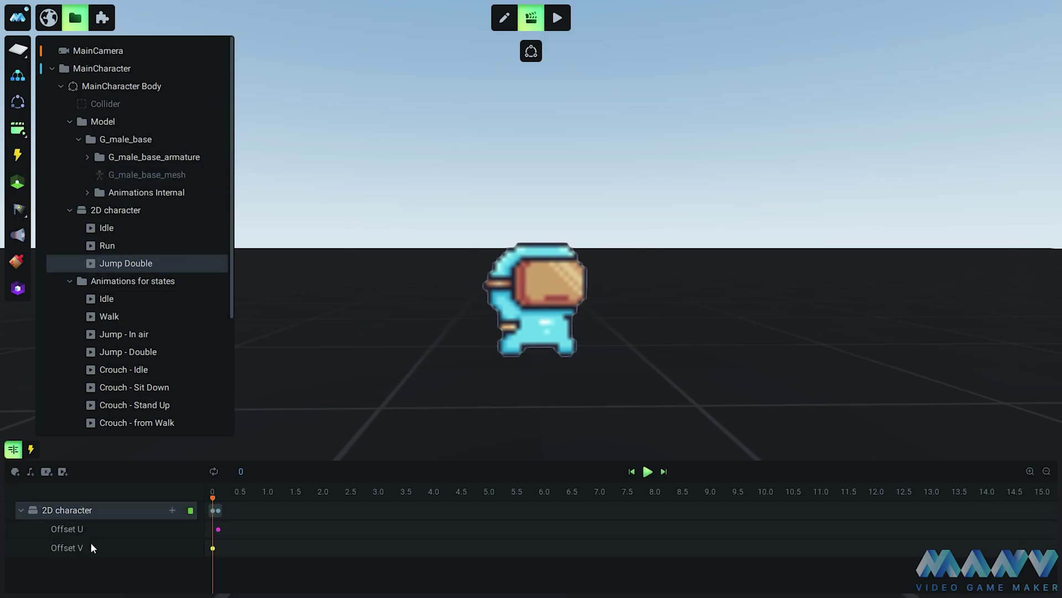
click(214, 548)
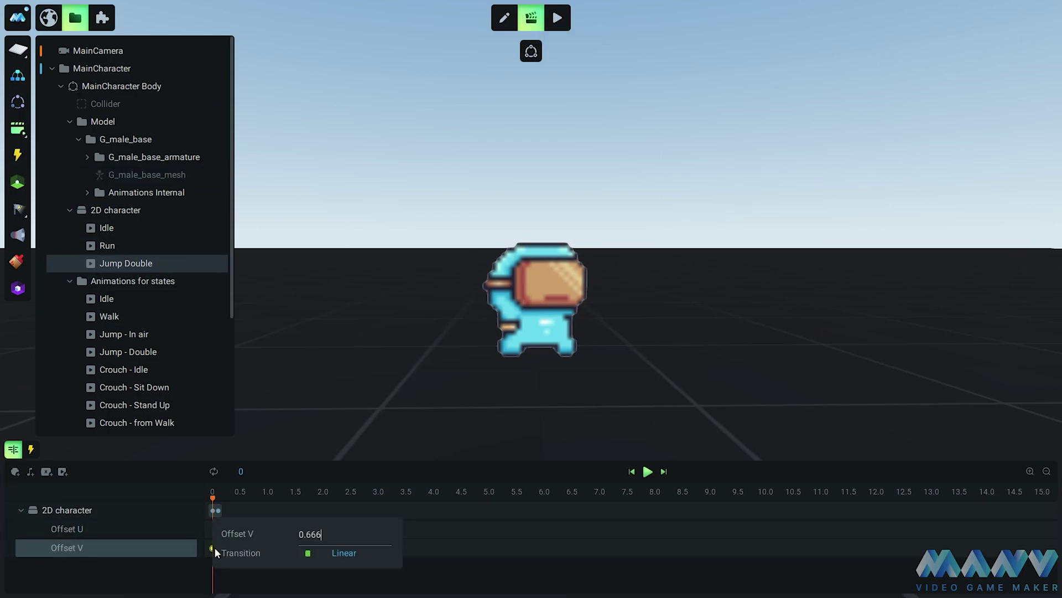
key(BackSpace)
key(BackSpace)
key(BackSpace)
key(BackSpace)
key(BackSpace)
text(1)
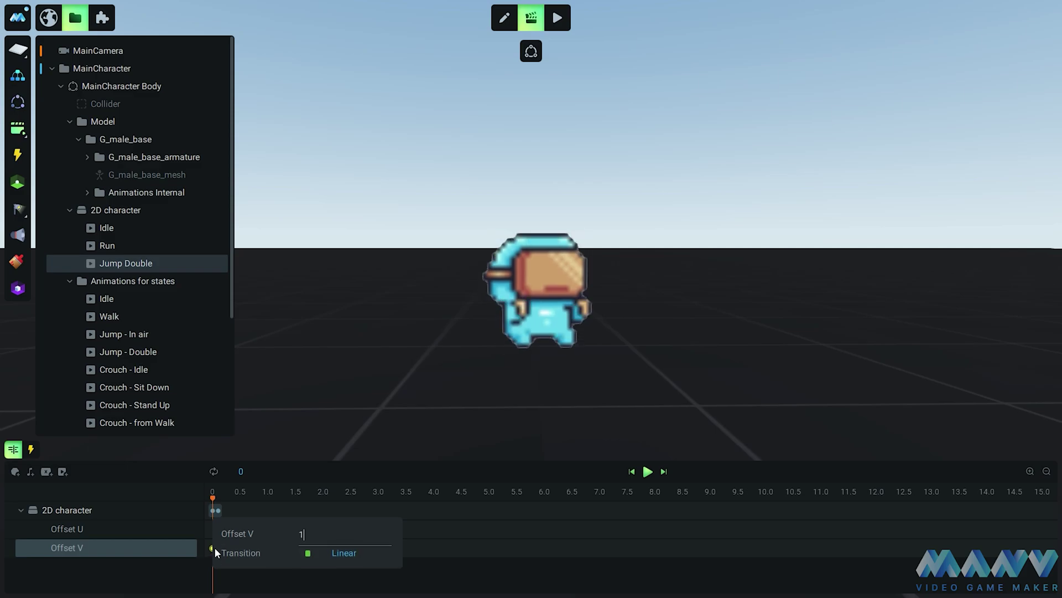
key(Return)
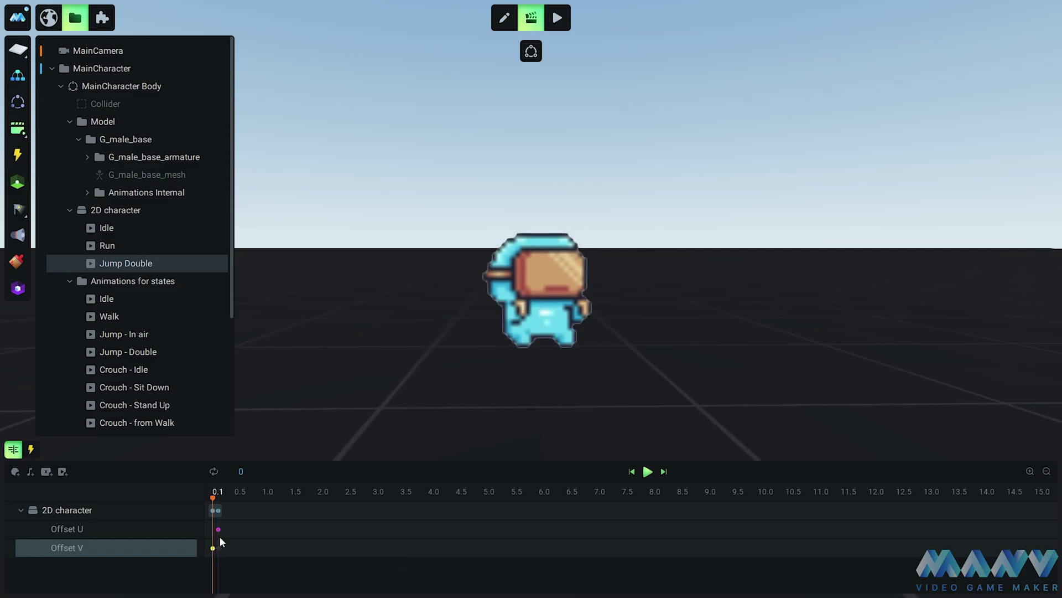
- Move the Jump Double animation's Offset U keyframe to time 0, set its value to 0.1 and turn off its transition
drag(219, 529, 211, 527)
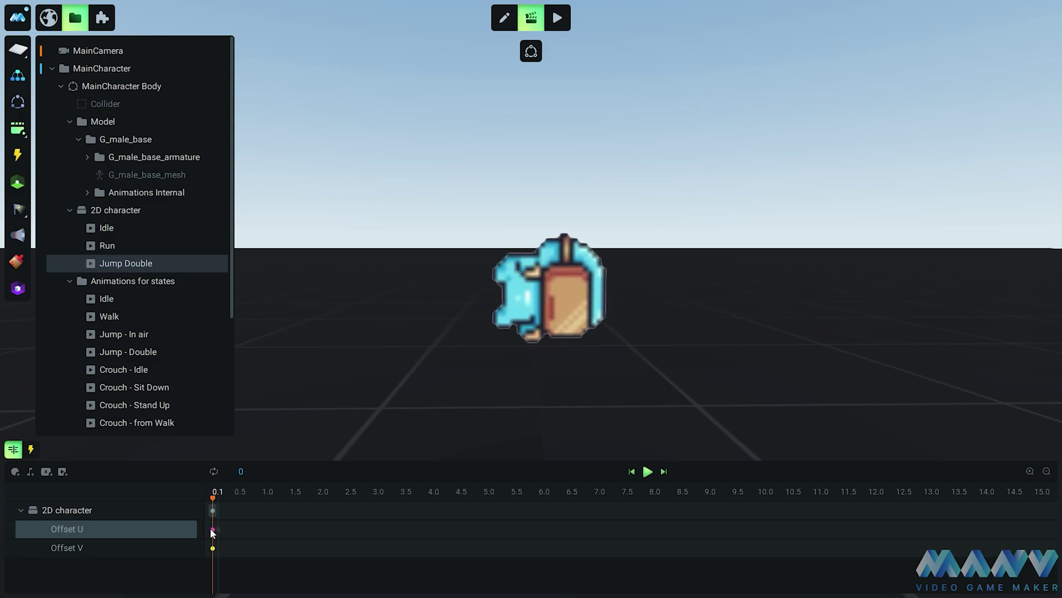
click(211, 528)
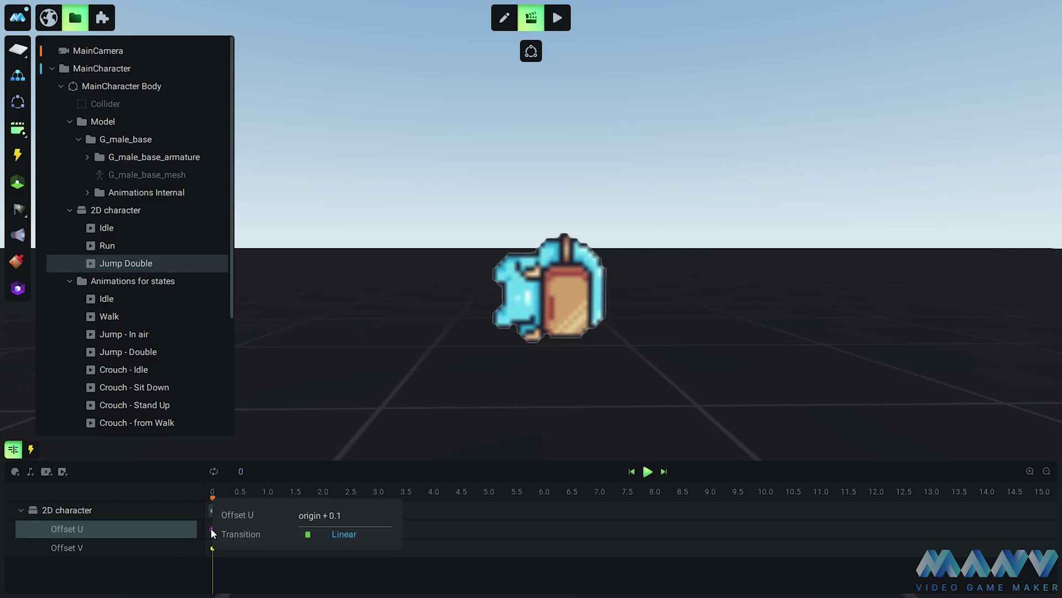
key(Left)
key(Left)
key(Left)
key(BackSpace)
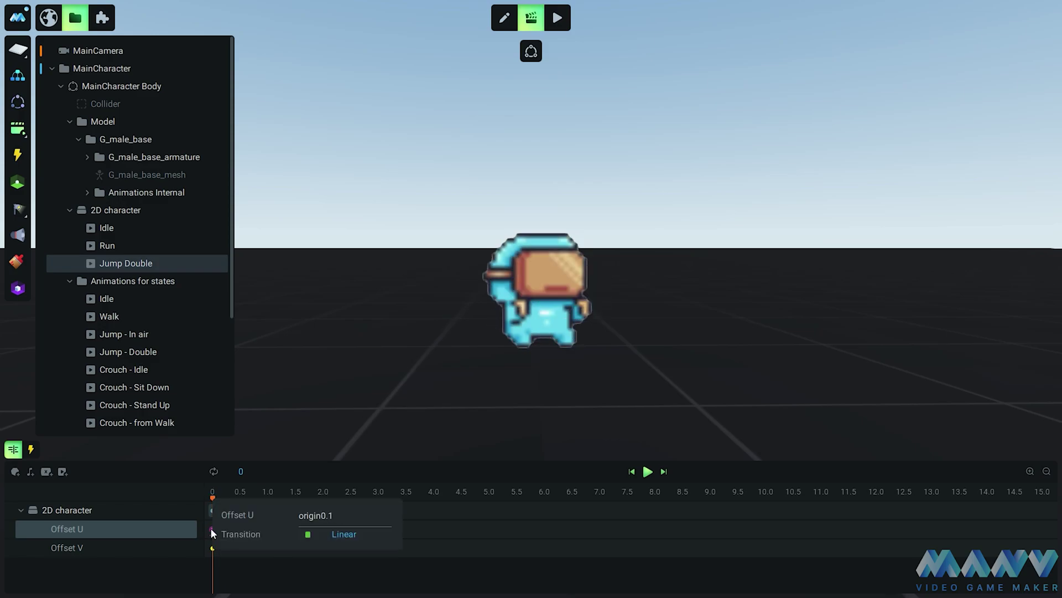
key(BackSpace)
key(BackSpace)
key(BackSpace)
key(BackSpace)
key(BackSpace)
key(BackSpace)
key(Right)
key(Right)
key(Right)
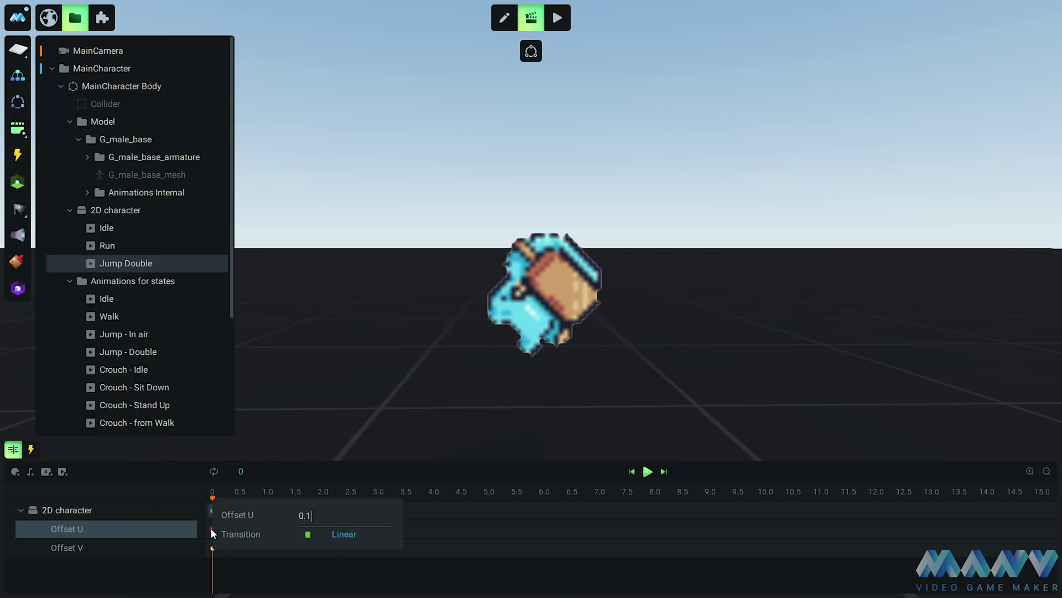
key(Return)
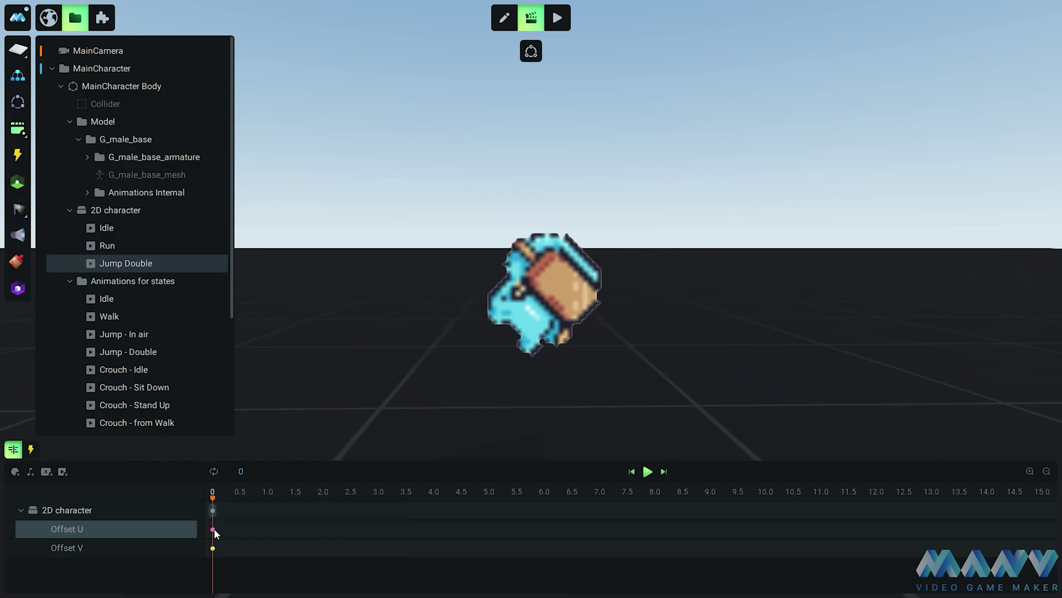
click(214, 529)
click(305, 534)
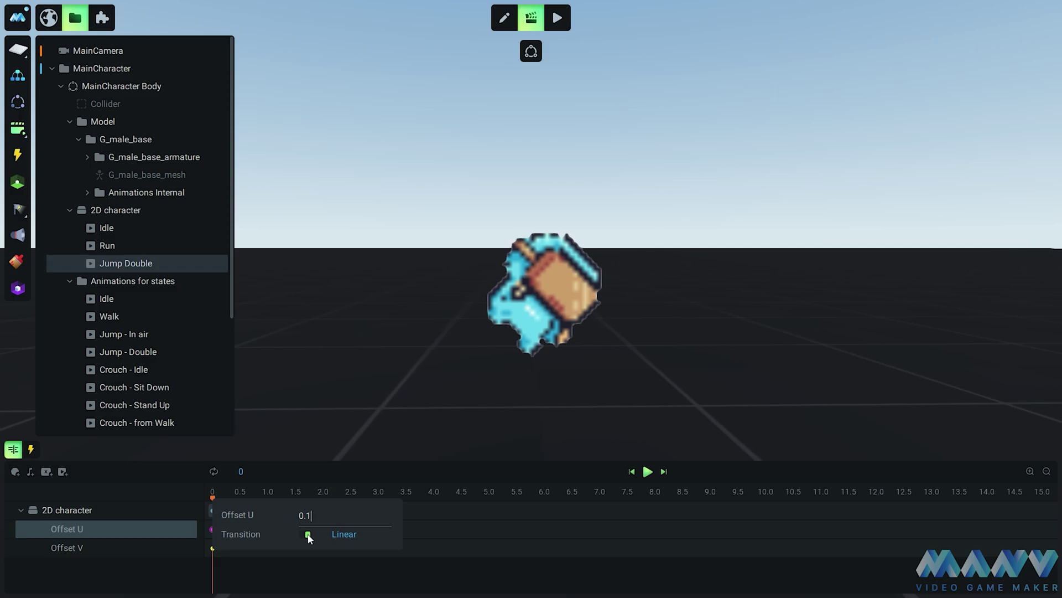
click(299, 471)
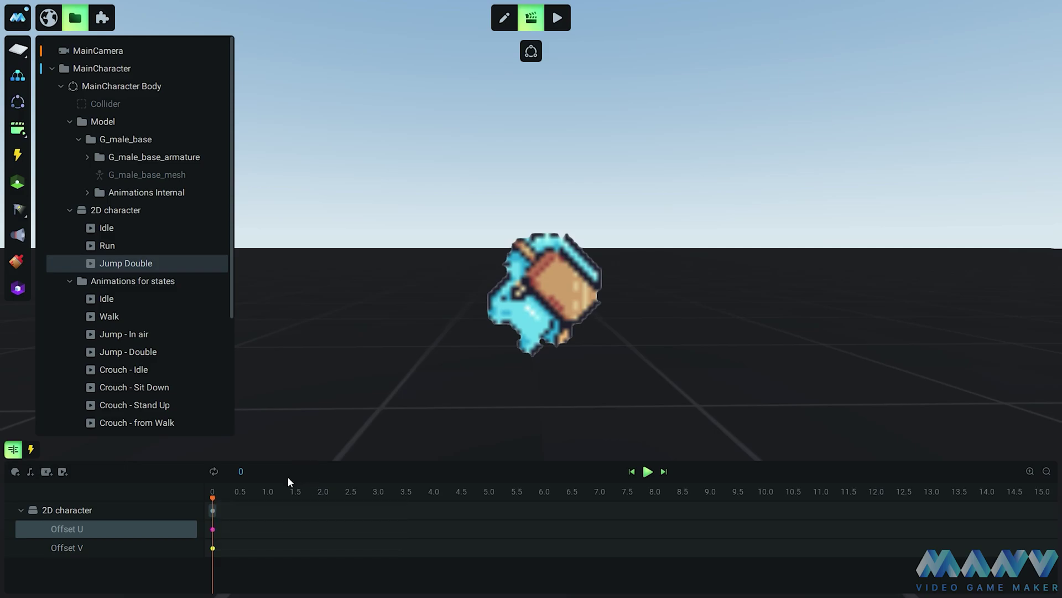
- Add Offset U keyframes every 0.1 from time 0.1 to 0.8, starting with value 0.2, with their transitions turned off
click(215, 529)
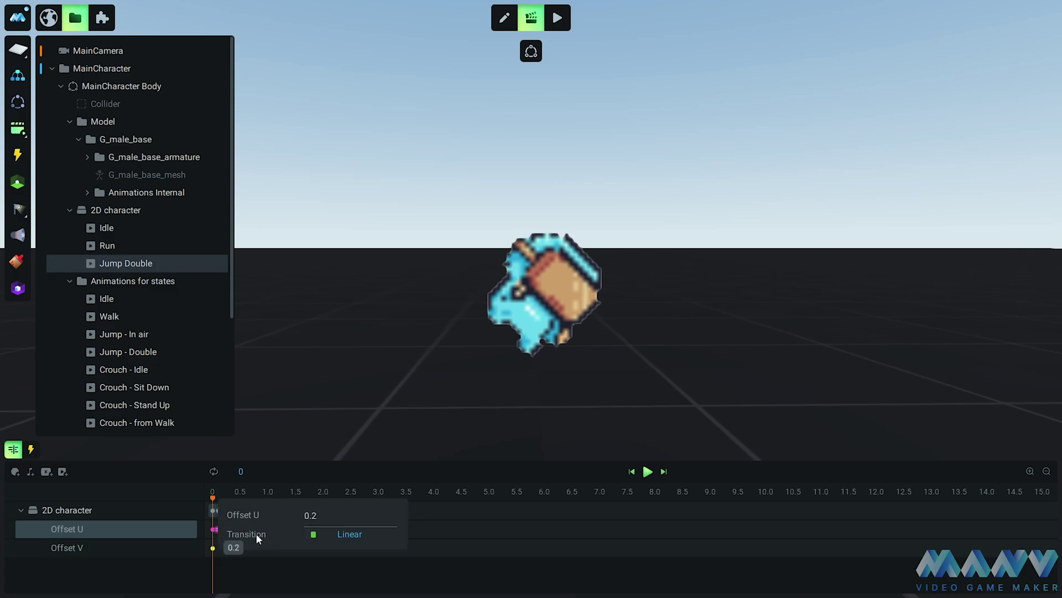
click(311, 535)
key(Escape)
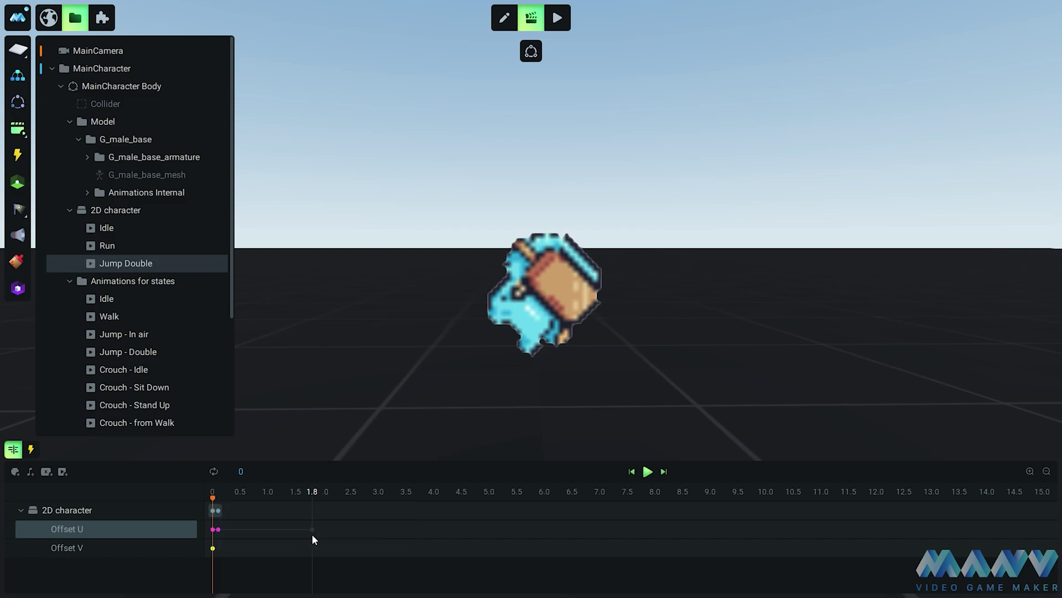
click(222, 529)
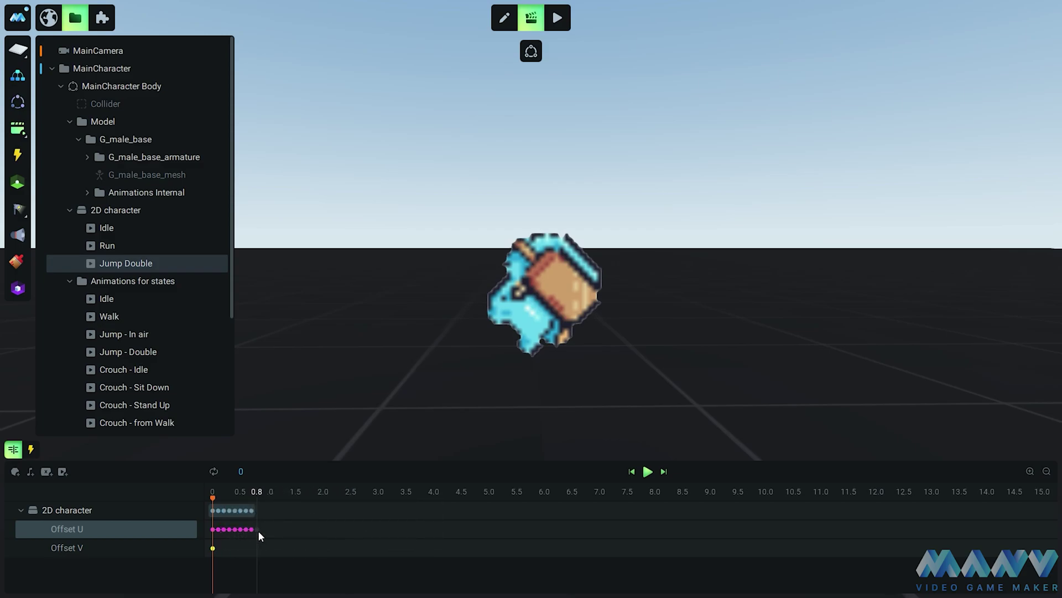
click(258, 530)
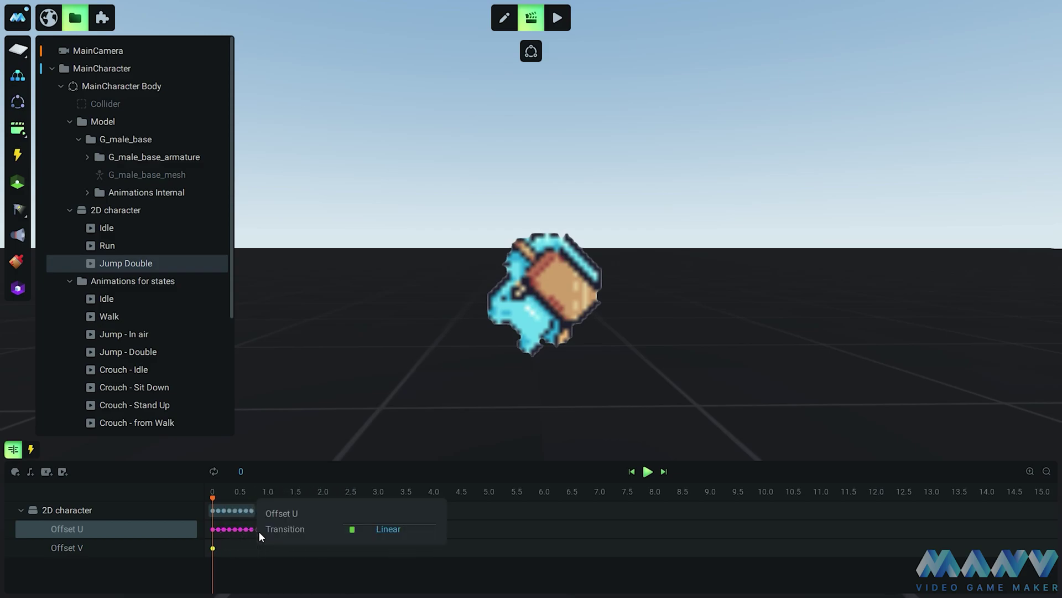
click(353, 534)
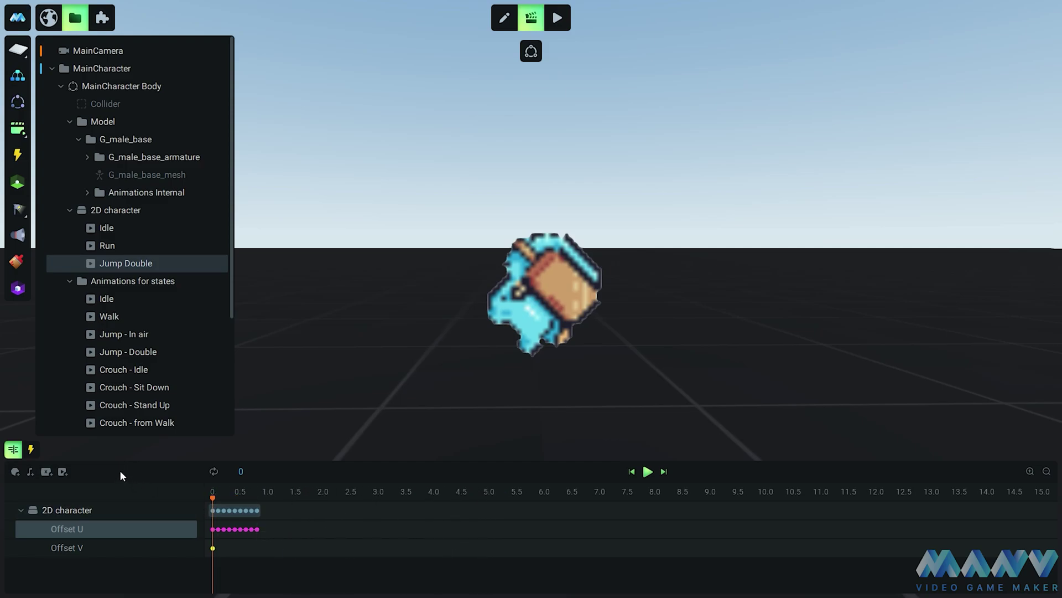
- In the Jump - Double state animation, disable the existing animation and G_male_base tracks, and add a new track for inserting an animation at time 0
scroll(141, 305, down, 2)
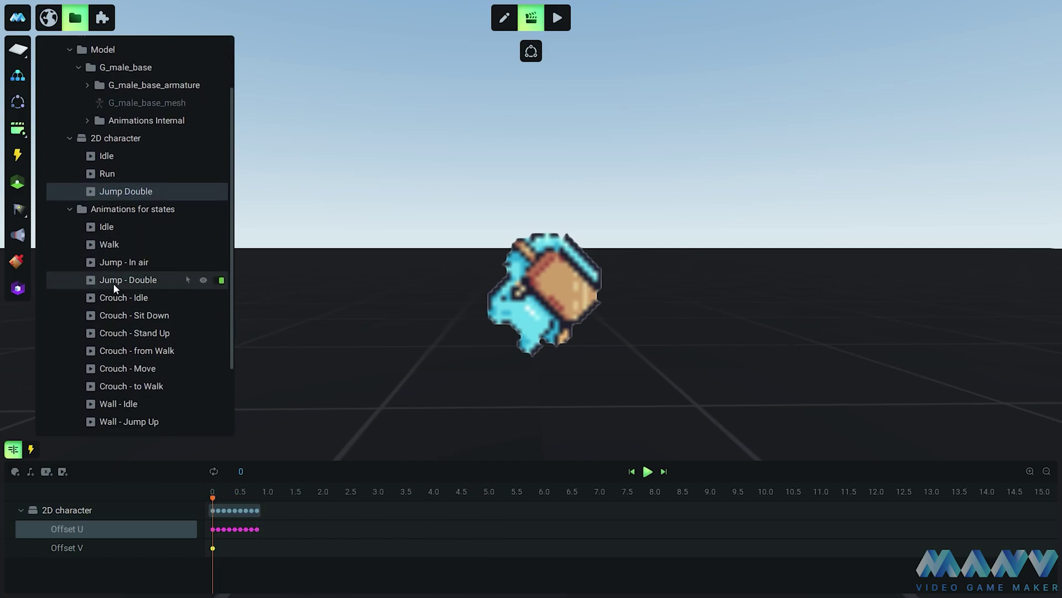
click(127, 280)
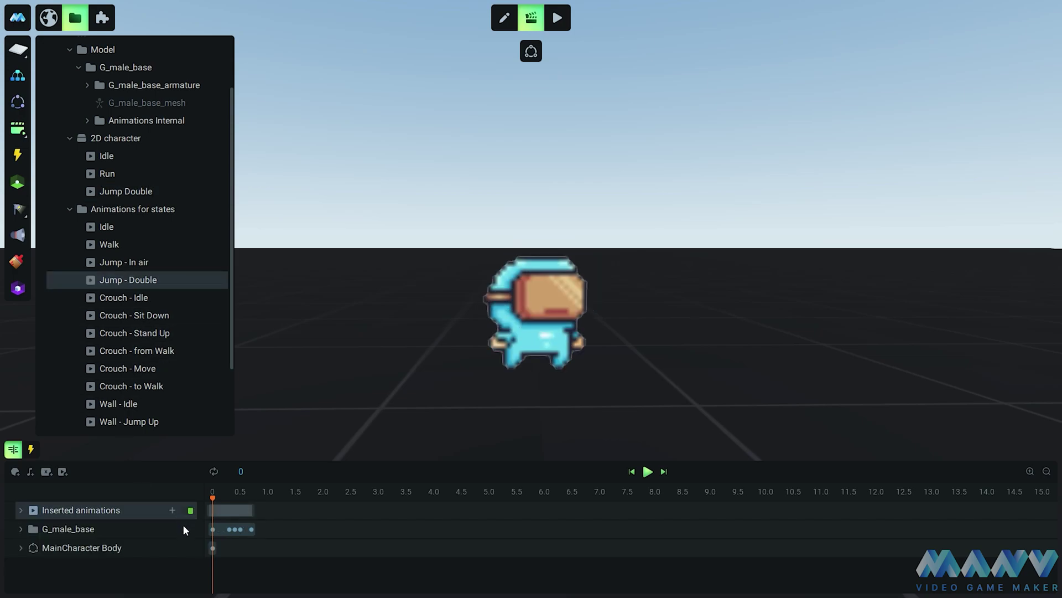
click(21, 509)
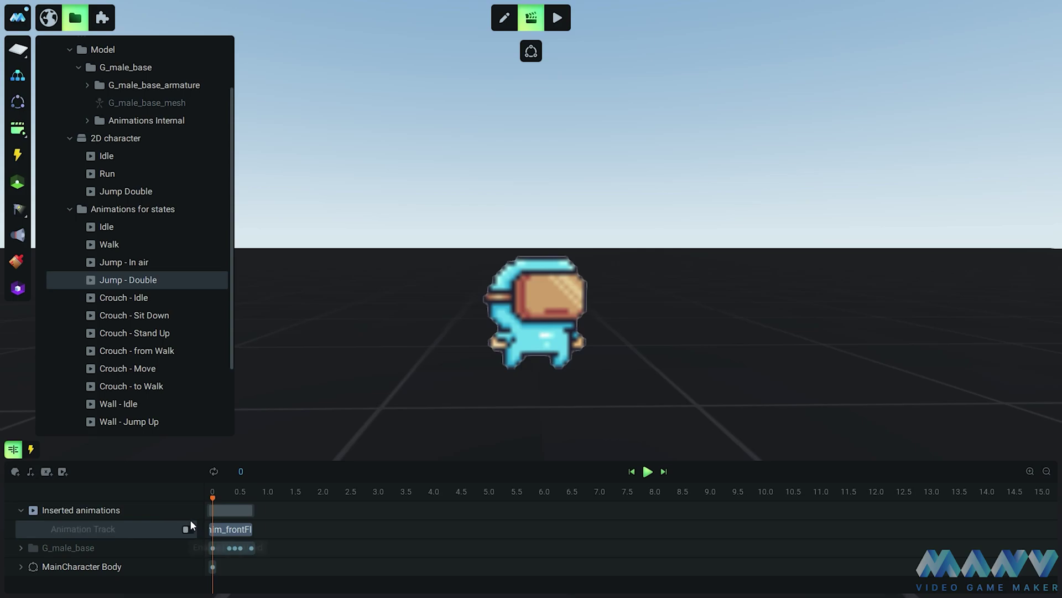
click(172, 509)
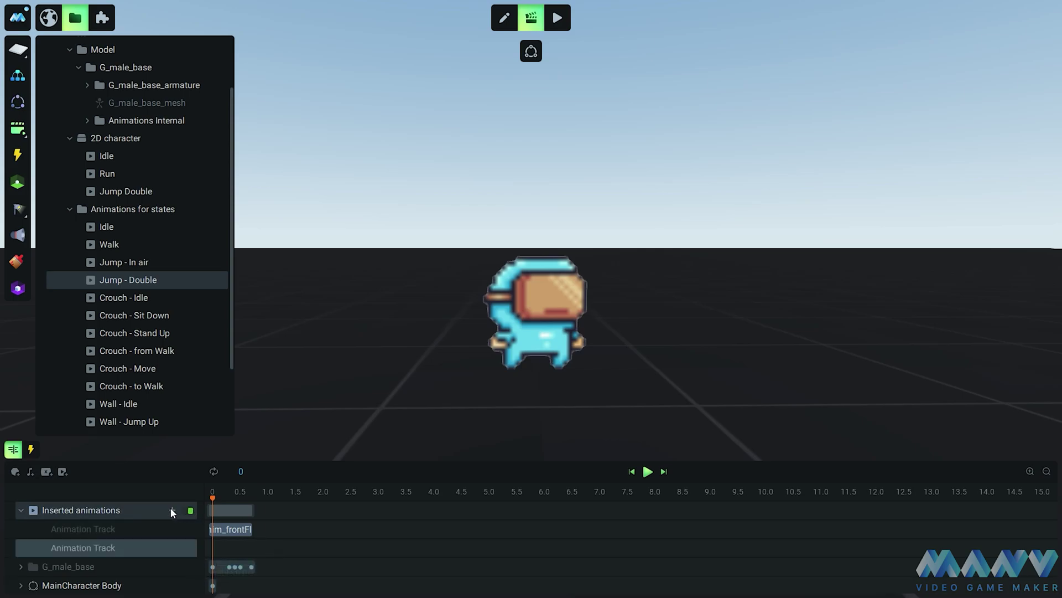
click(211, 546)
mouse_move(270, 511)
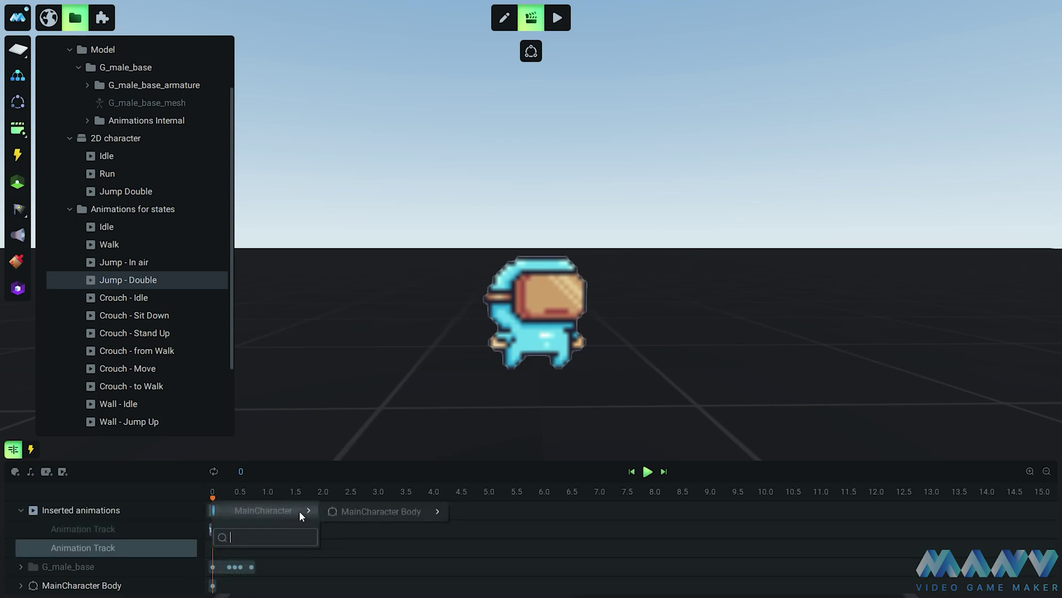
mouse_move(421, 511)
mouse_move(510, 527)
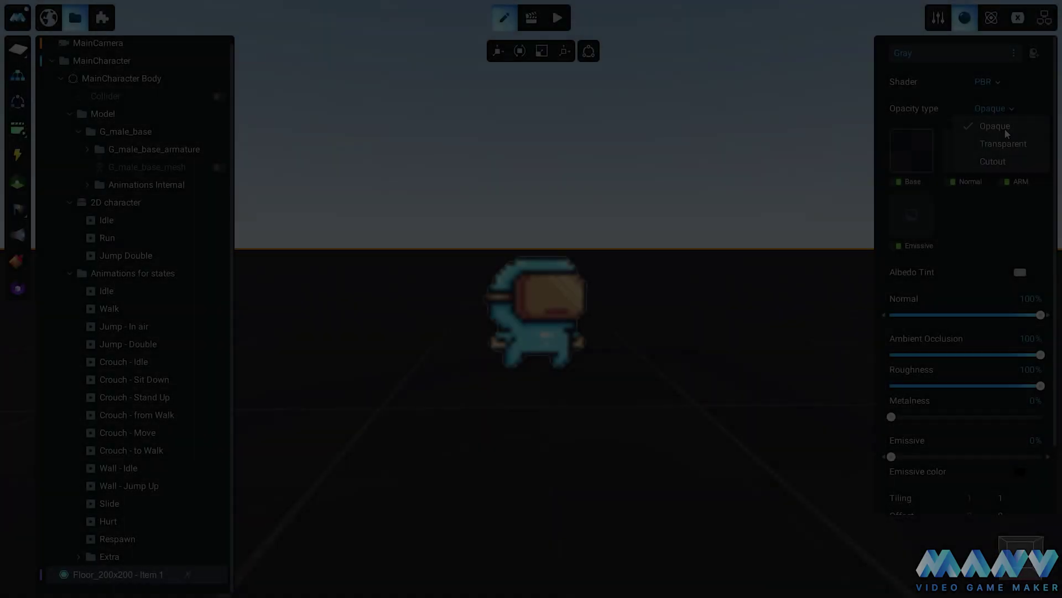
- Set the floor's Gray material to the Transparent opacity type with 0% opacity
click(1003, 143)
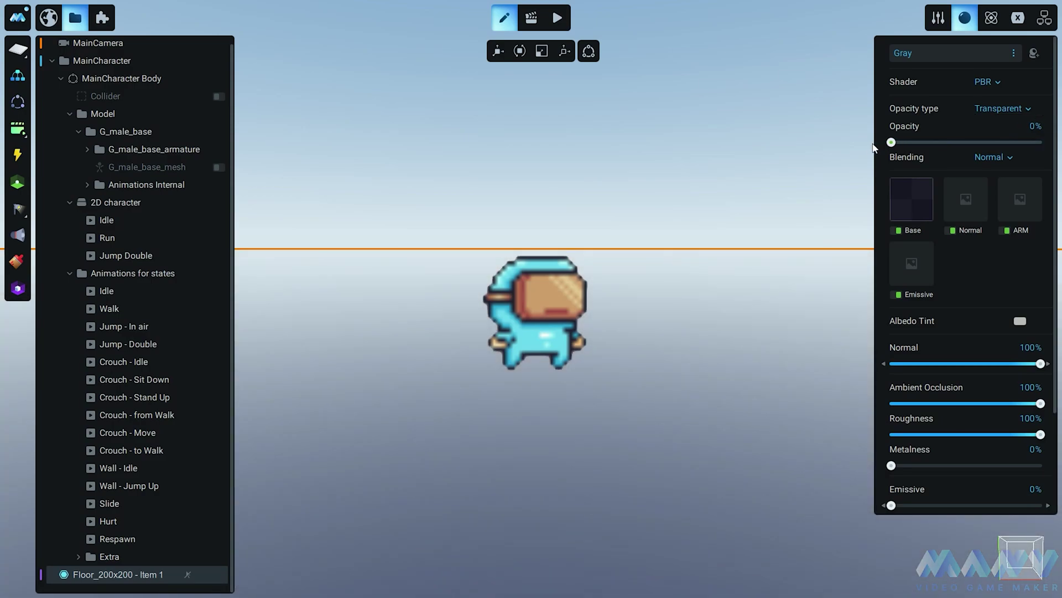
click(933, 20)
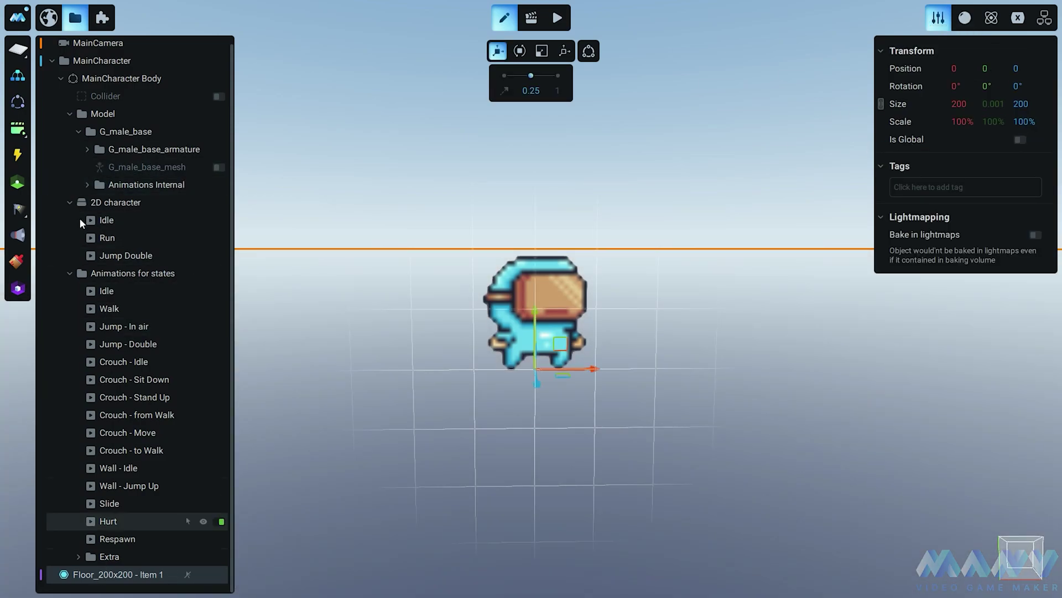
- Add a plane to the scene and set its X rotation to 90°
click(19, 51)
scroll(113, 560, down, 2)
middle_drag(699, 358, 543, 484)
scroll(543, 484, down, 4)
scroll(543, 483, up, 2)
click(958, 87)
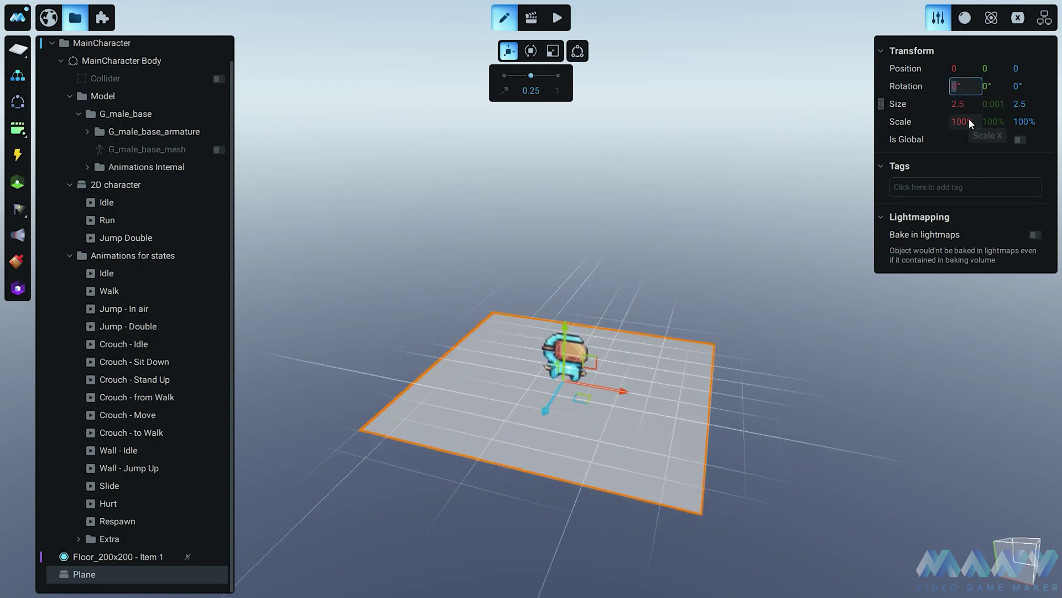
text(90)
key(Return)
- Scale the plane to 50% and move it below the character to Y position -0.75
key(KP_1)
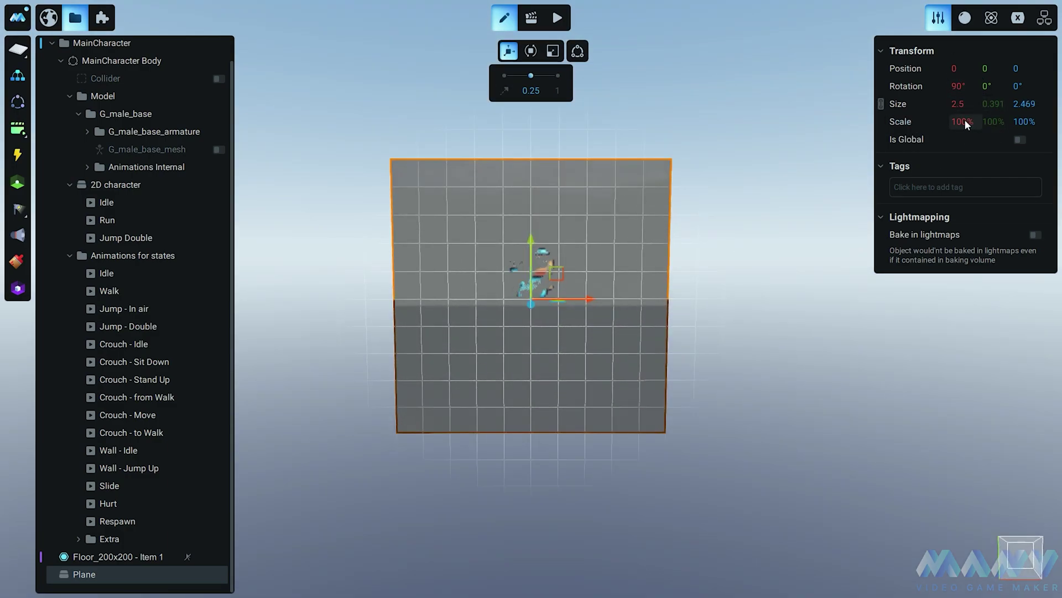
text(50)
key(Return)
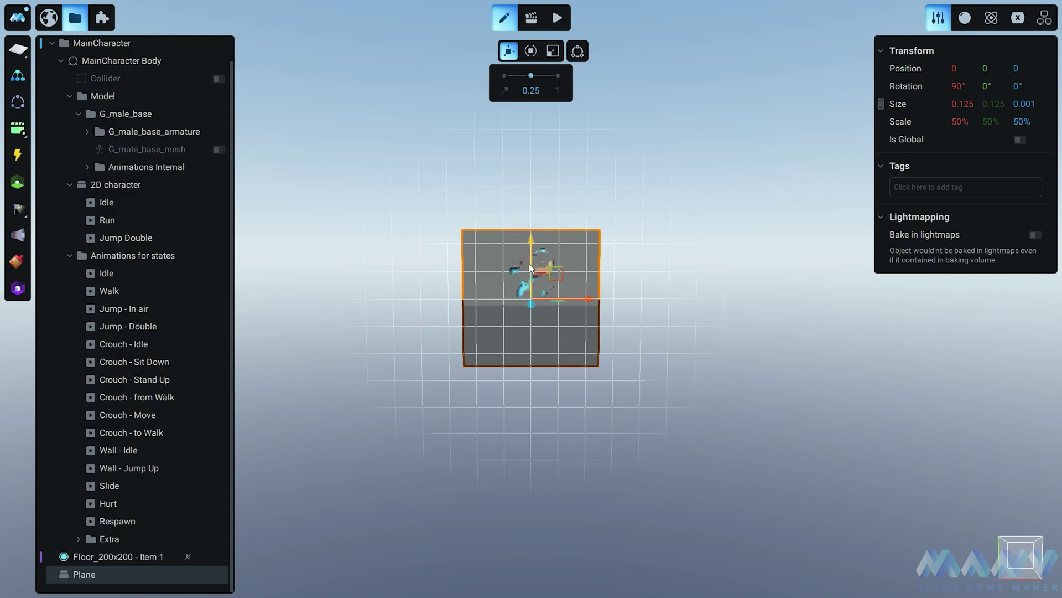
drag(536, 251, 531, 327)
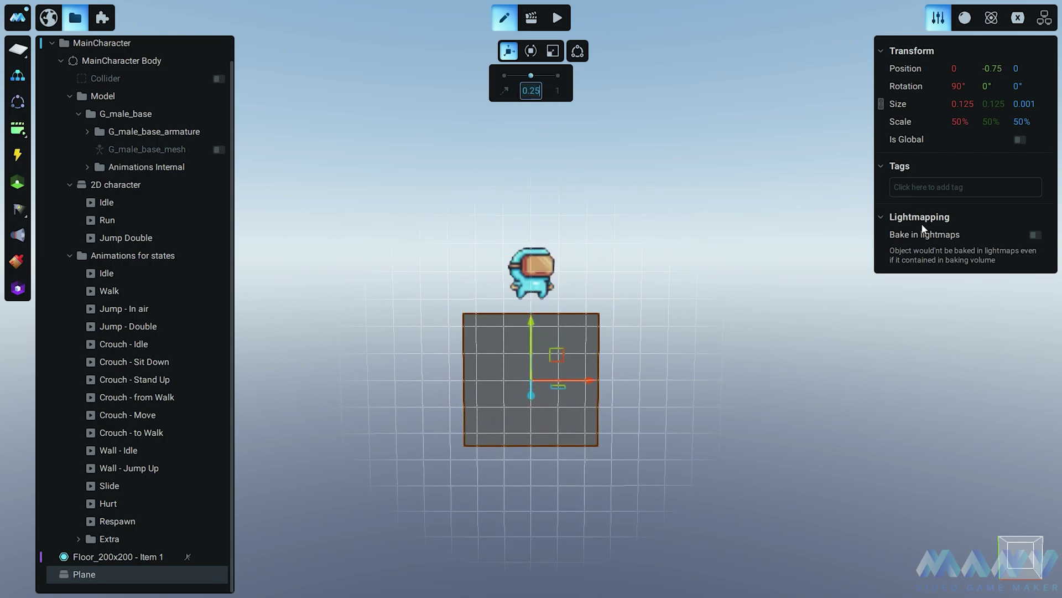
- Set the move snap increment to 0.125 and raise the plane until its upper edge meets the character's feet
text(0.125)
key(Return)
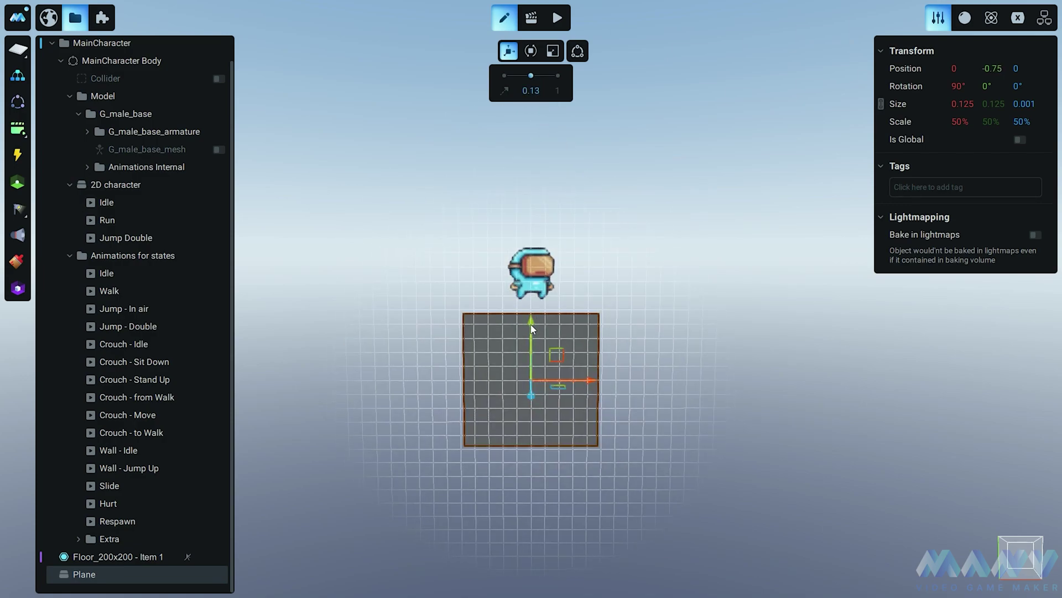
drag(531, 329, 649, 319)
- Give the plane a material named Ground Tile 1 and set its shader to Basic
click(965, 18)
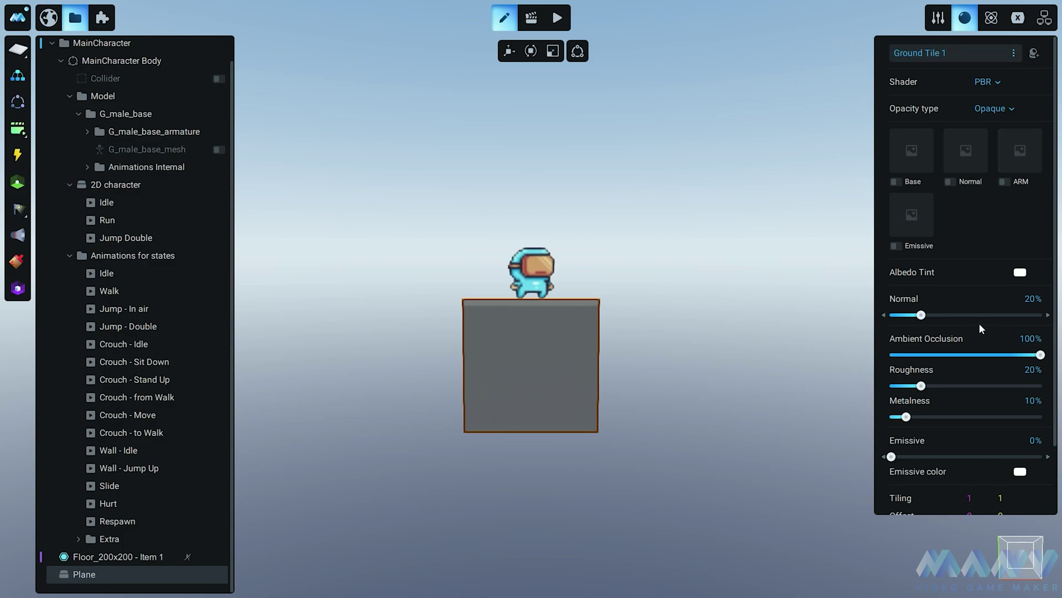
scroll(980, 388, down, 3)
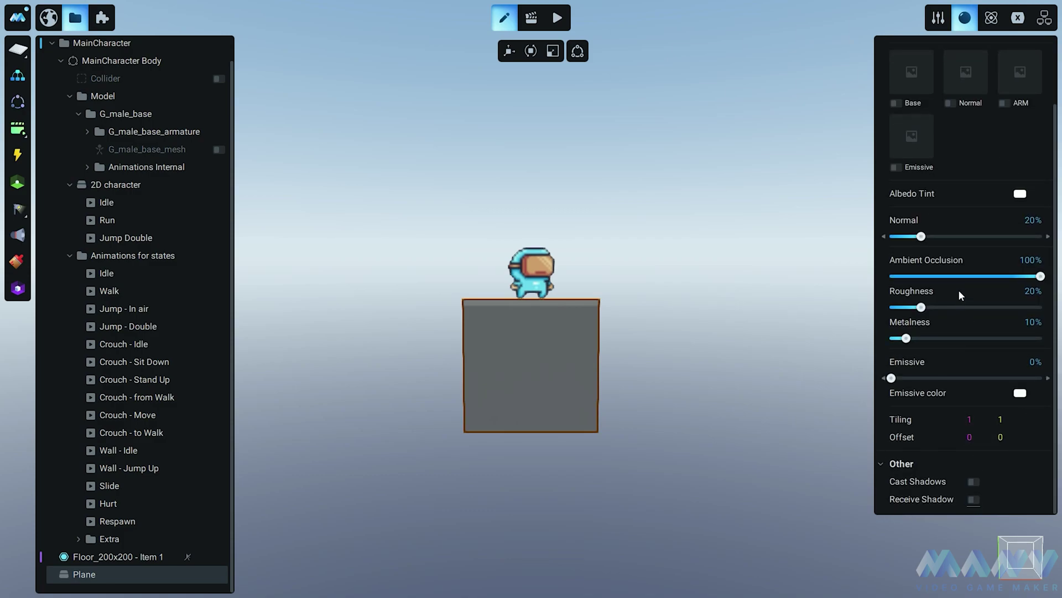
scroll(965, 265, up, 3)
click(994, 81)
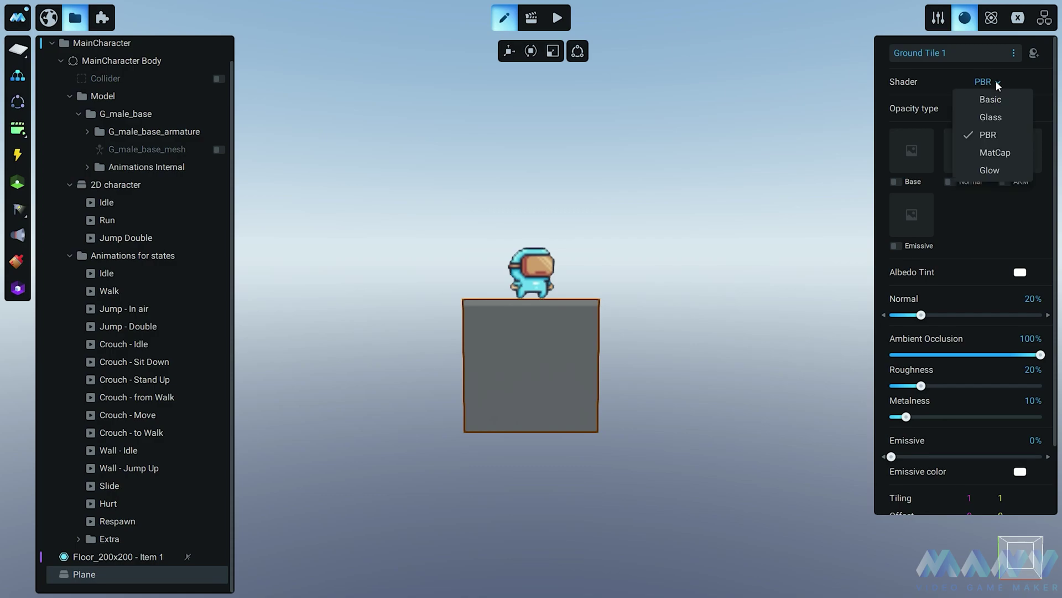
click(988, 101)
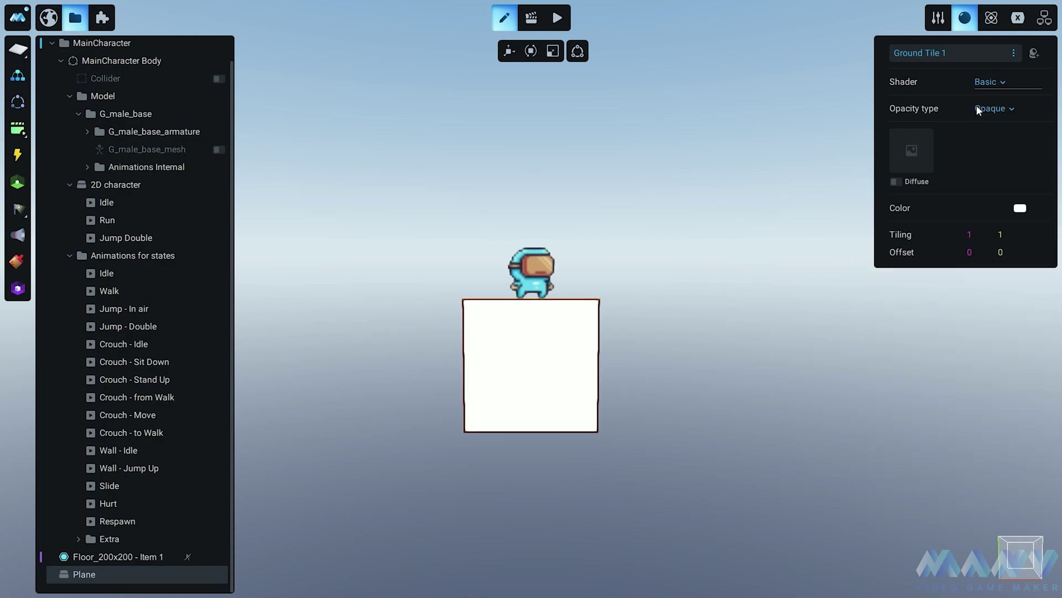
- Import tile_0122.png from the Tiles folder as the Ground Tile 1 material's diffuse texture
click(912, 154)
click(911, 148)
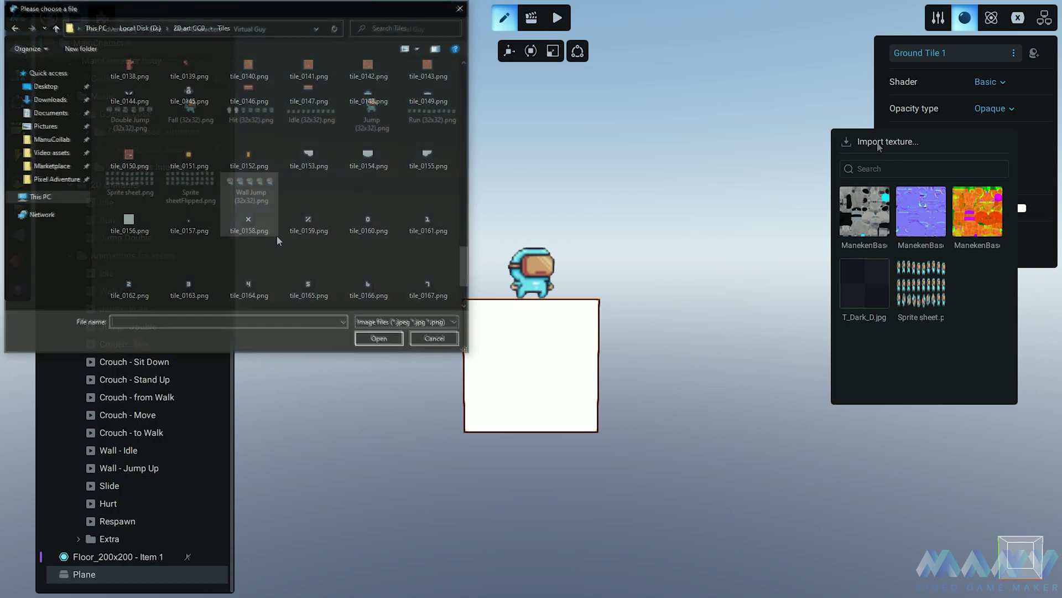
scroll(277, 234, up, 3)
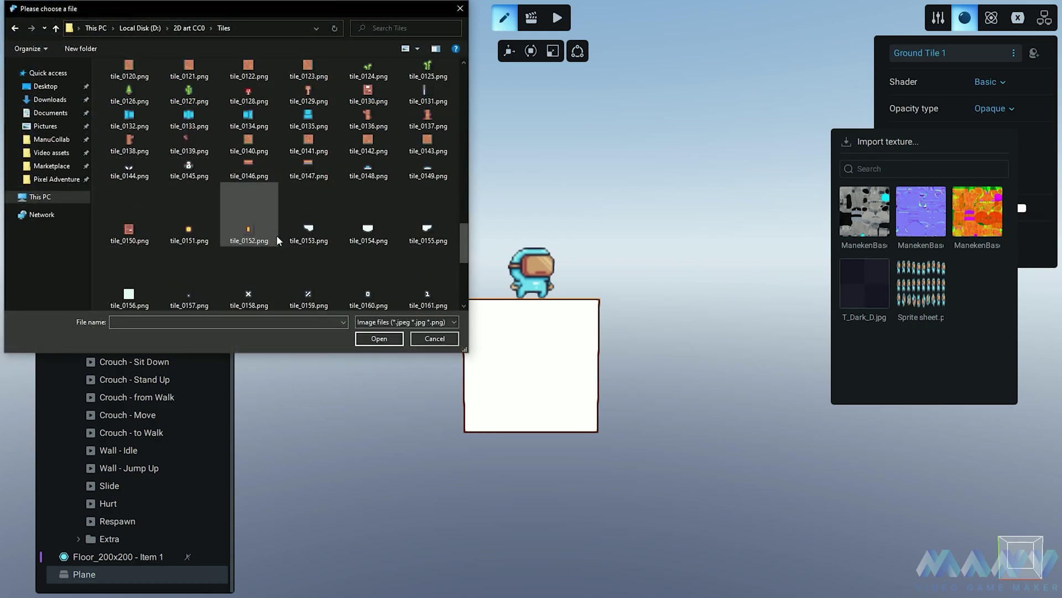
click(248, 71)
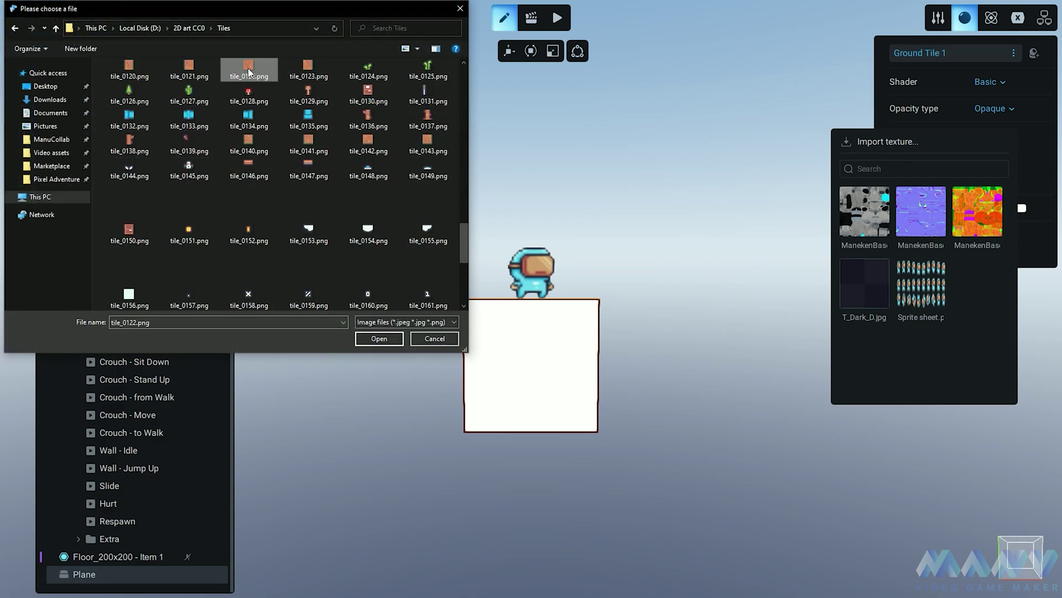
click(379, 339)
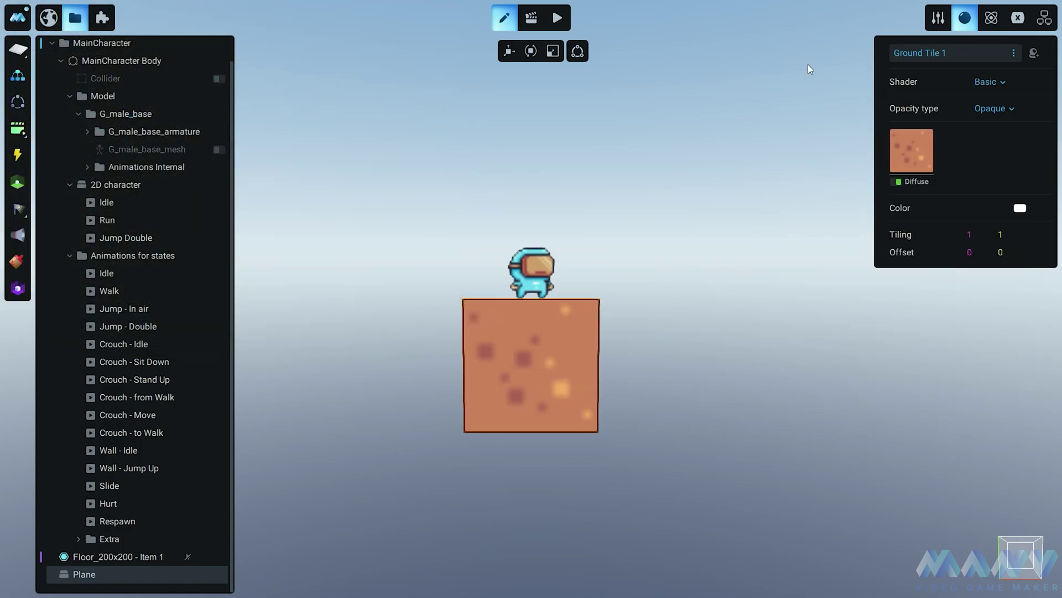
- Duplicate the ground plane and move the copy to X position 1, flush against the original tile
click(516, 49)
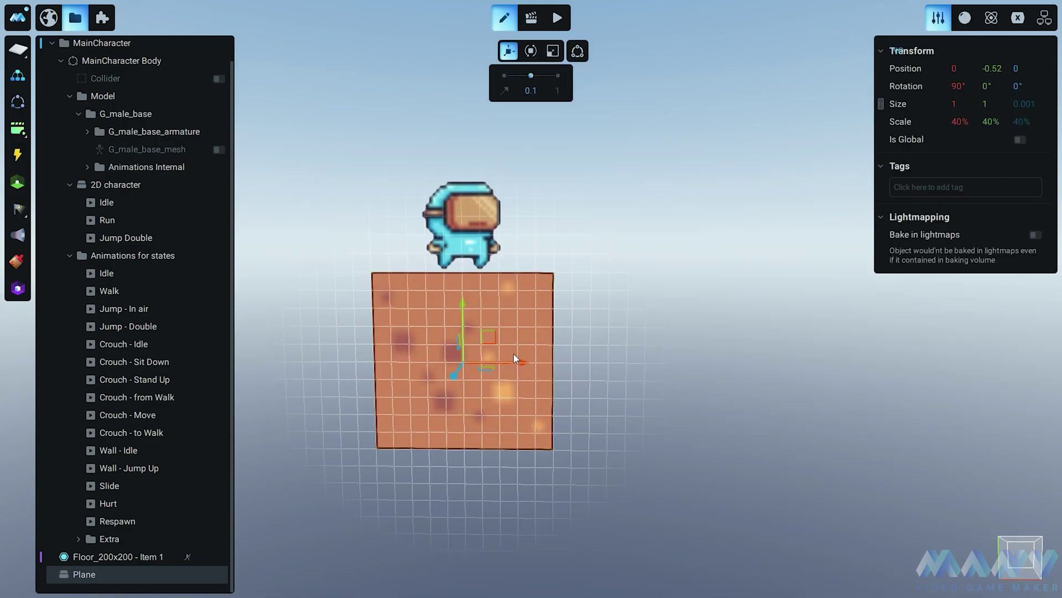
key(ctrl+d)
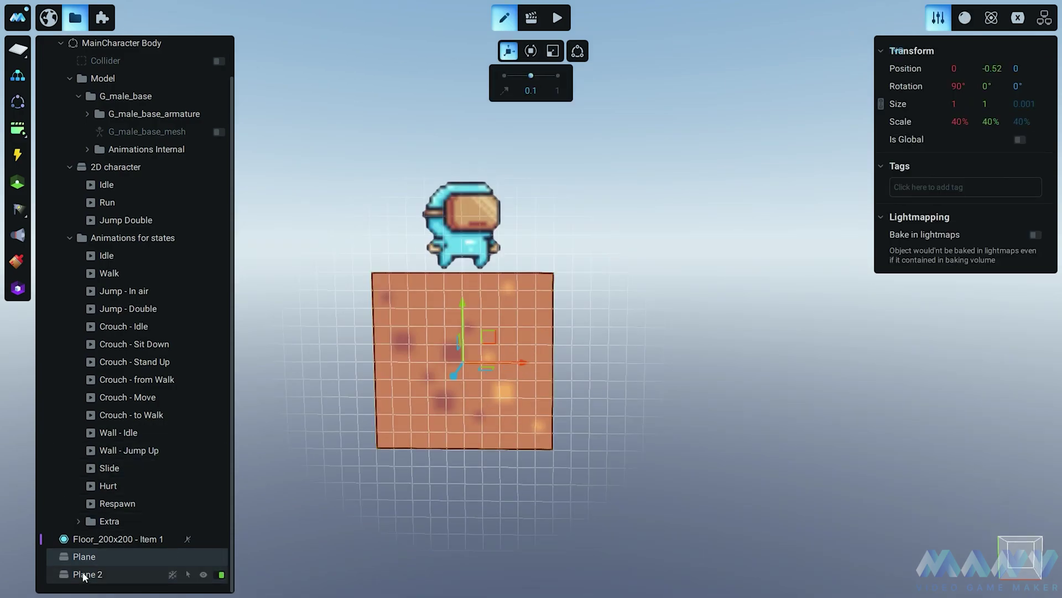
drag(526, 363, 704, 365)
scroll(521, 384, down, 3)
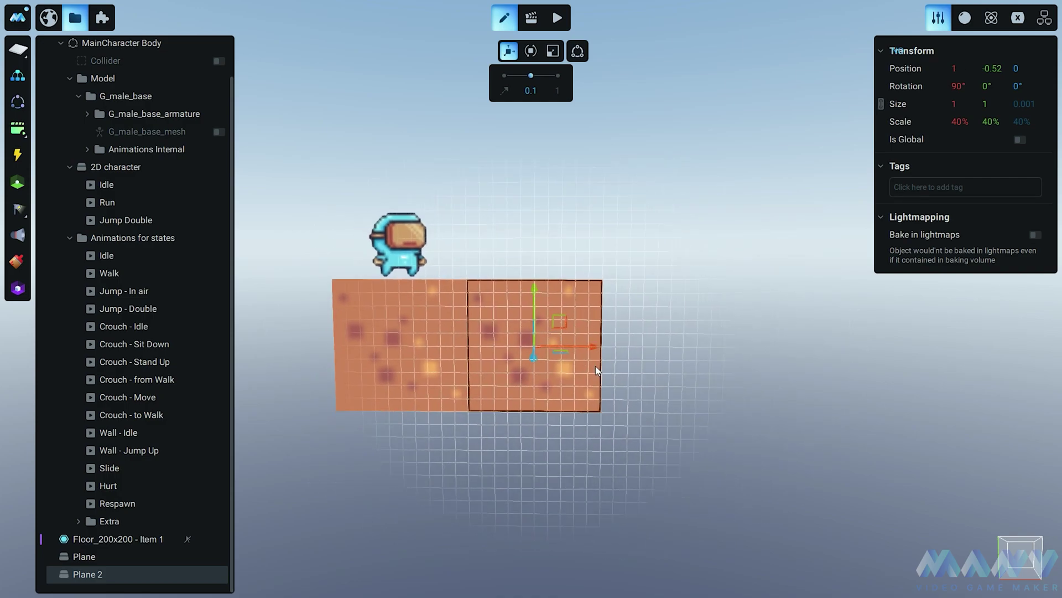
- Duplicate Plane 2 and move the copy along X so it sits flush as the third ground tile
right_click(88, 576)
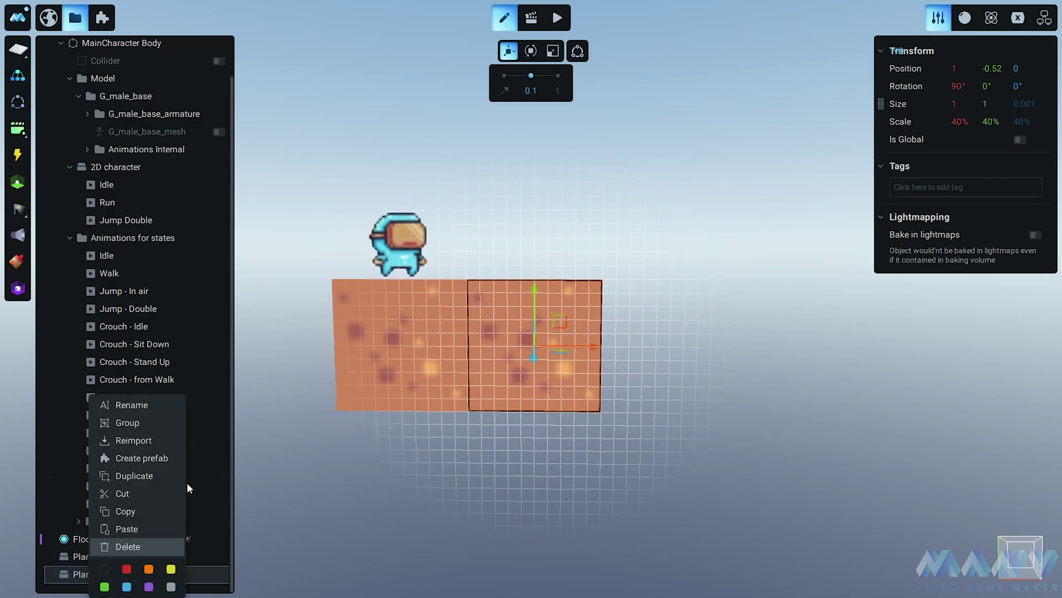
click(138, 475)
drag(592, 347, 747, 361)
drag(746, 357, 724, 361)
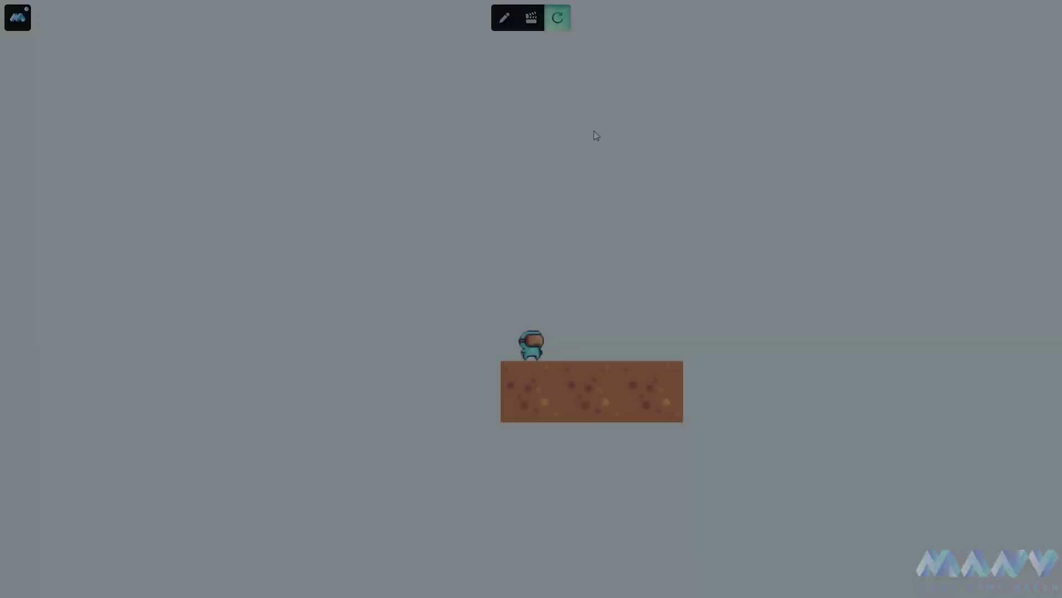
- Play-test the game by moving the character right and left along the ground tiles
key(Right)
key(Left)
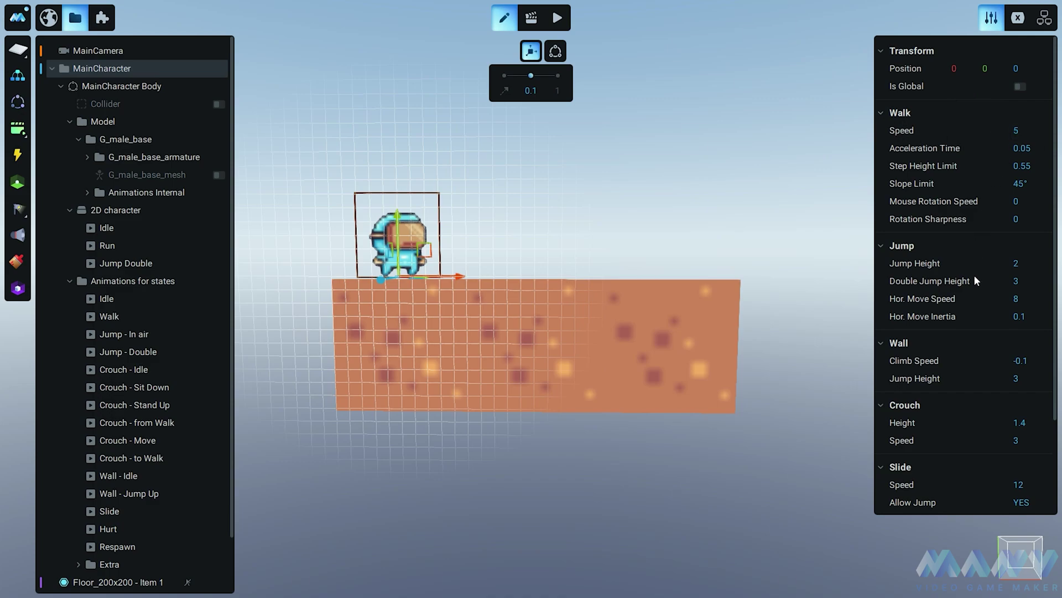
- Set the MainCharacter's jump Hor. Move Speed to 5 and its Double Jump Height to 2
click(1020, 300)
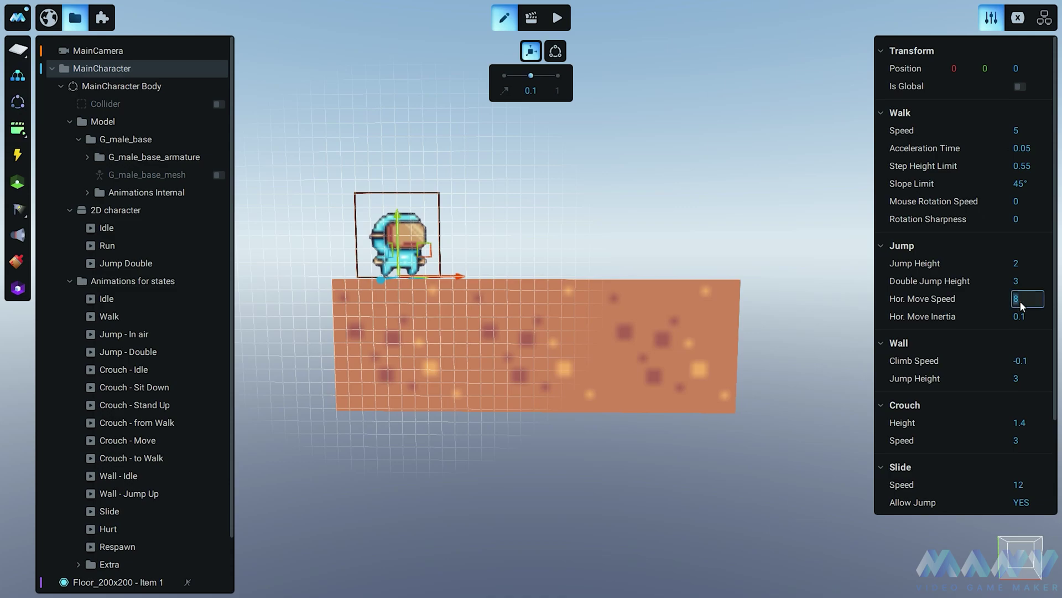
text(5)
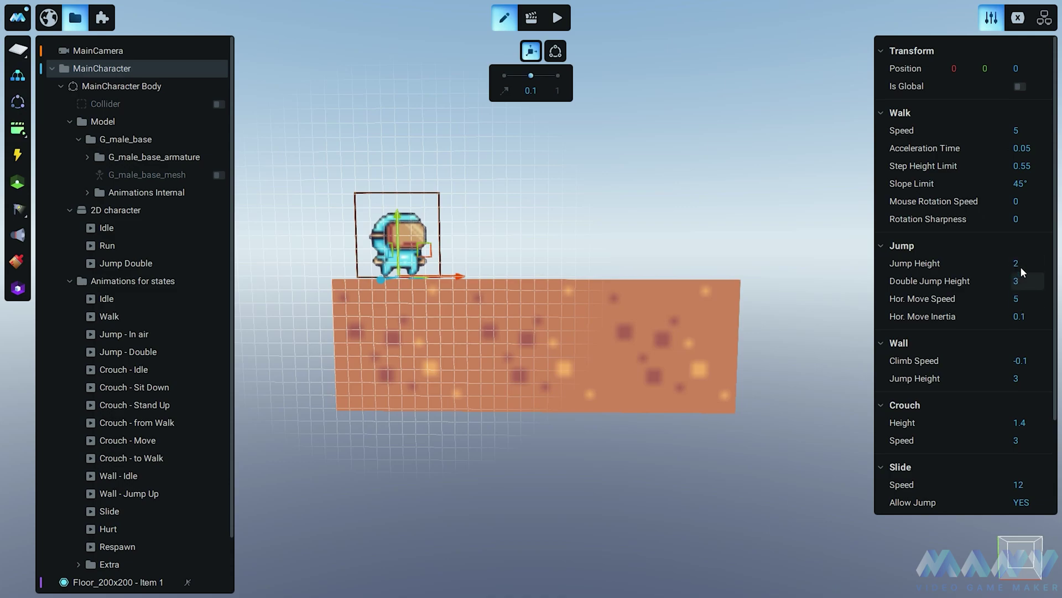
click(1018, 280)
text(2)
- Duplicate the 2D character plane inside the MainCharacter Body and select the copy, 2D character 2
click(122, 212)
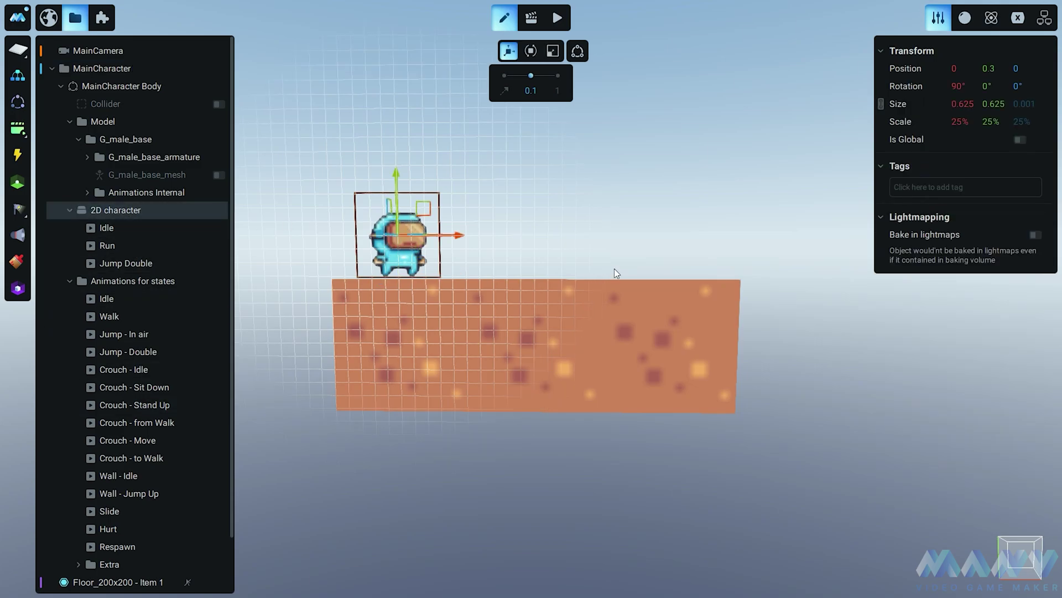
middle_drag(616, 272, 573, 298)
right_click(118, 208)
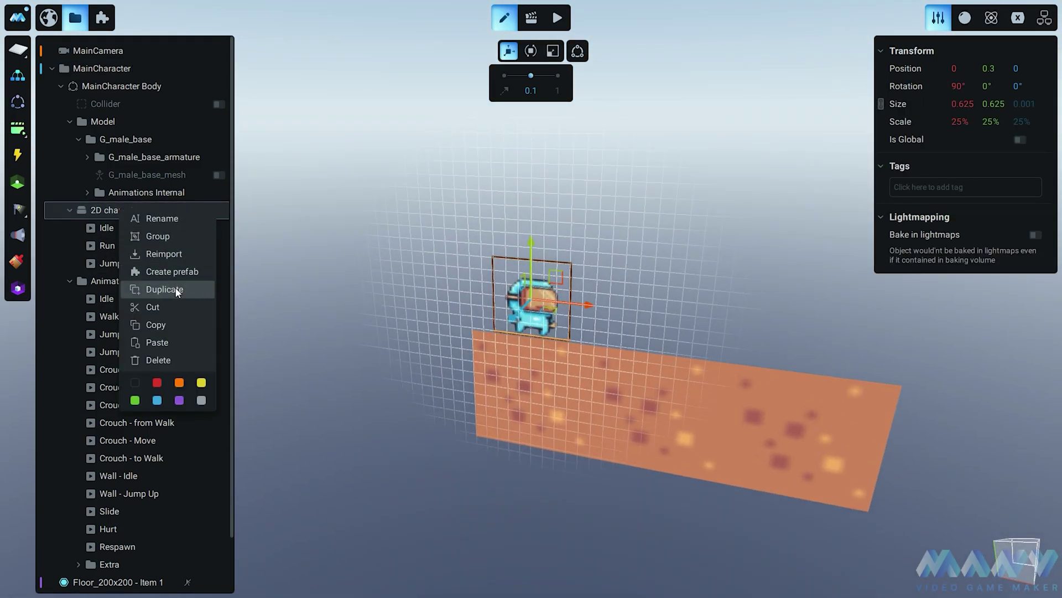
click(177, 291)
click(132, 281)
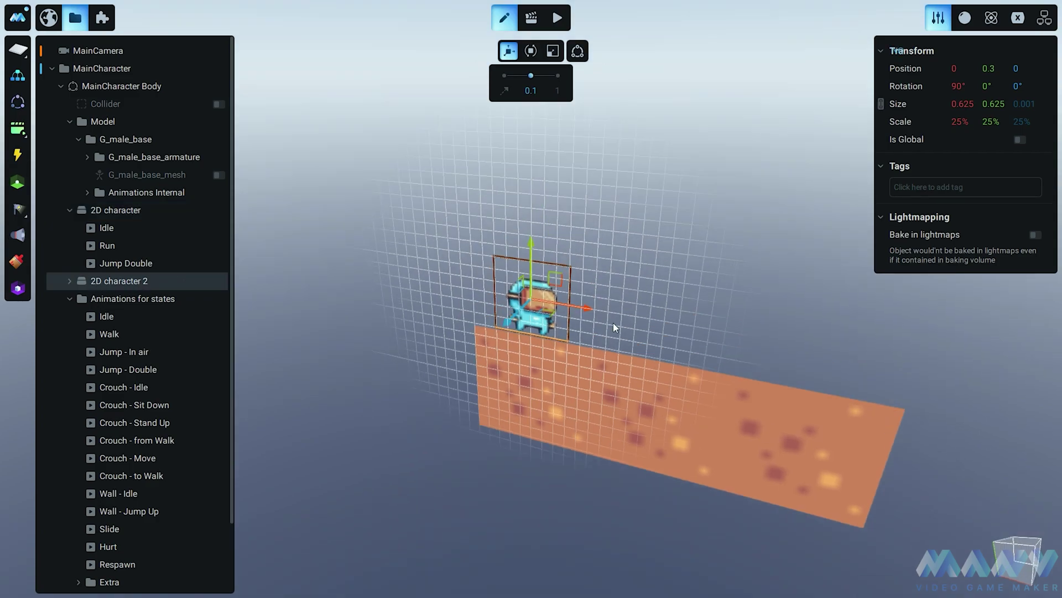
- Set the Y rotation of 2D character 2 to 180° so it faces the opposite way
middle_drag(613, 323, 548, 291)
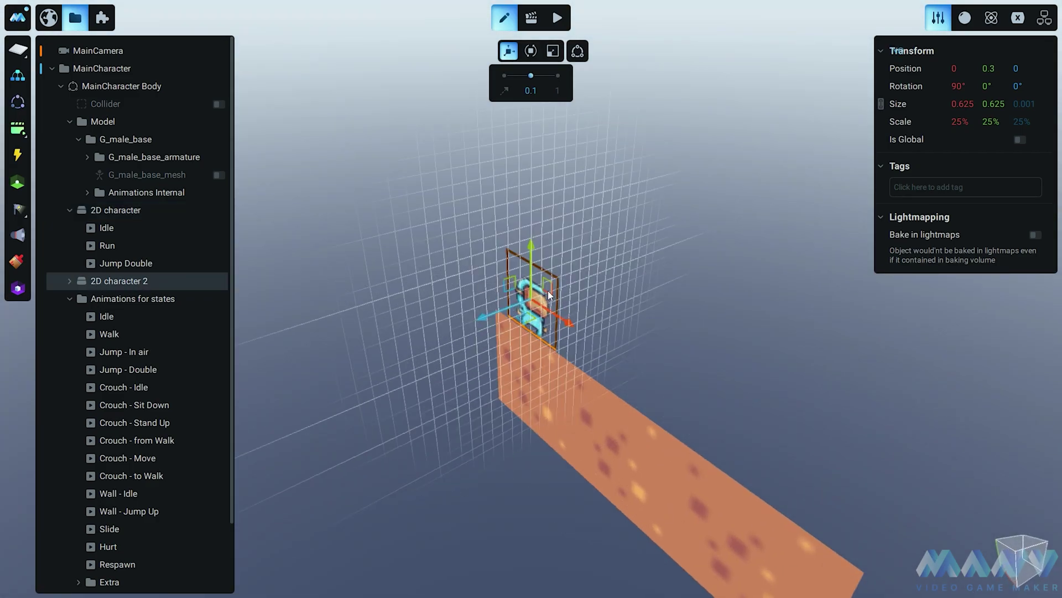
text(54)
key(Return)
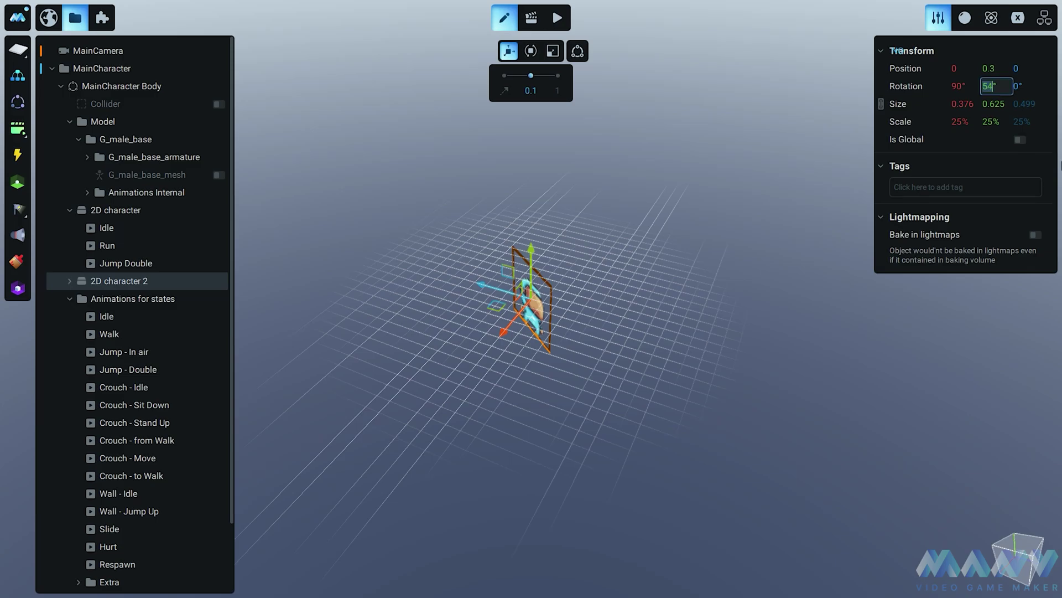
text(10)
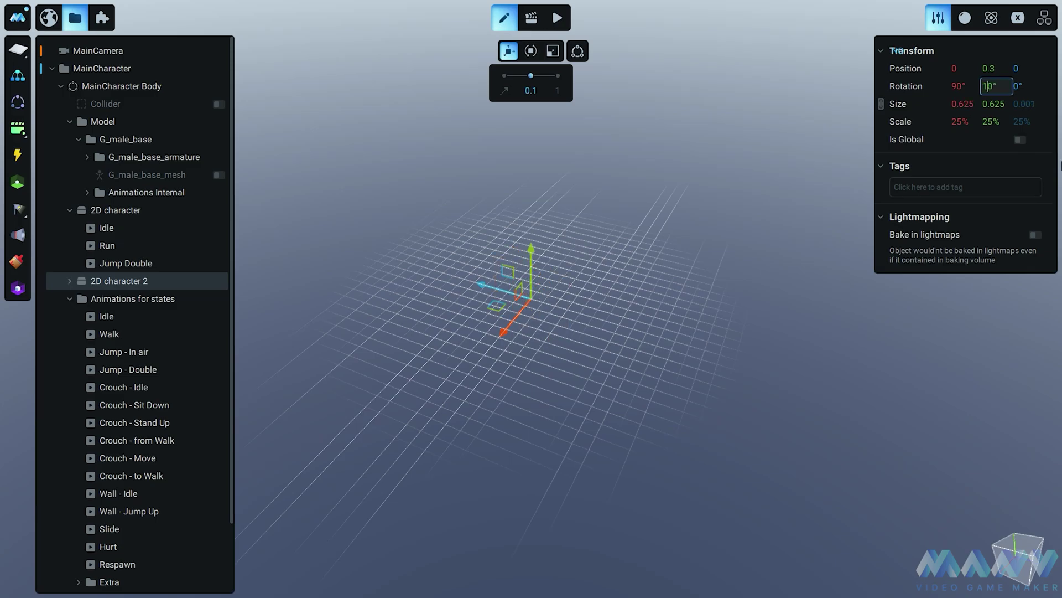
key(BackSpace)
key(Return)
middle_drag(609, 287, 519, 312)
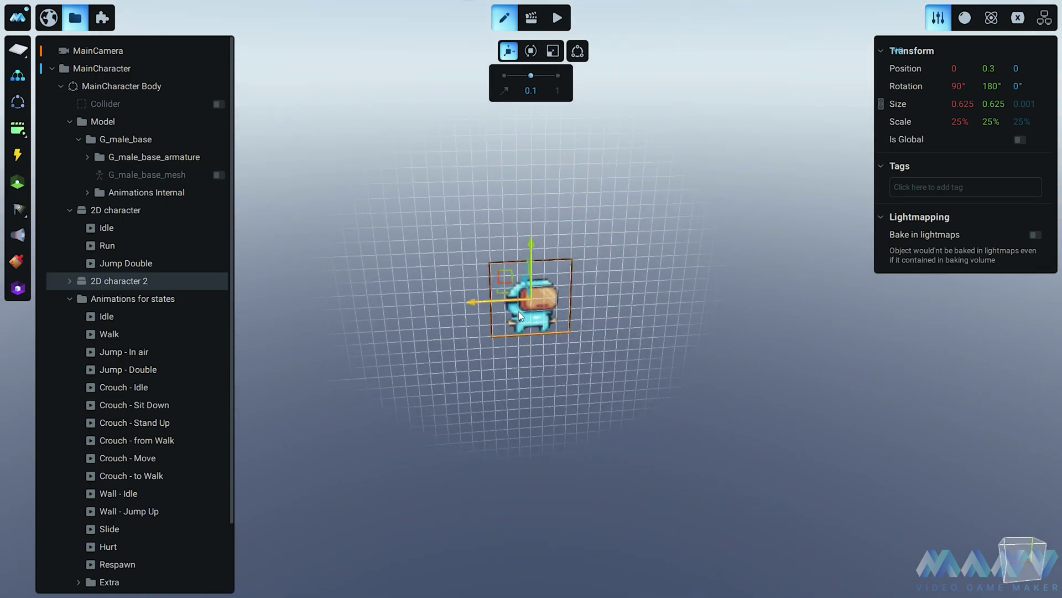
- Duplicate the 2D character Sheet material for 2D character 2 and name the copy 2D character Sheet Flipped
click(966, 25)
click(1014, 54)
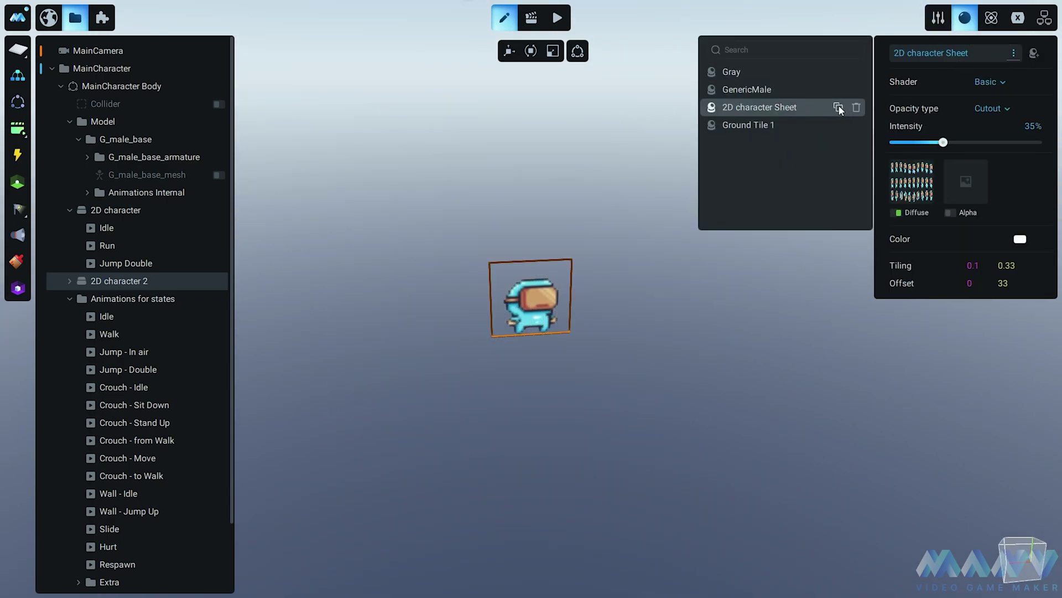
click(839, 107)
key(End)
key(BackSpace)
text(Fl)
- Import Sprite sheetFlipped.png from the Virtual Guy folder as the flipped material's diffuse texture
click(927, 167)
click(915, 185)
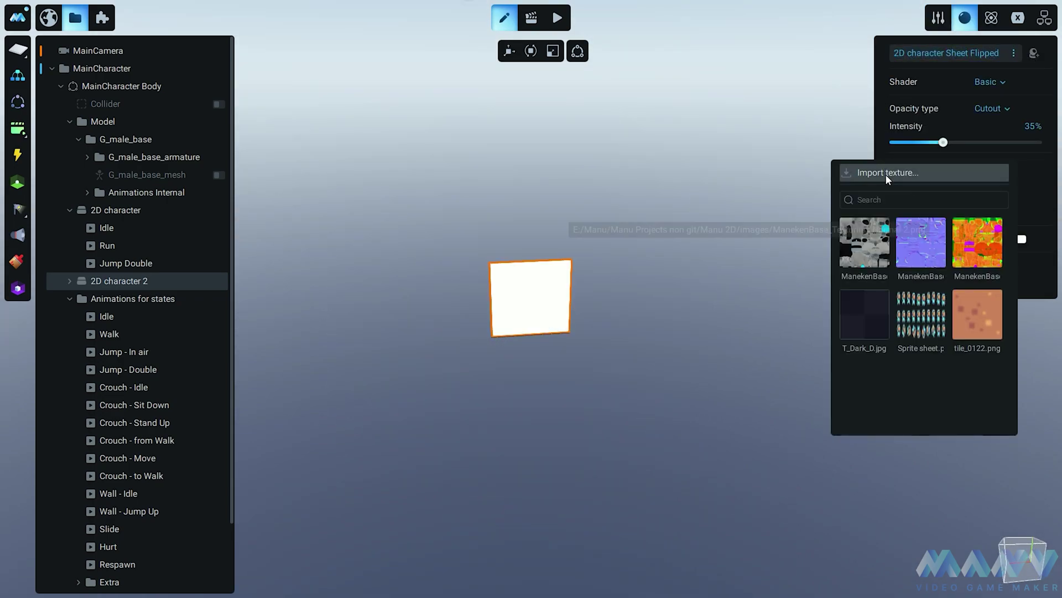
click(886, 173)
click(194, 28)
double_click(139, 116)
double_click(137, 82)
double_click(141, 105)
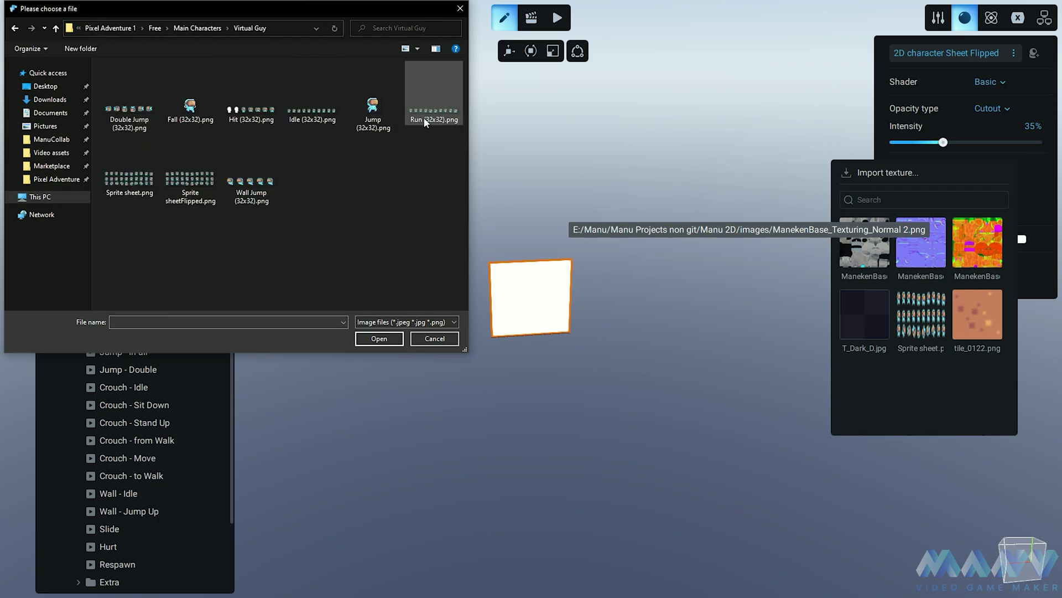
click(190, 166)
click(379, 338)
middle_drag(564, 359, 605, 290)
- Inspect the Offset U keyframes in the Jump Double animation of 2D character 2
click(529, 19)
click(70, 280)
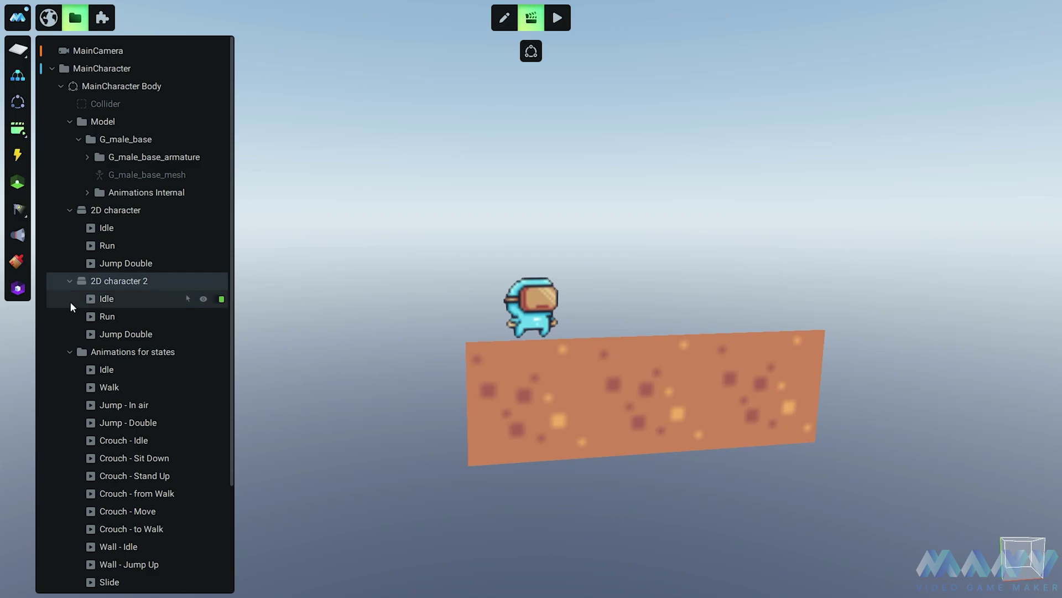
click(122, 333)
click(21, 510)
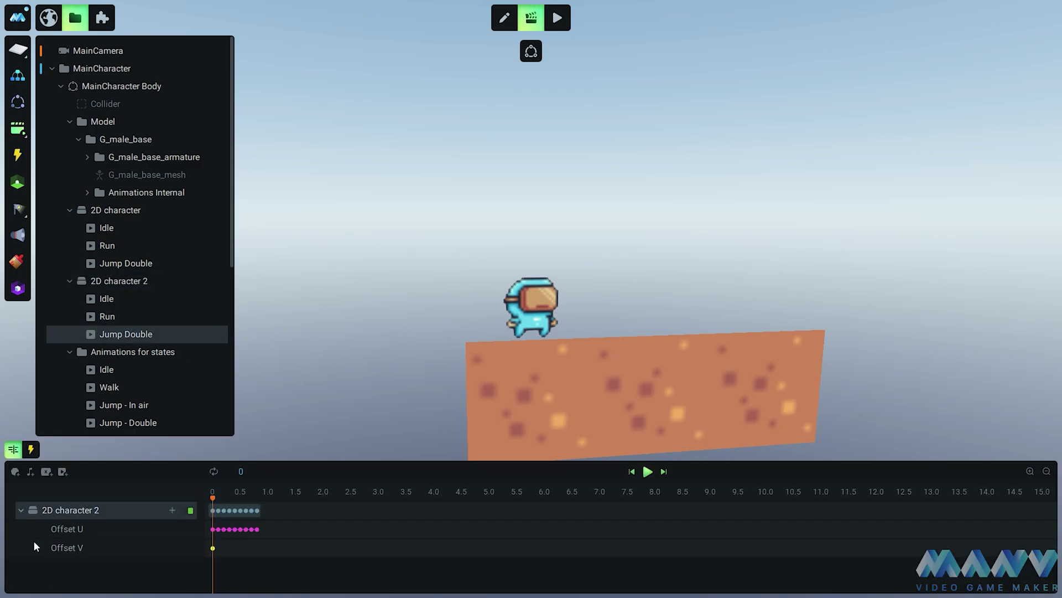
click(212, 529)
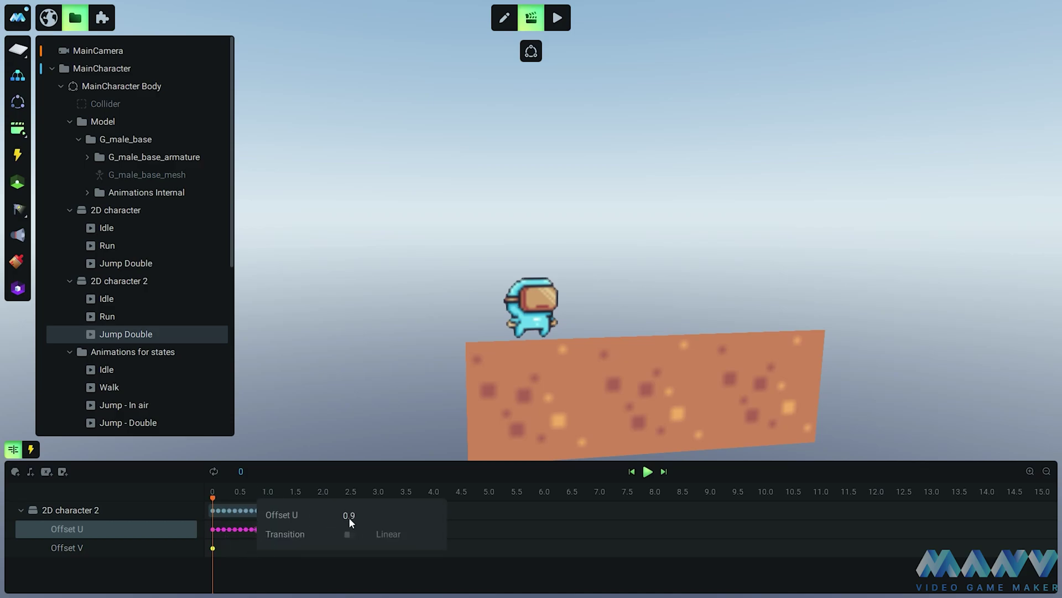
- In the Idle state animation, add a new track and insert 2D character 2's Idle animation at time 0
scroll(121, 291, down, 2)
click(111, 298)
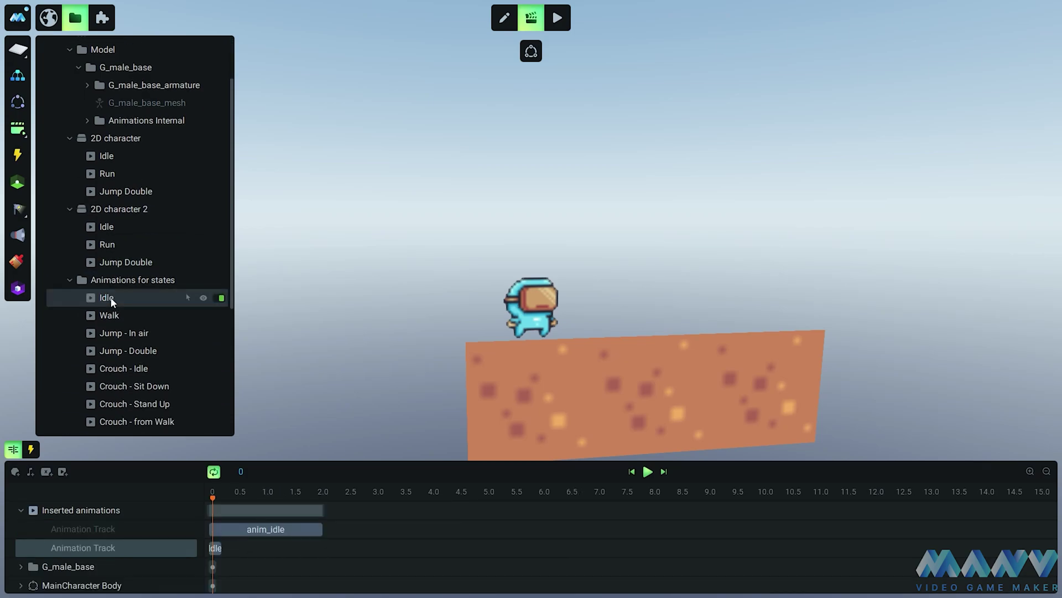
click(173, 509)
click(214, 562)
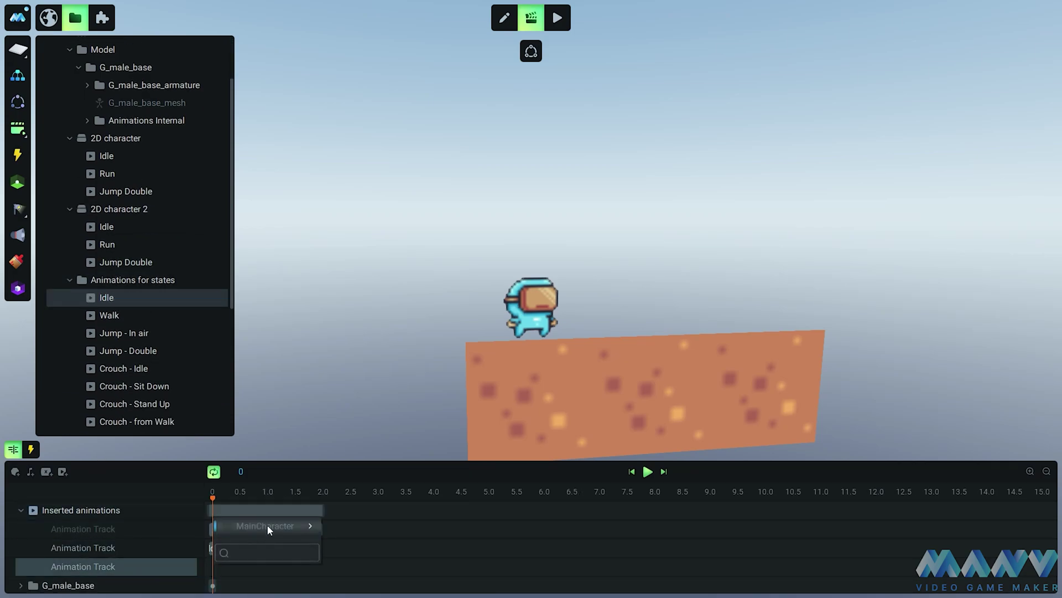
mouse_move(536, 563)
click(616, 556)
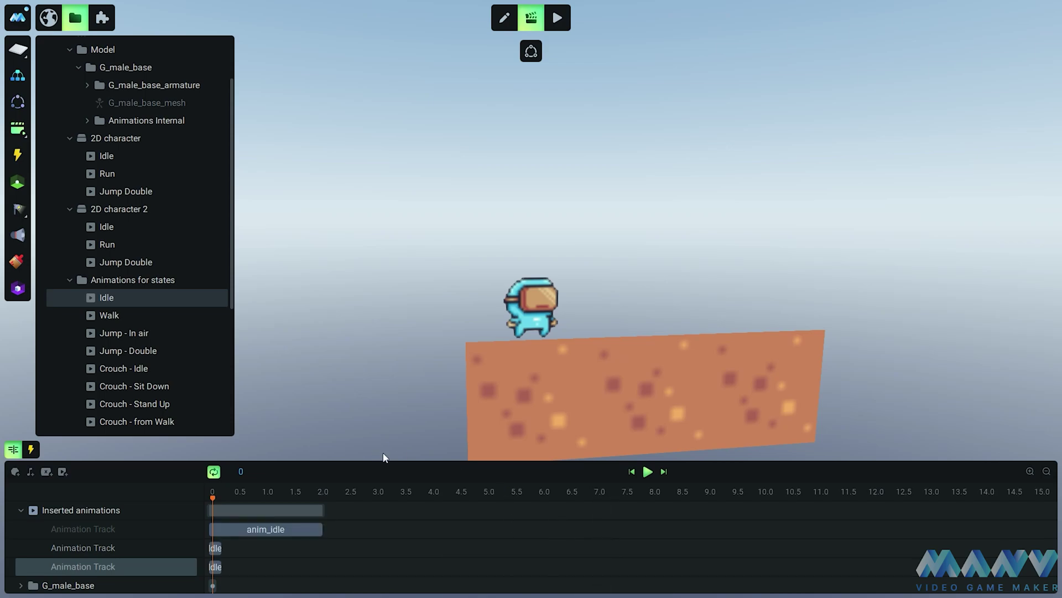
- In the Walk state animation, add a new track and insert 2D character 2's Run animation at time 0
click(133, 315)
click(174, 507)
click(207, 565)
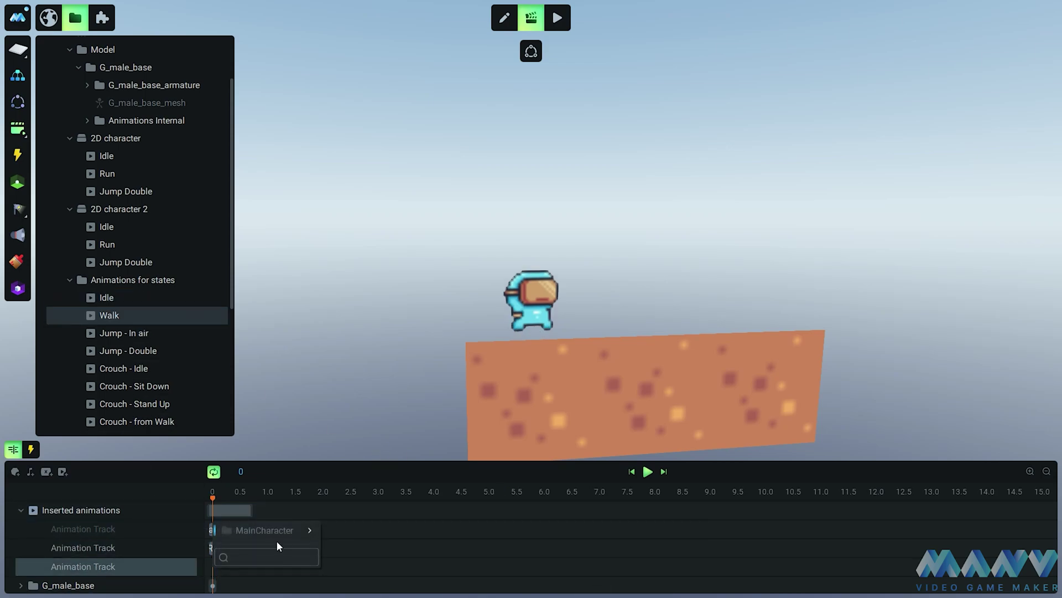
mouse_move(523, 566)
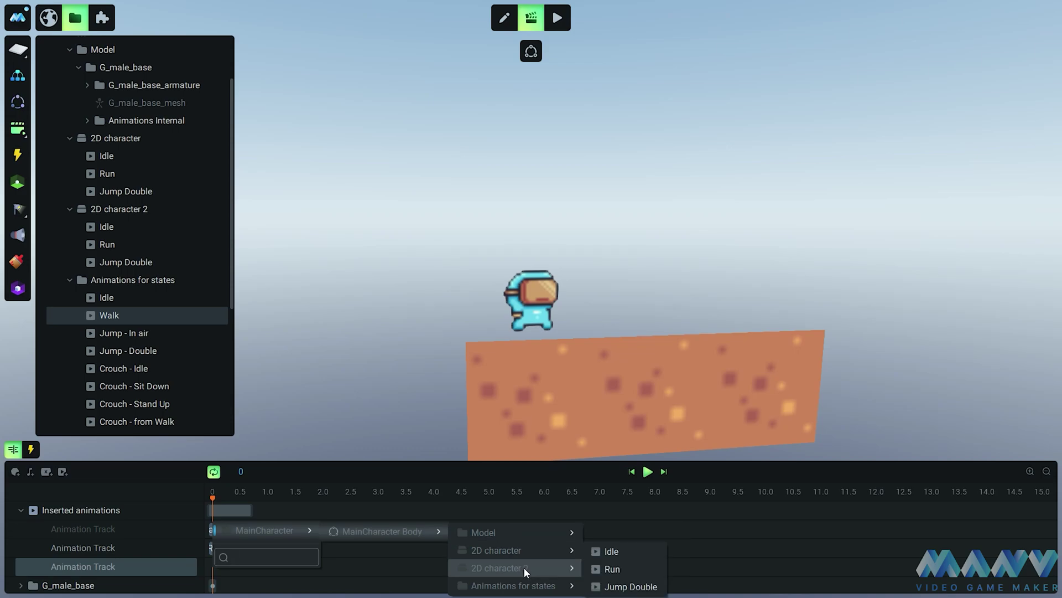
click(627, 567)
- In the Jump - Double state animation, add a new track and insert 2D character 2's Jump Double animation at time 0
click(121, 350)
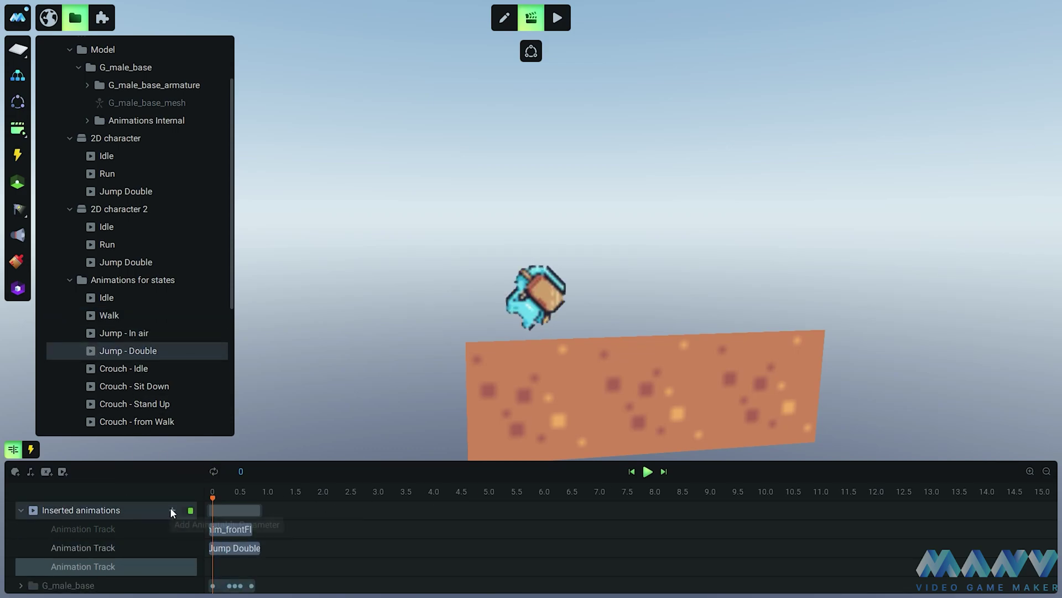
click(212, 565)
mouse_move(382, 529)
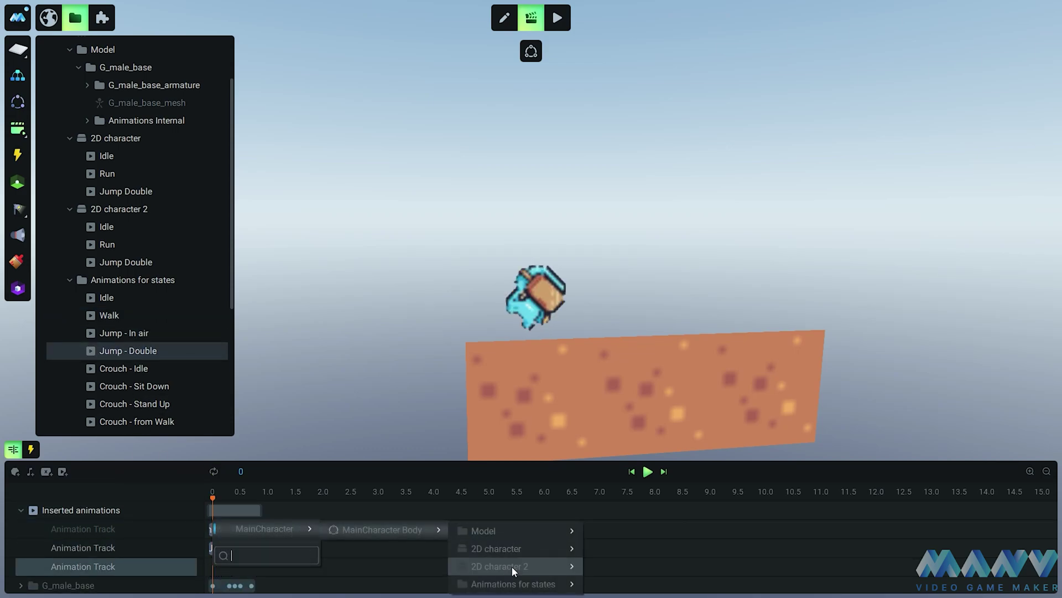
mouse_move(513, 566)
click(634, 588)
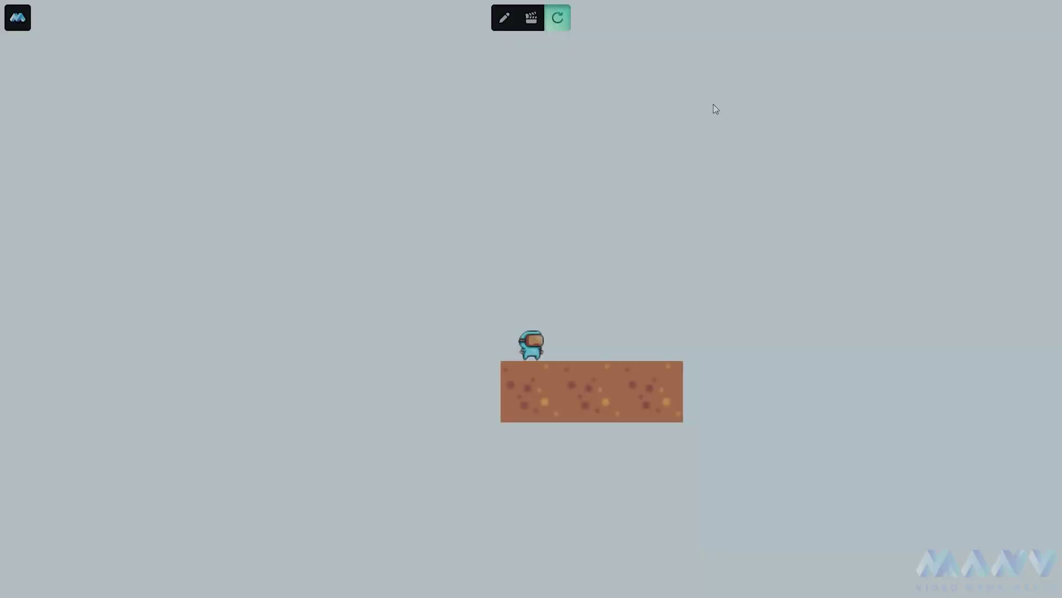
- Play-test the character running right and left to check the flipped animations
key(Right)
key(Left)
key(Left)
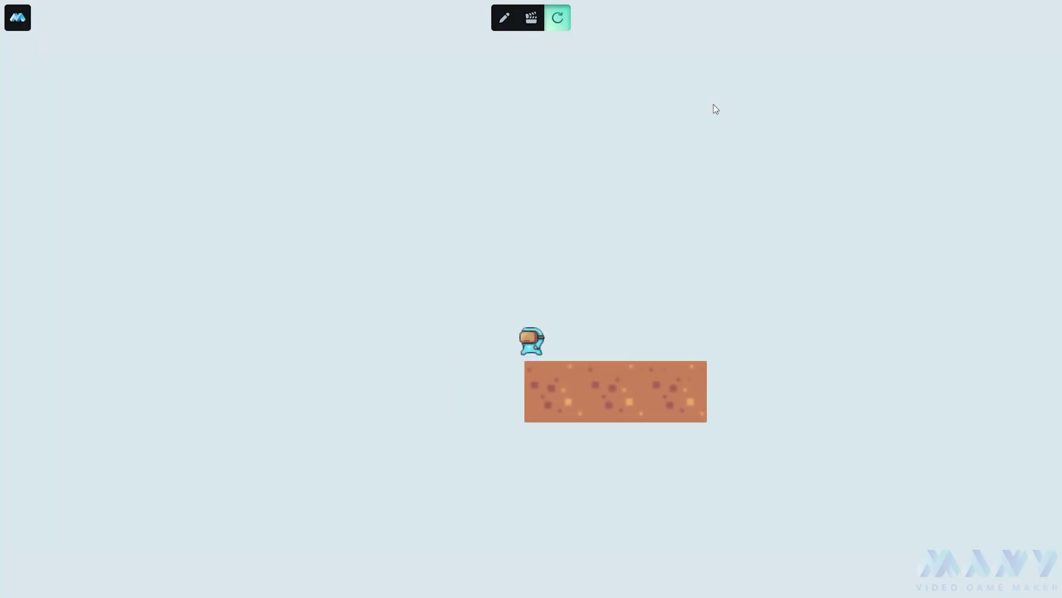
key(Right)
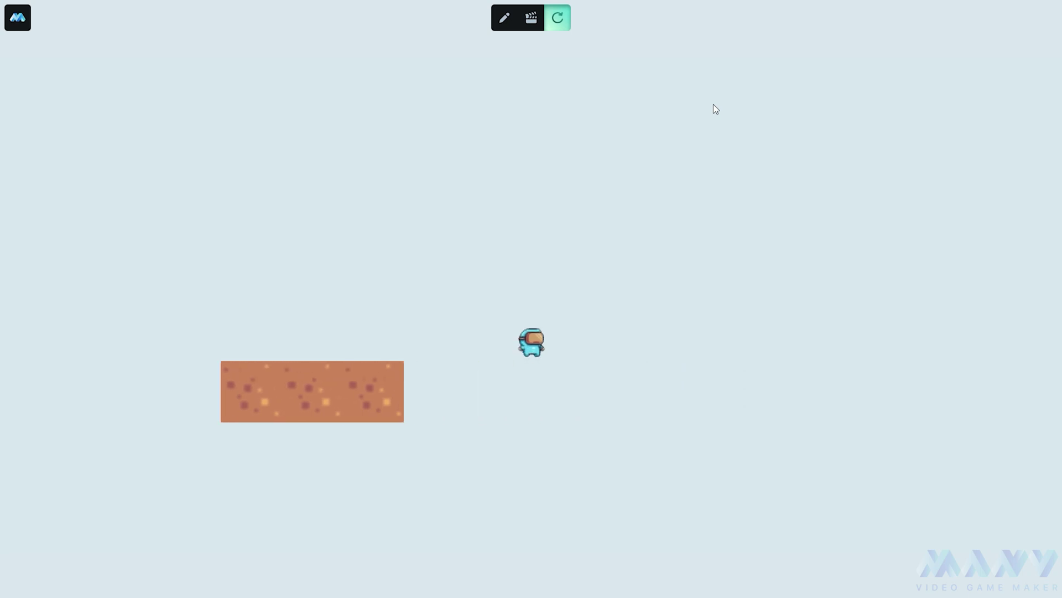
key(Left)
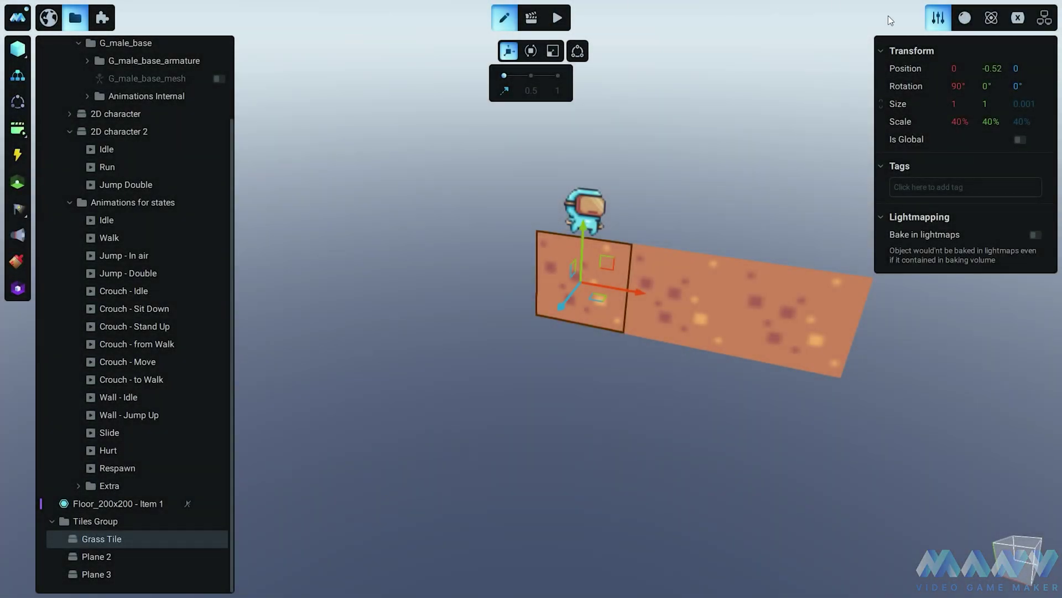
- Replace the diffuse texture of the Grass Tile's material with the green grass-topped dirt image
click(965, 17)
click(910, 152)
click(882, 142)
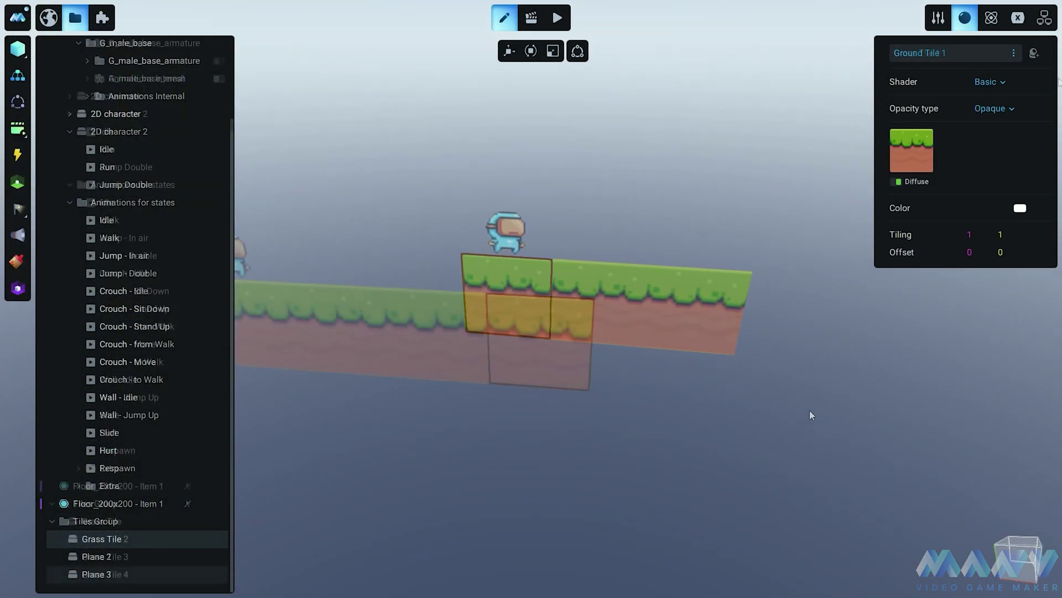
- Give Grass Tile 4 the Grass Tile 2 material and import the orange-topped ground image as its diffuse texture
click(919, 53)
click(844, 105)
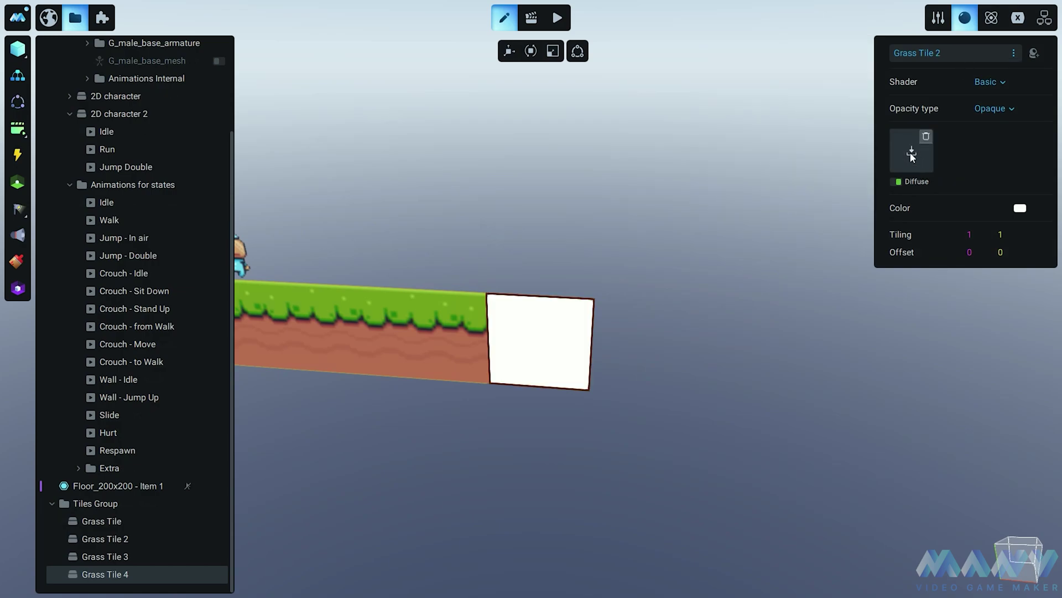
click(911, 151)
- Duplicate Grass Tile 4 and move the copy, Grass Tile 5, beside it at the end of the tile row
right_click(105, 574)
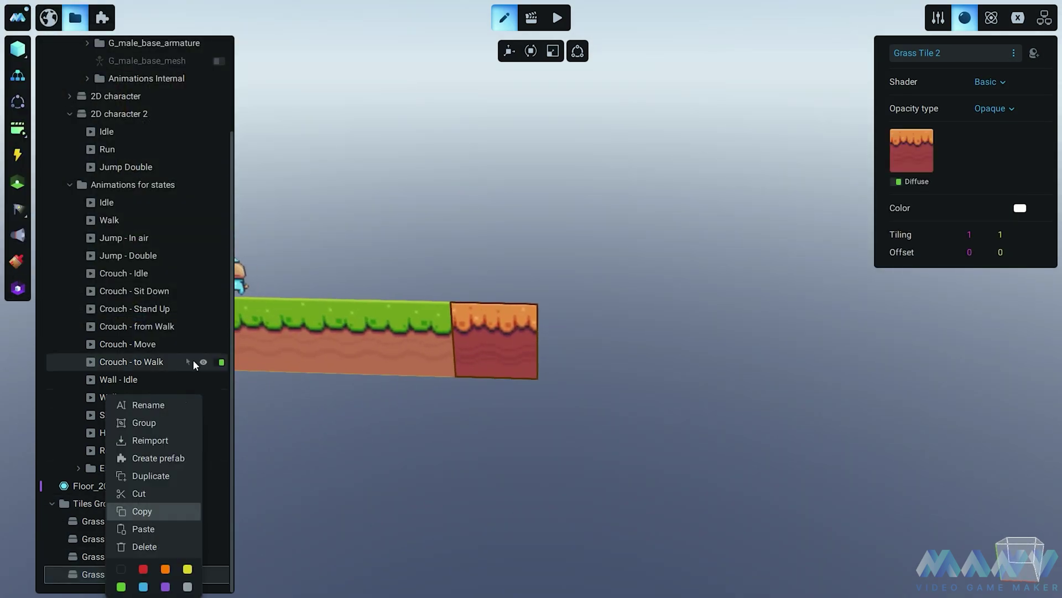
click(149, 475)
scroll(104, 575, down, 1)
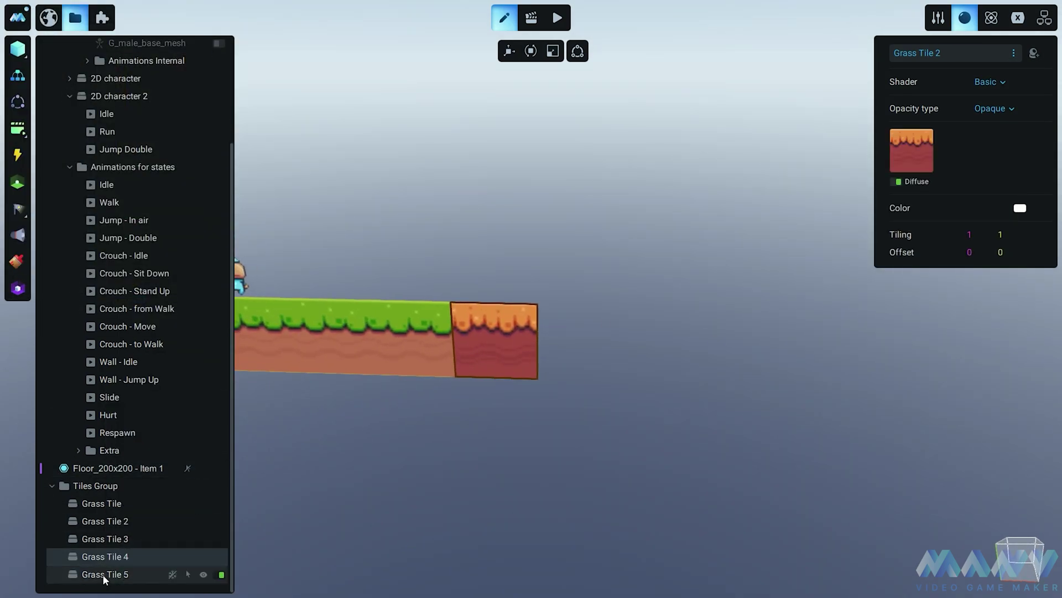
click(104, 575)
key(w)
drag(571, 342, 649, 344)
- Give Grass Tile 5 its own Grass Tile 3 material with the pink-topped ground image as diffuse texture
click(965, 17)
click(925, 139)
key(ctrl+z)
click(918, 52)
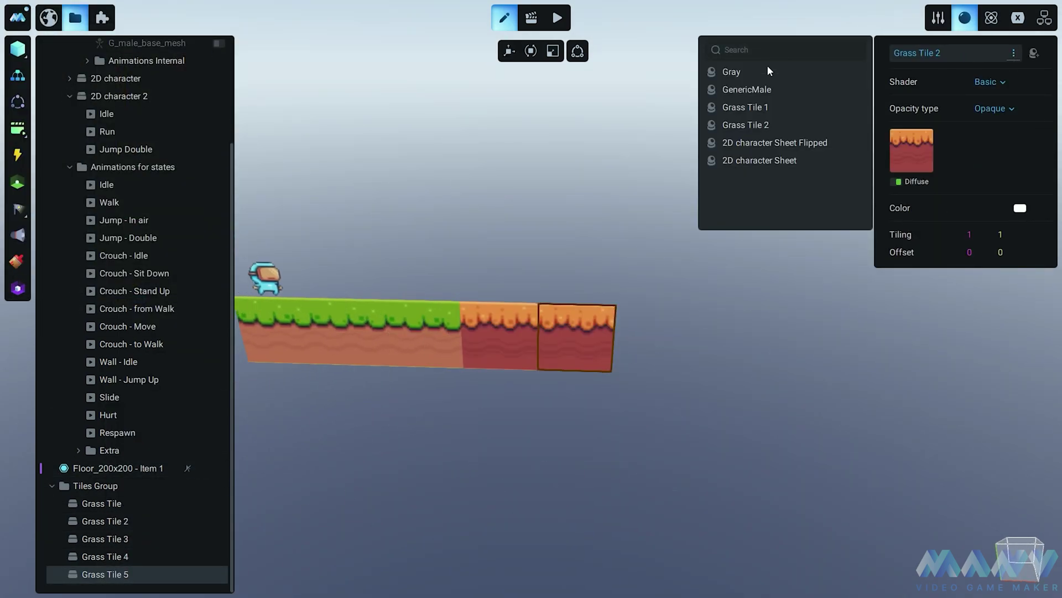
click(844, 125)
click(925, 139)
click(911, 151)
click(882, 142)
double_click(249, 242)
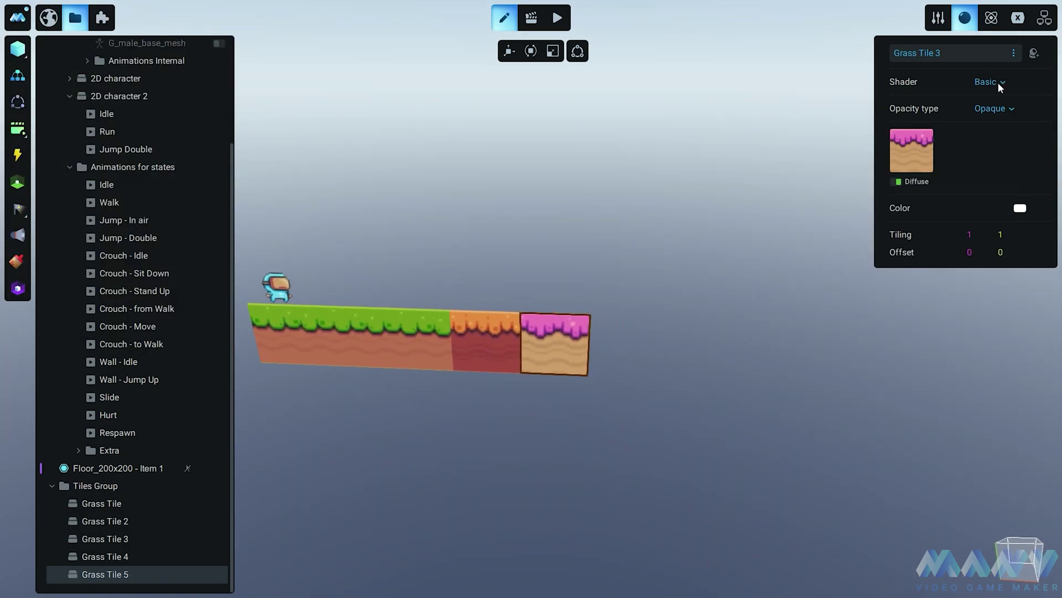
- Duplicate Grass Tile 5 as Block 1 and place the copy at the right end of the tile row
right_click(99, 571)
click(112, 573)
right_click(110, 574)
click(149, 475)
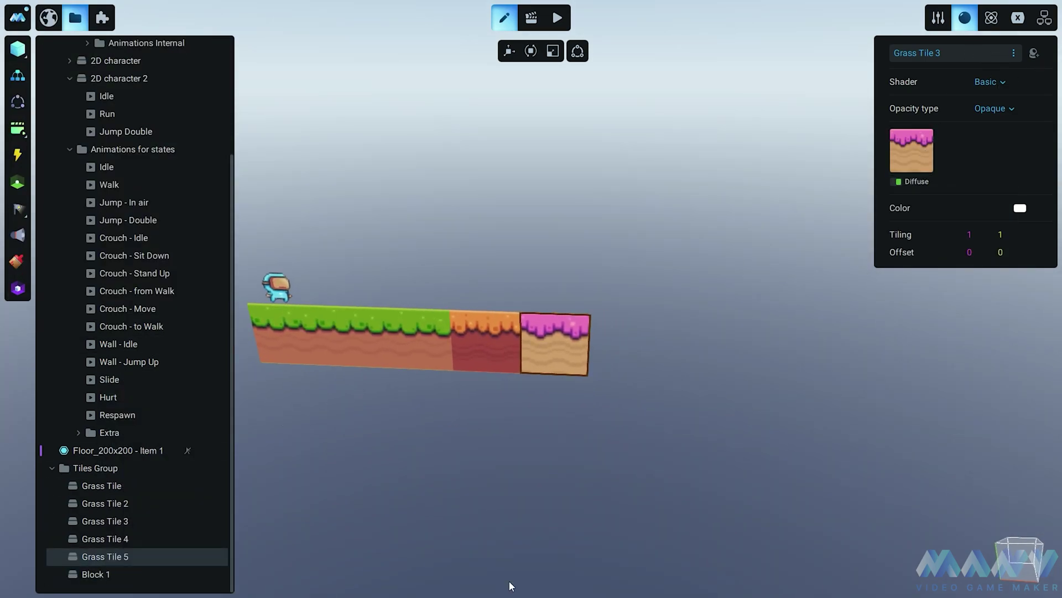
click(111, 574)
click(508, 51)
drag(620, 347, 691, 350)
- Give Block 1 a separate material and replace its diffuse texture with the gray beveled block image
click(964, 17)
click(918, 52)
click(842, 142)
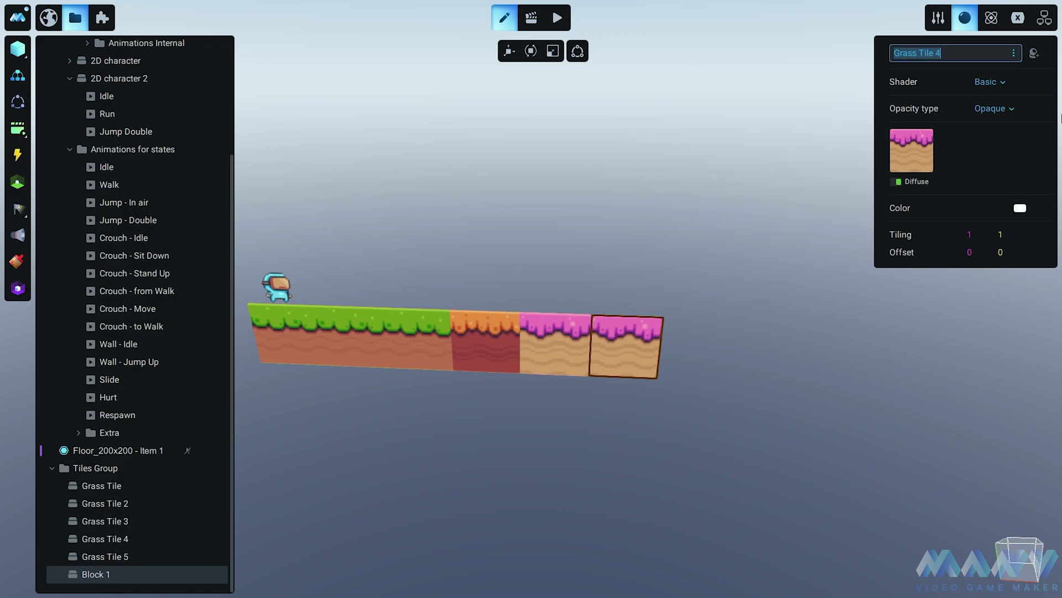
click(927, 136)
click(912, 151)
click(864, 145)
double_click(374, 255)
- Change the first Grass Tile's collider from plane to box with a size of 1 on all axes
click(100, 481)
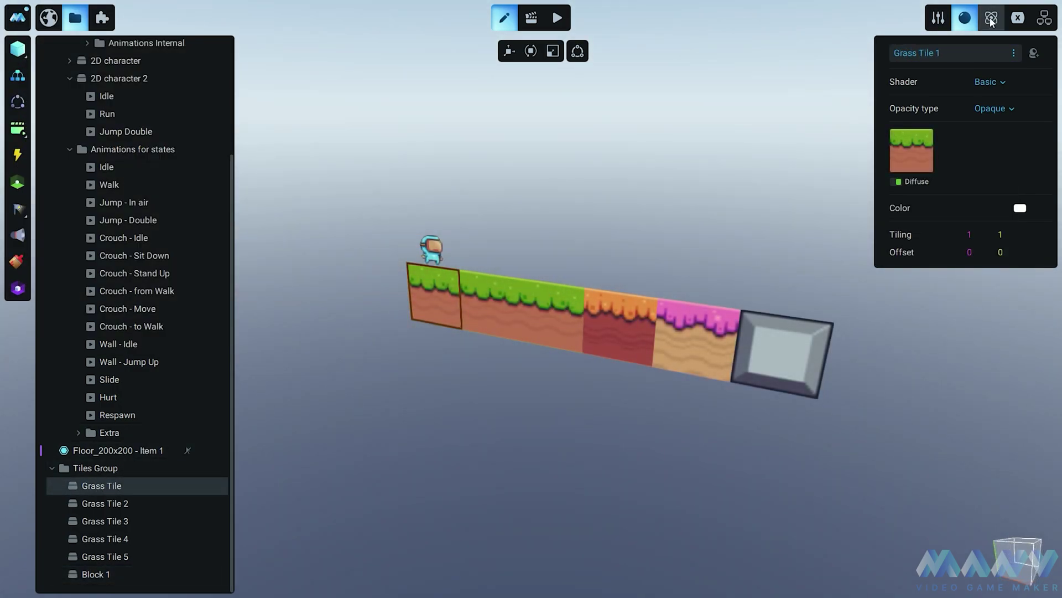
click(991, 20)
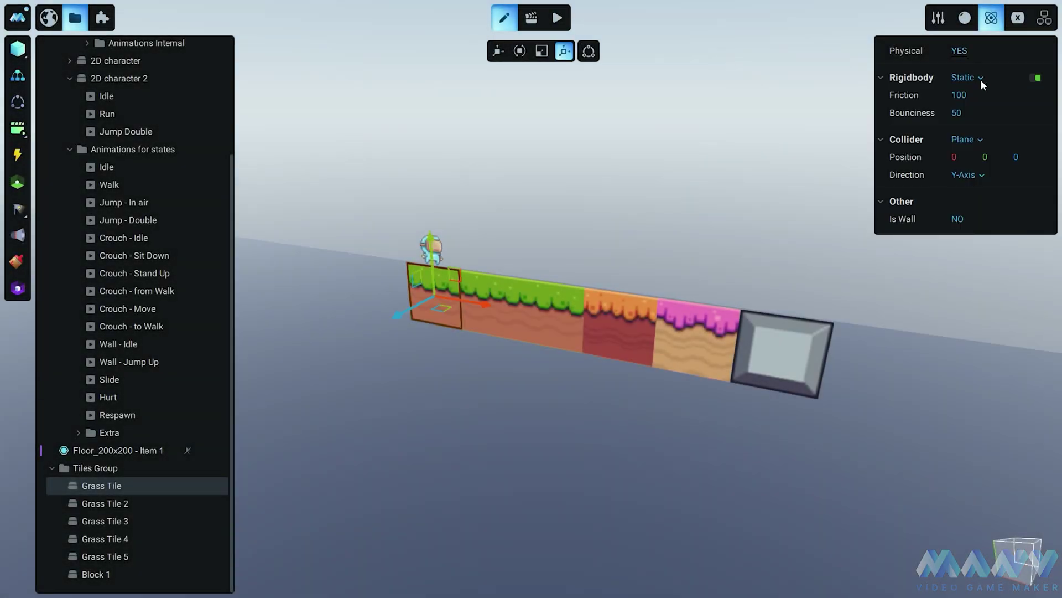
click(974, 141)
click(971, 158)
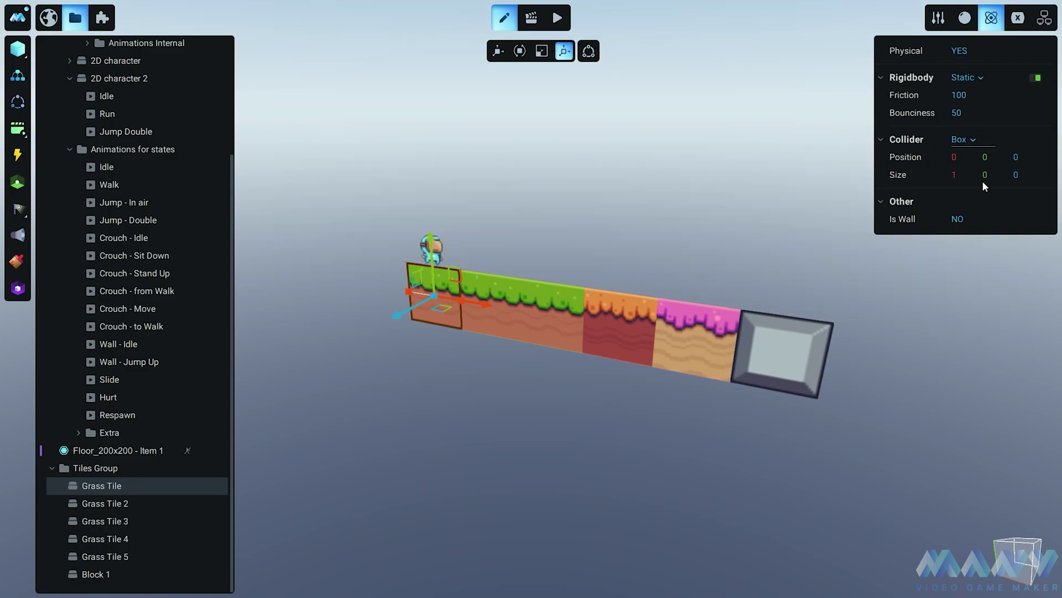
click(1015, 176)
text(1)
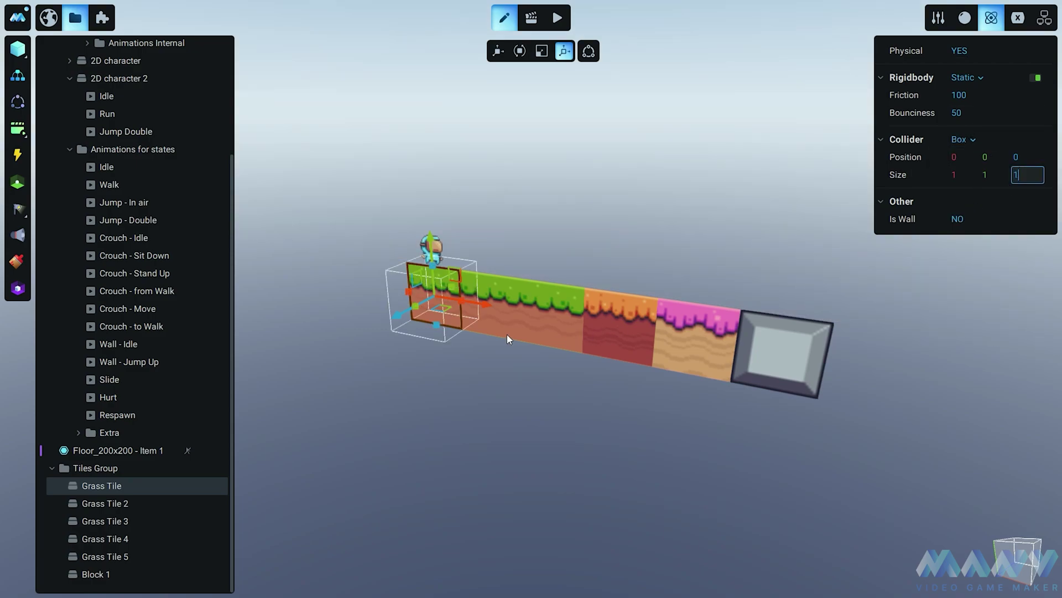
- Make Grass Tile 2 physical with a box collider and edit the collider's size
click(502, 285)
click(964, 51)
click(966, 139)
click(971, 158)
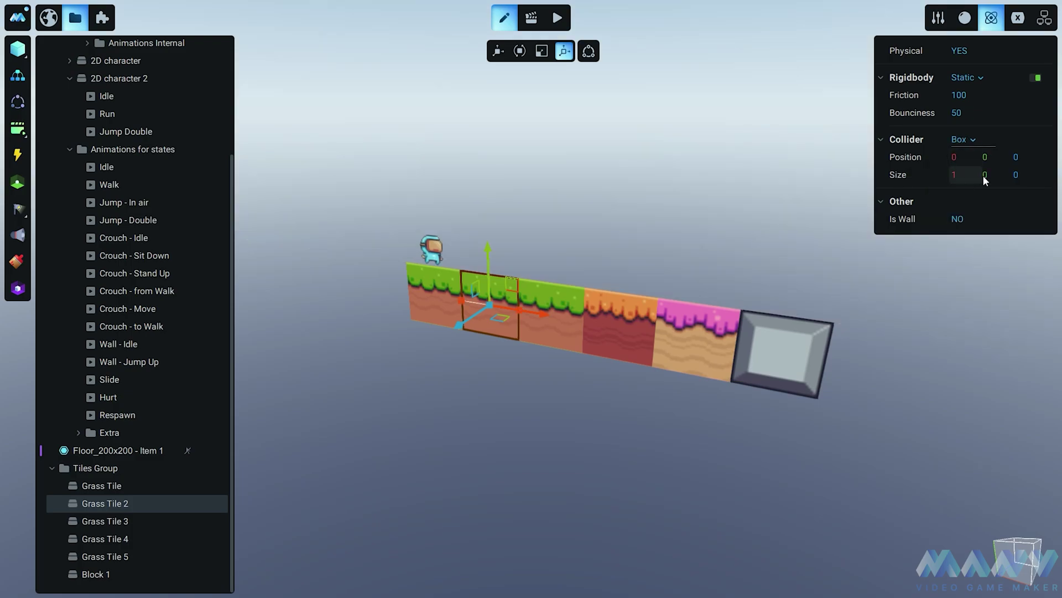
click(1016, 175)
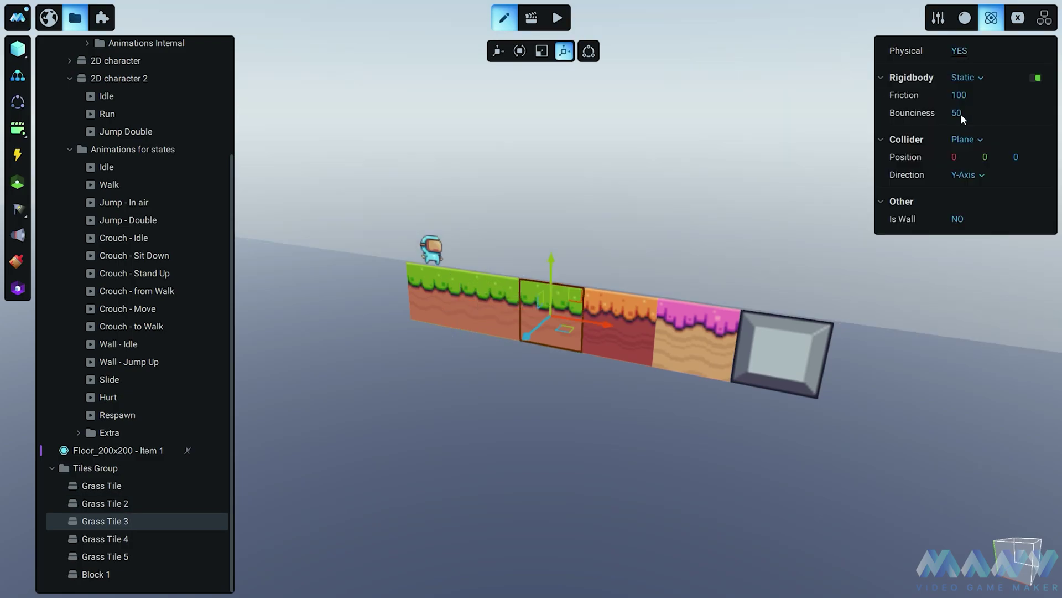
- Switch Grass Tile 3's collider to a box and edit its size
click(965, 139)
click(971, 158)
click(1016, 175)
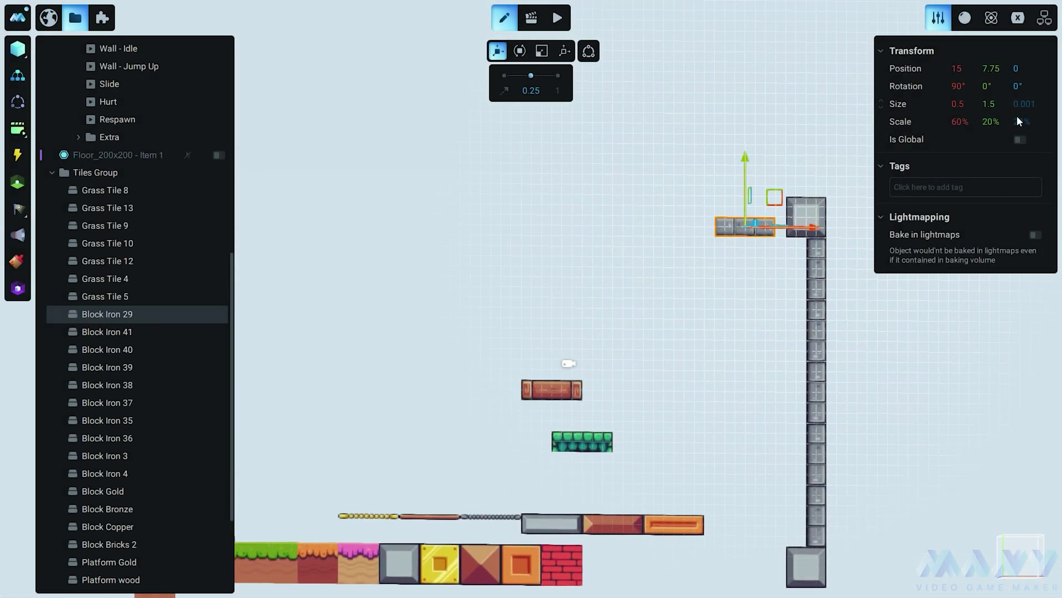
- Move Block Iron 29 against the upper corner block at position 15.25, 8.25 and duplicate it
drag(775, 198, 785, 177)
scroll(709, 324, up, 2)
key(ctrl+d)
scroll(730, 310, down, 2)
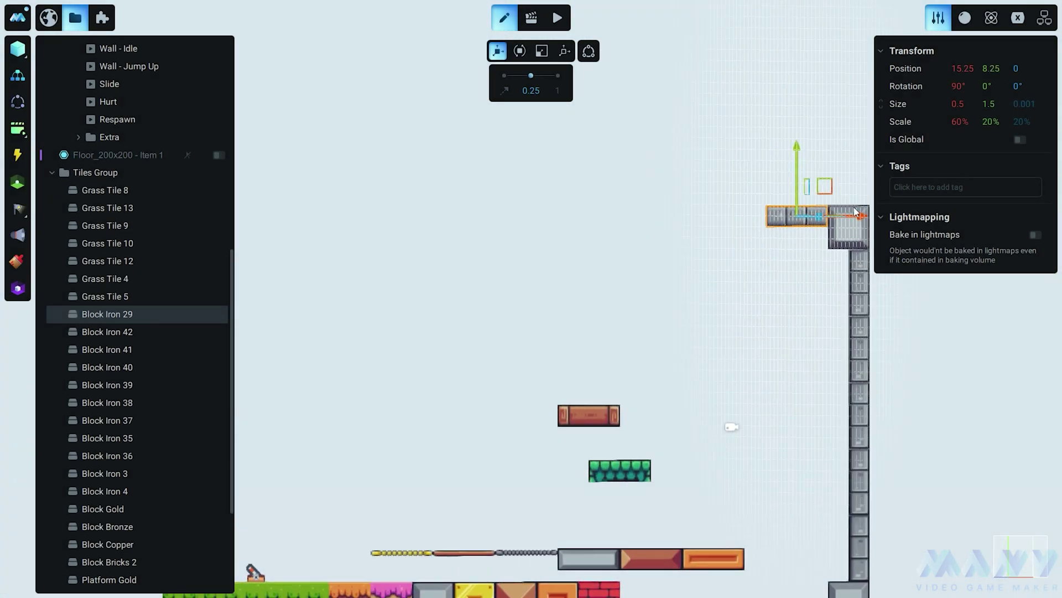
- Build the level's iron ceiling by repeatedly duplicating Block Iron 29 and shifting the copies leftward
scroll(730, 281, up, 1)
drag(859, 214, 709, 217)
key(ctrl+d)
key(ctrl+d)
key(ctrl+d)
middle_drag(708, 280, 830, 279)
key(ctrl+d)
drag(872, 235, 472, 232)
key(ctrl+d)
key(ctrl+d)
key(ctrl+d)
key(ctrl+d)
key(ctrl+d)
scroll(531, 277, down, 2)
- Build the level's left iron wall by duplicating Block Iron 37 and stacking the copies downward beside the grass start
click(899, 447)
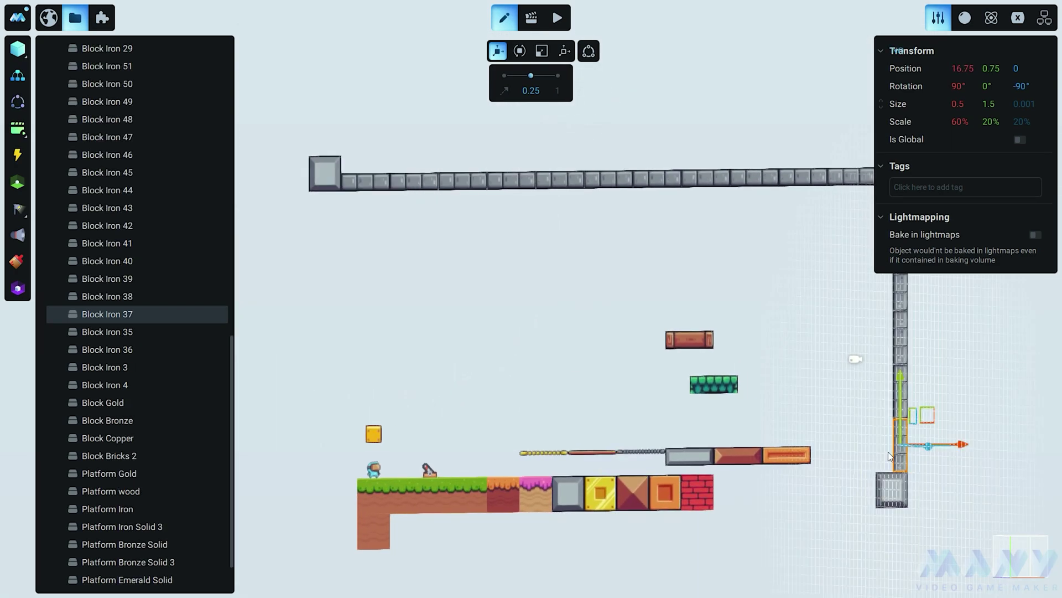
key(ctrl+d)
drag(928, 415, 389, 196)
scroll(457, 223, up, 1)
key(ctrl+d)
key(ctrl+d)
drag(418, 127, 419, 323)
key(ctrl+d)
right_drag(581, 338, 568, 384)
shift+drag(510, 336, 643, 442)
scroll(645, 449, down, 2)
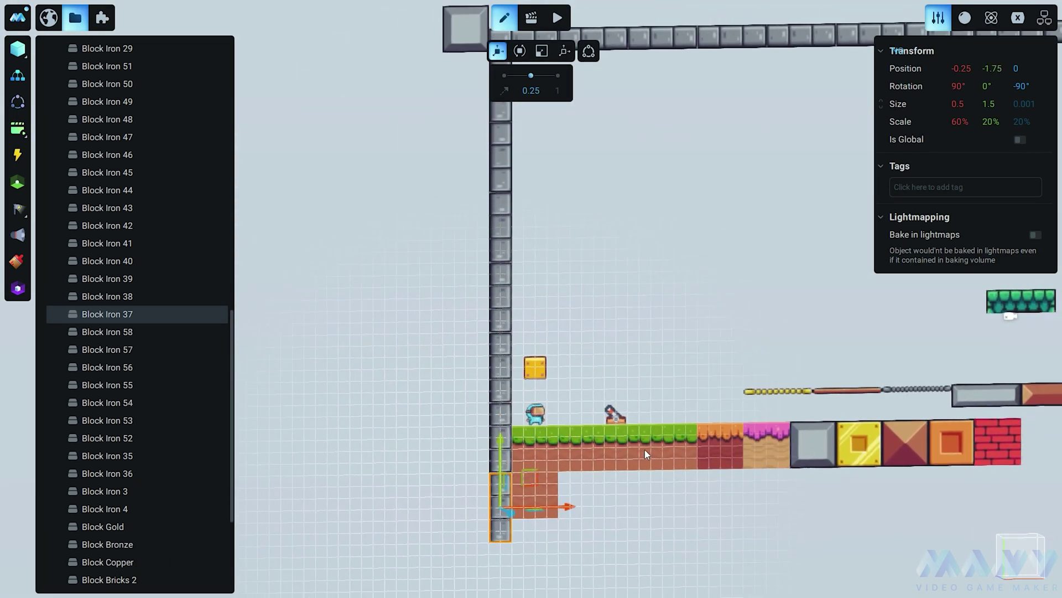
- Extend the dirt layer beneath the floor tiles by duplicating Grass Tile 12 and shifting the copies rightward
middle_drag(645, 449, 534, 413)
click(429, 442)
shift+drag(496, 438, 472, 450)
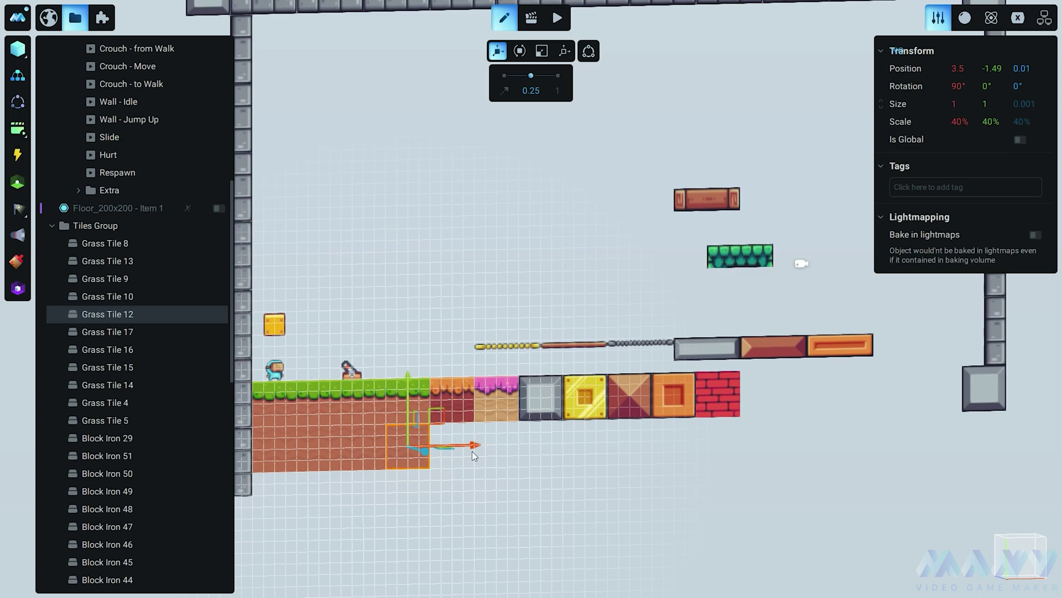
drag(563, 453, 614, 450)
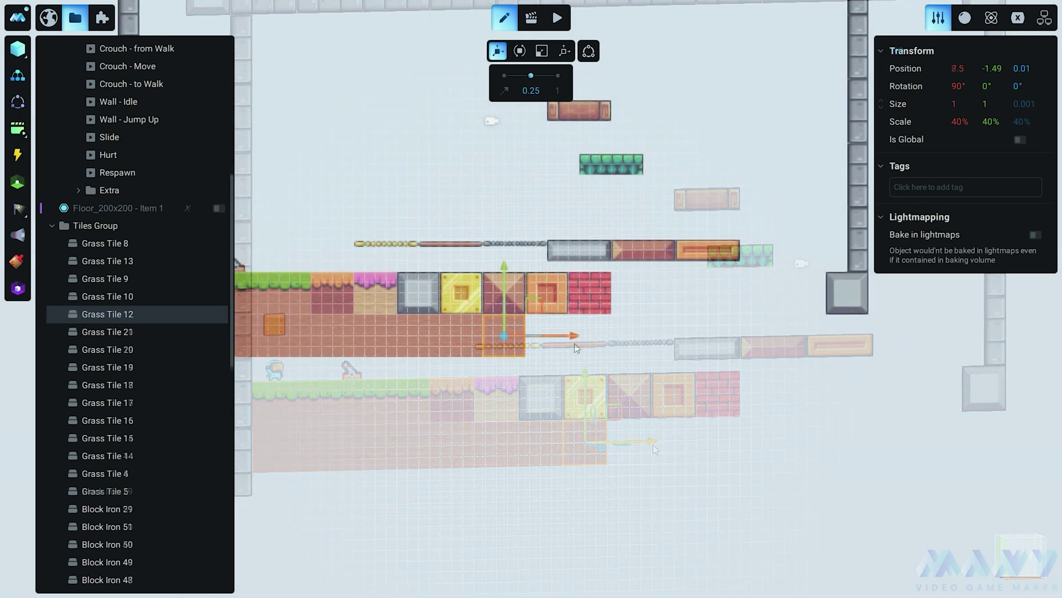
drag(576, 347, 762, 346)
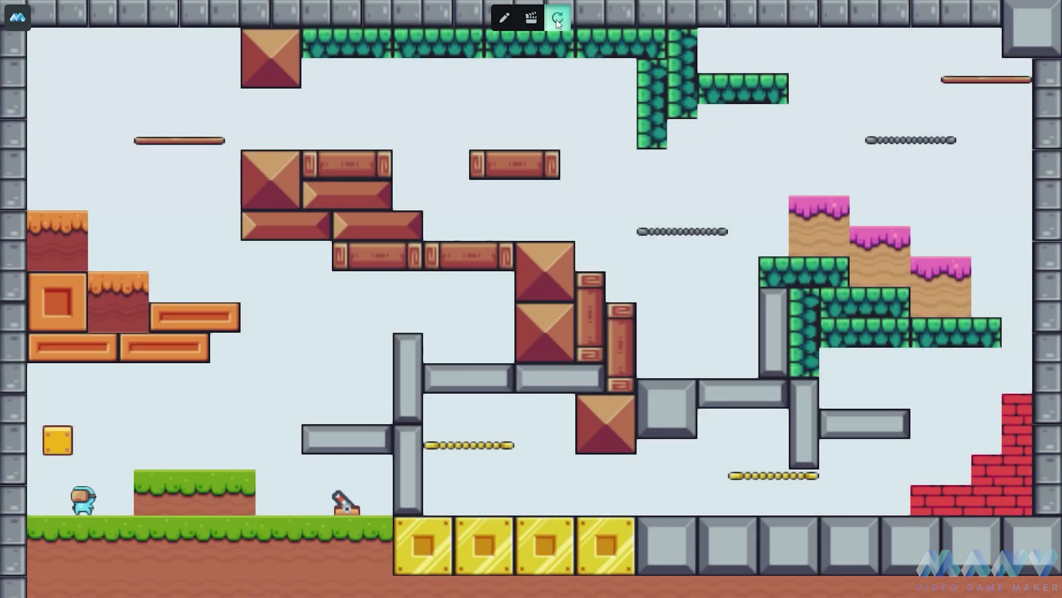
- Play-test the finished level by running right and jumping from the grass platform up to the iron platforms
key(Right)
key(space)
key(space)
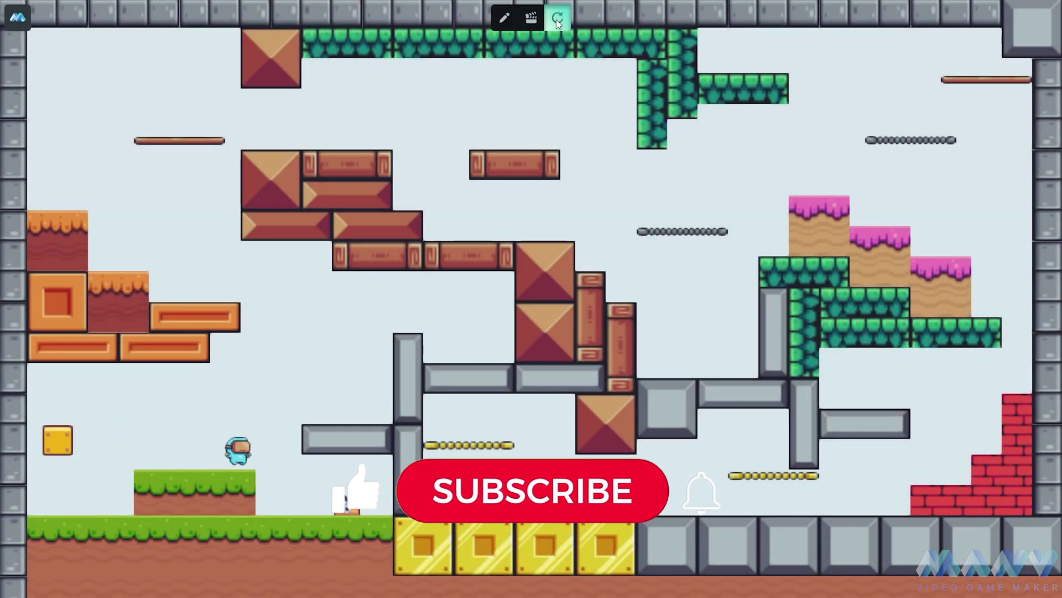
key(space)
key(space)
key(space)
key(Right)
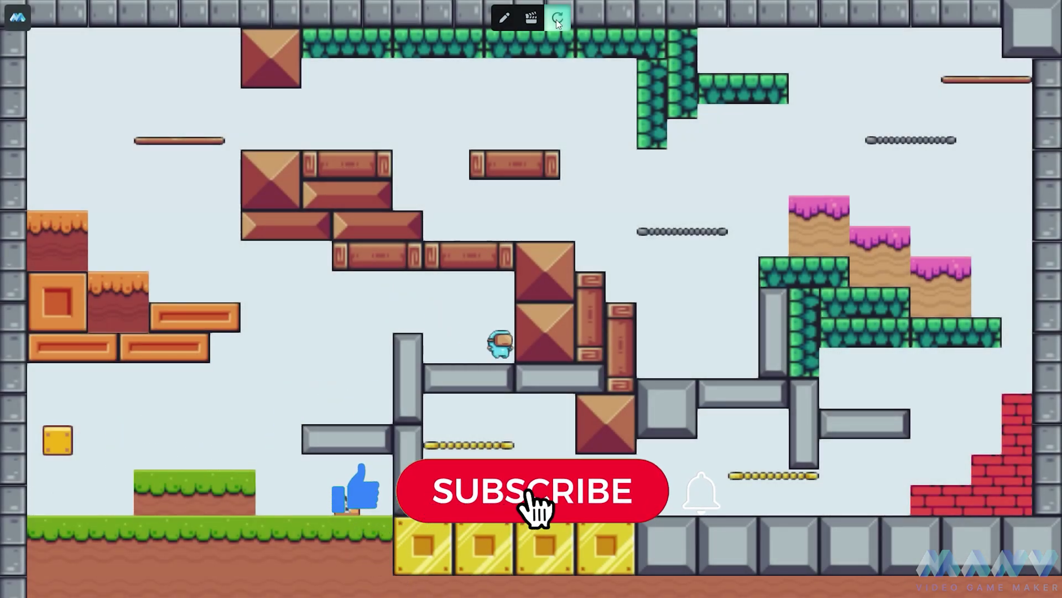
- Continue the play-test leftward onto the orange blocks and across to the upper copper blocks
key(Left)
key(Left)
key(space)
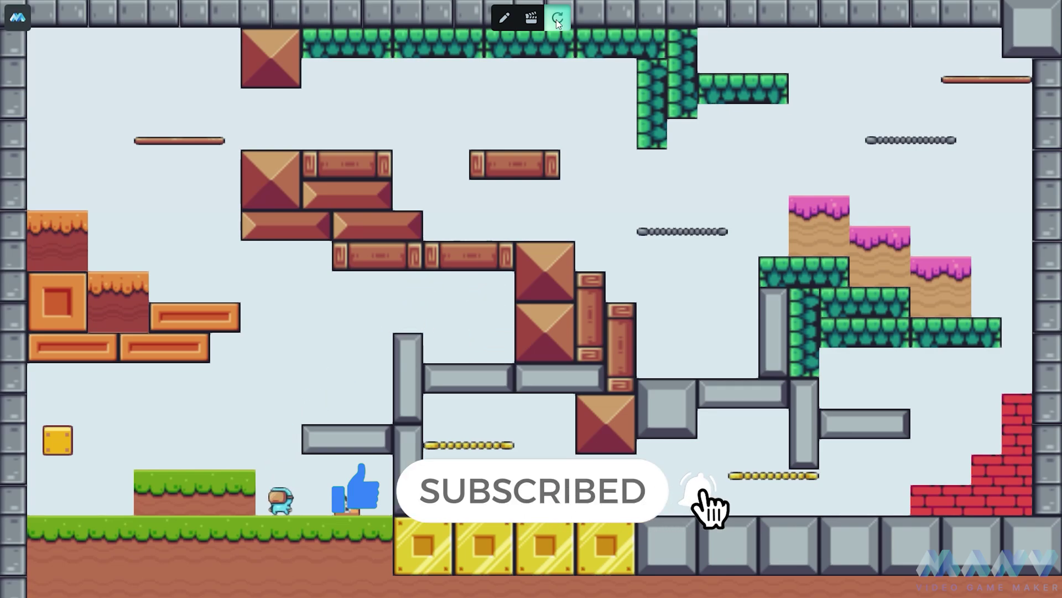
key(Right)
key(Left)
key(space)
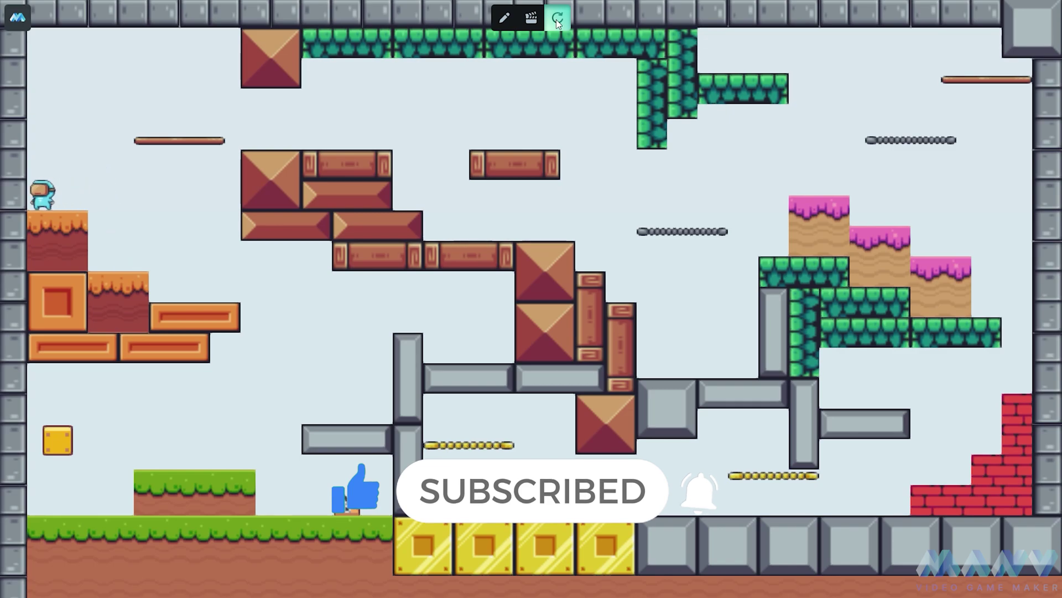
key(Right)
key(space)
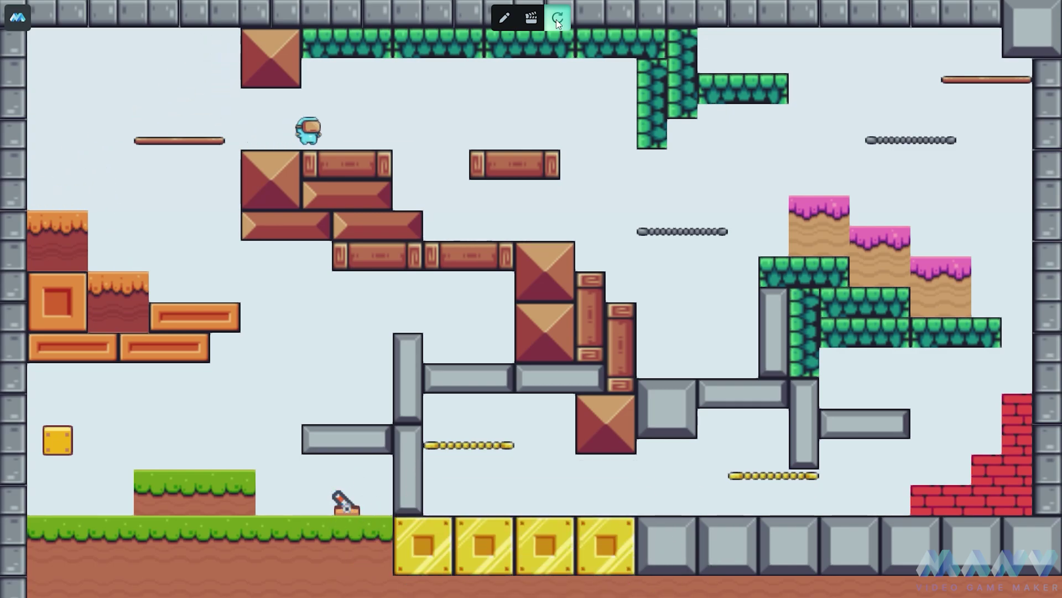